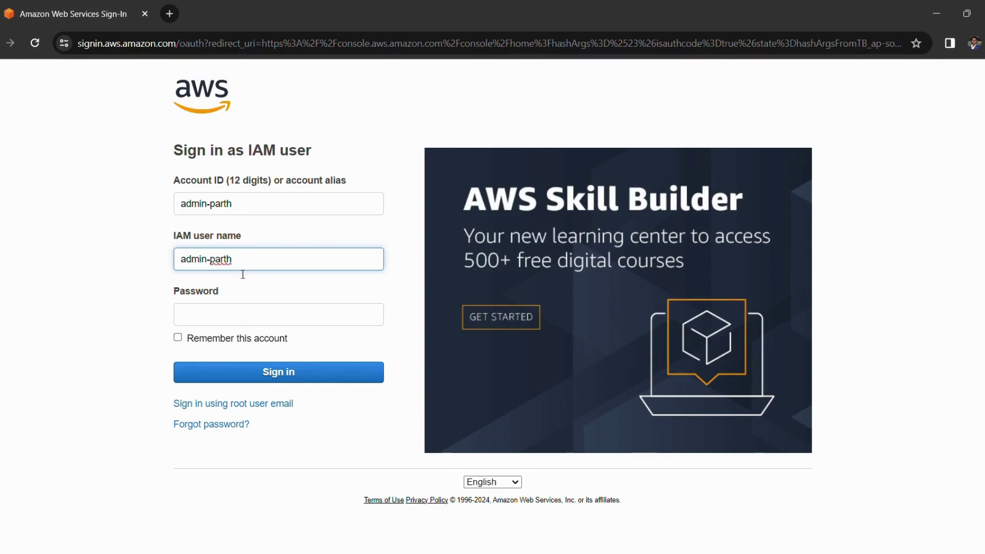
Step: Enter the IAM user's account password and sign in to the AWS console
click(229, 311)
text(*****)
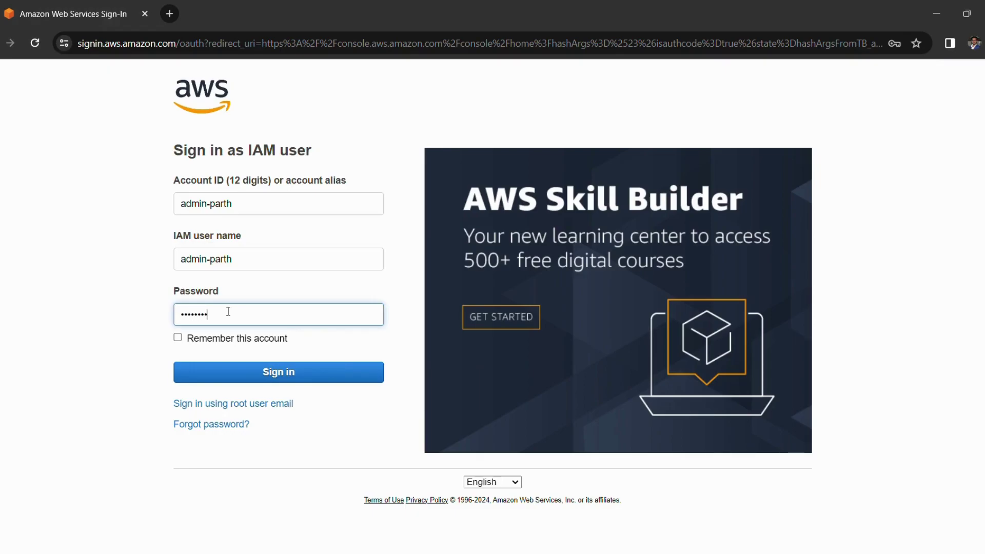
click(264, 376)
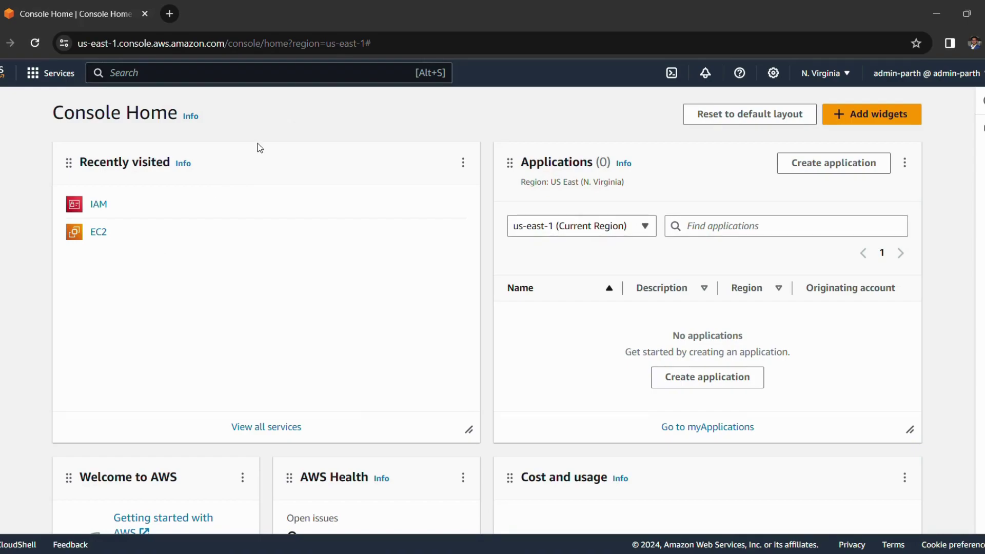
Step: Search the console's services for EC2 and open the EC2 service
click(217, 79)
text(EC2)
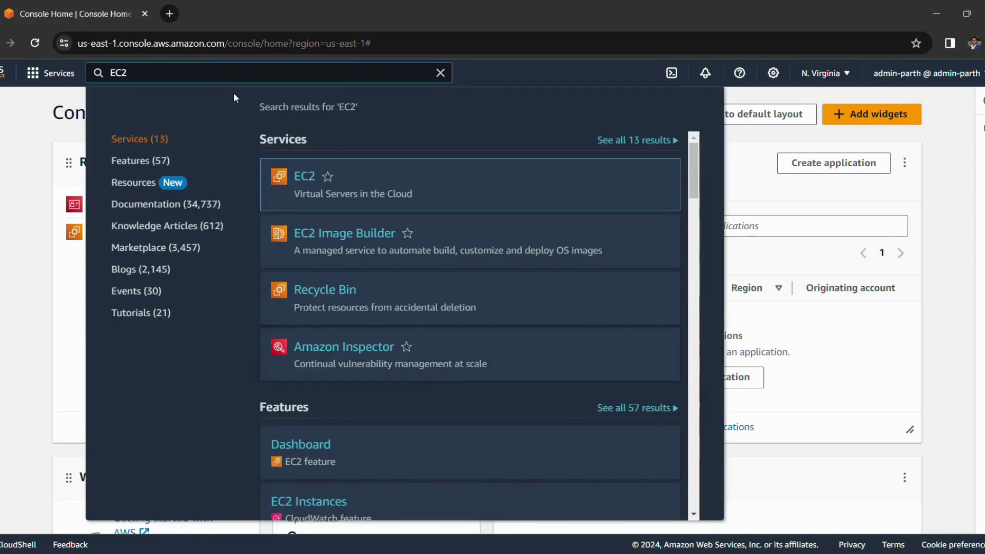
click(307, 177)
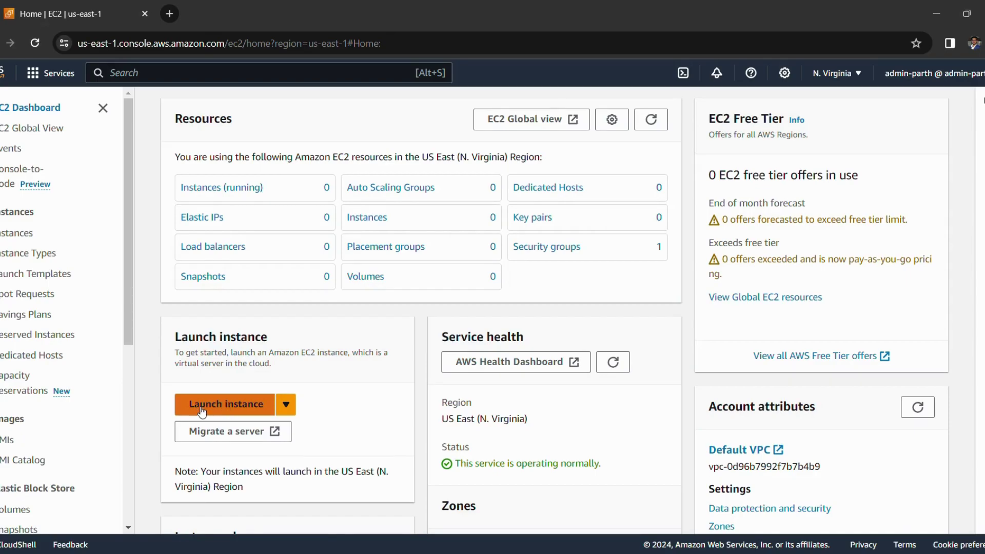
Step: Start launching a new EC2 instance and name it MyServer
click(230, 408)
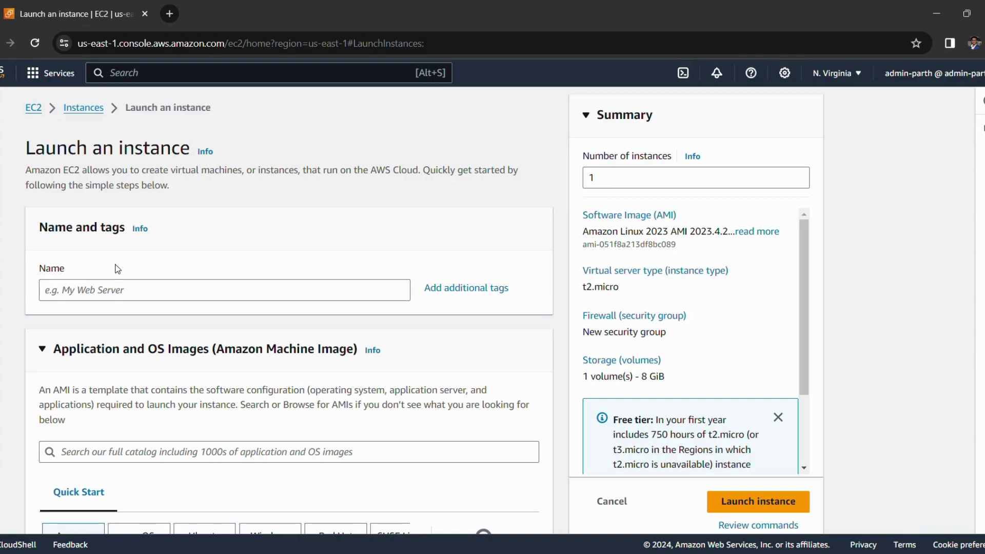
click(92, 293)
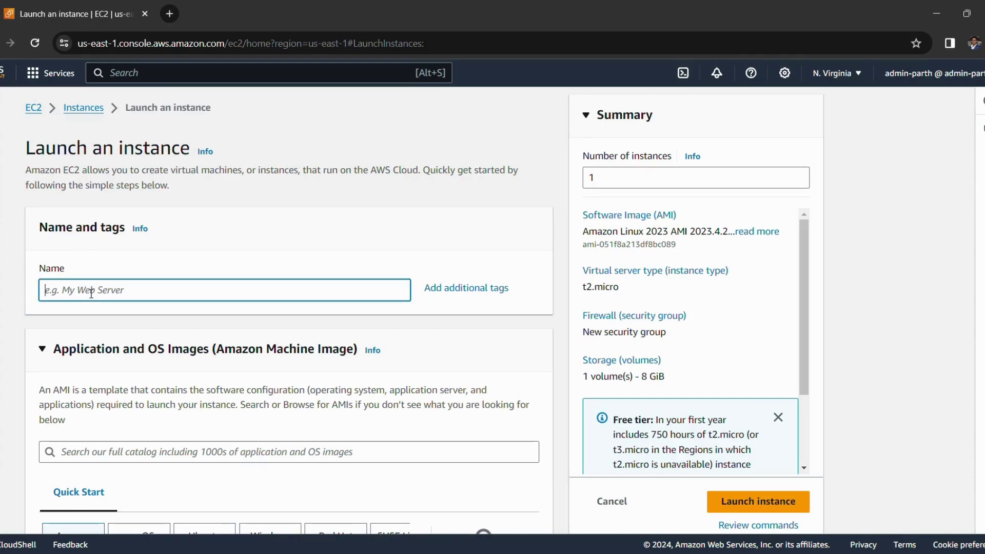
text(MyServer)
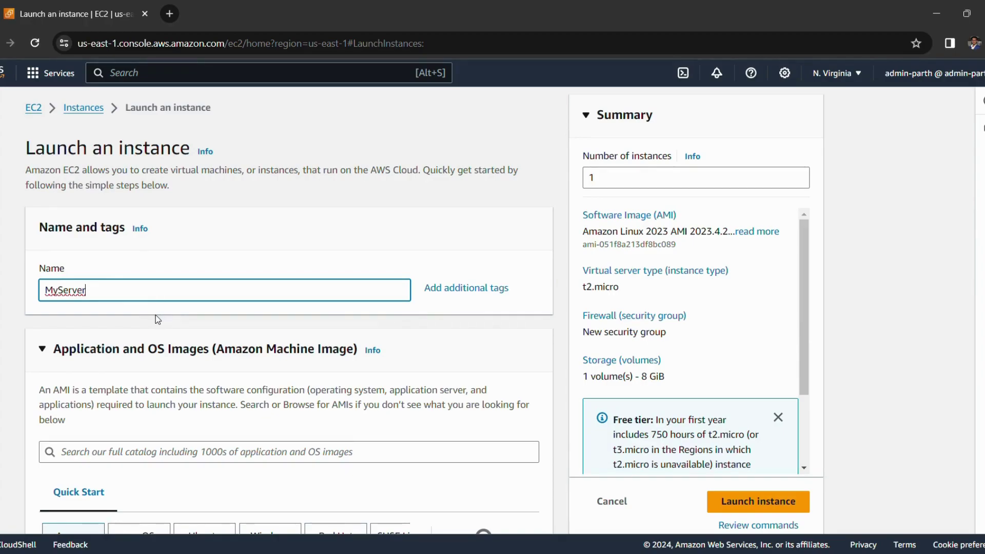
Step: Examine the Quick Start operating system images offered for the instance, from Amazon Linux through Debian
scroll(241, 327, down, 1)
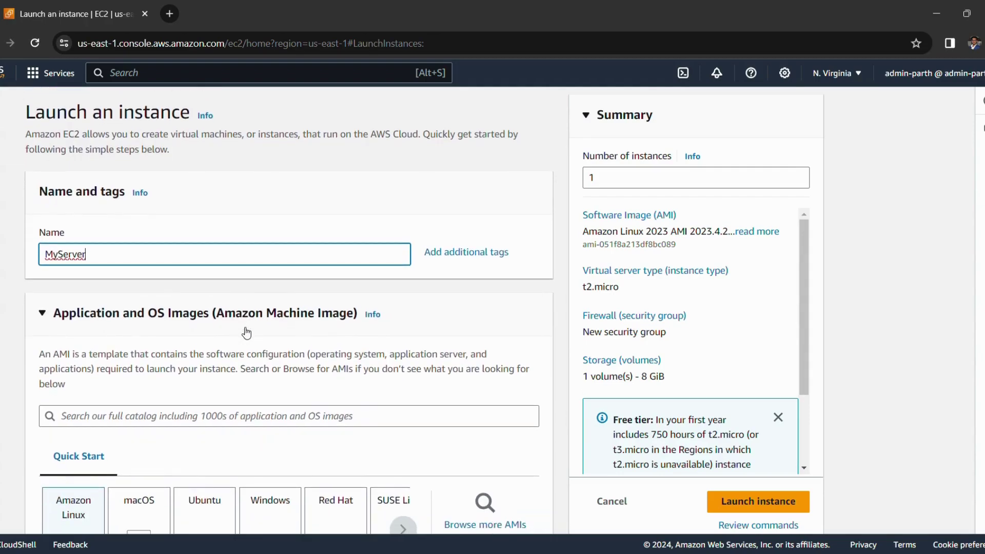
scroll(244, 332, down, 1)
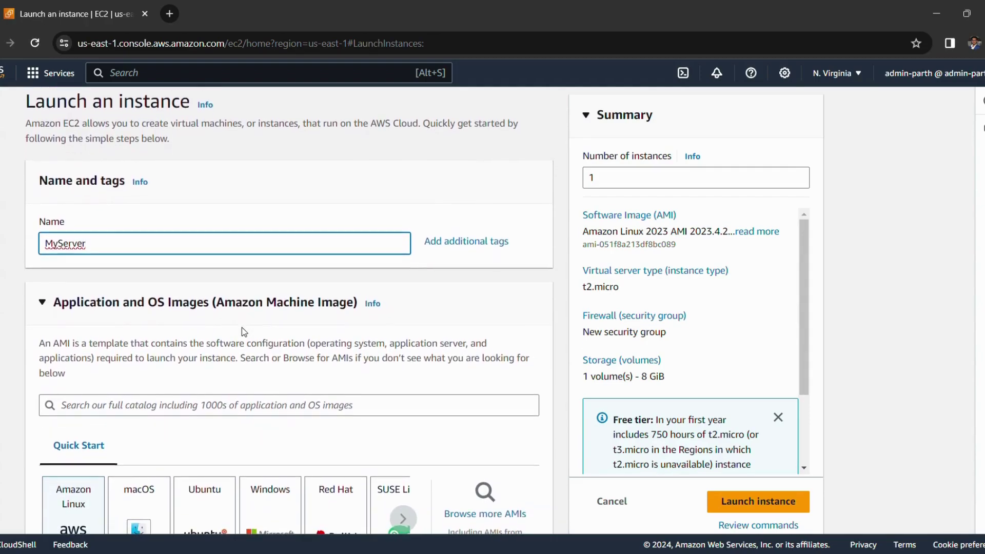
scroll(244, 332, down, 3)
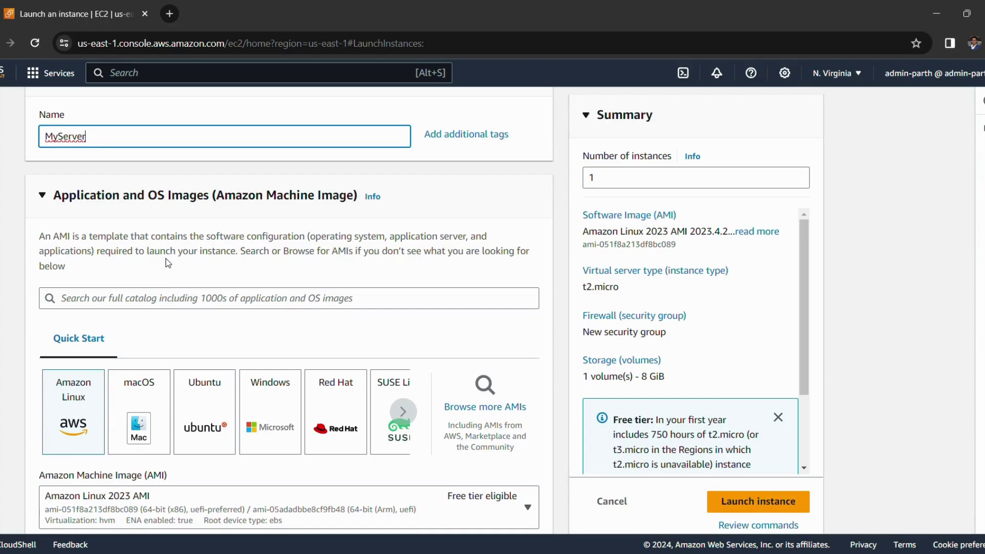
scroll(227, 263, down, 1)
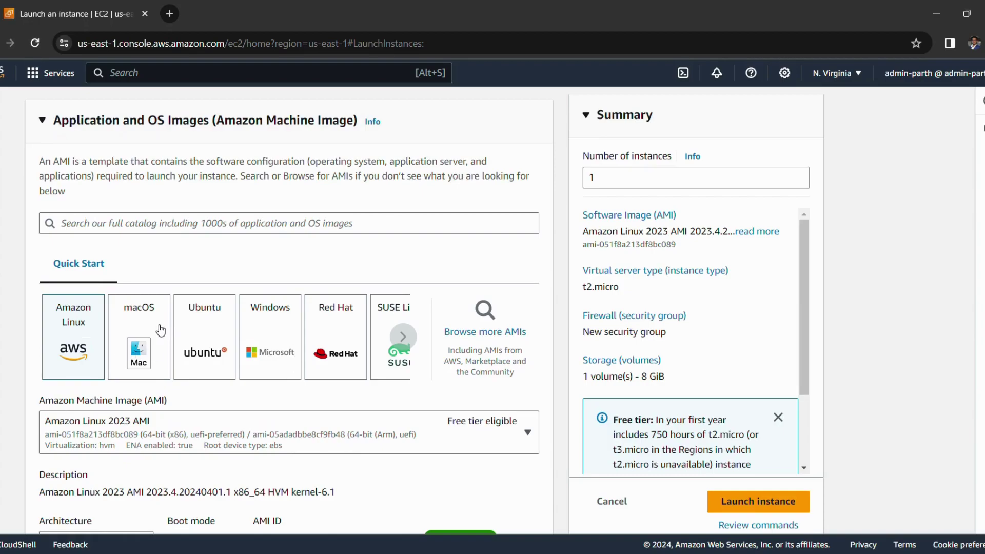
click(409, 344)
click(413, 347)
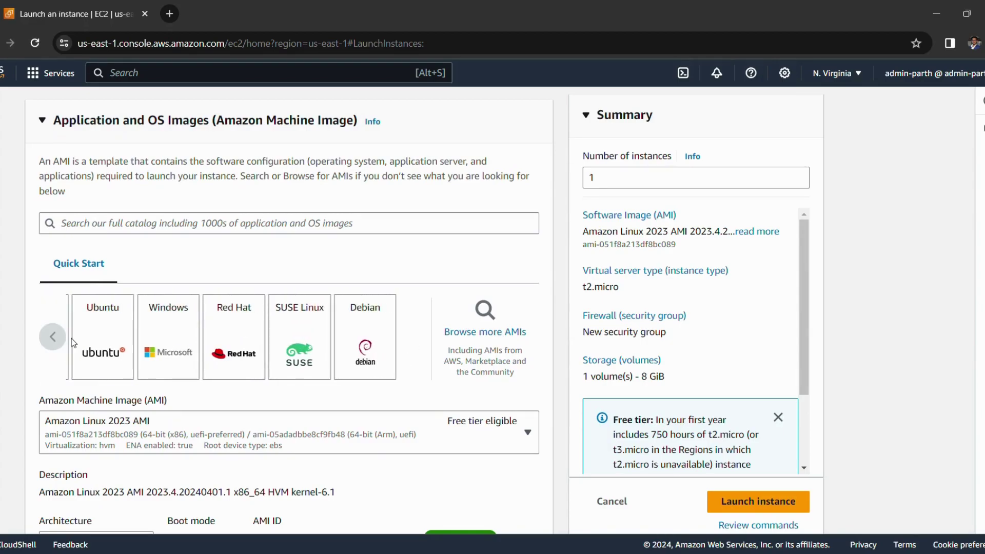
click(57, 341)
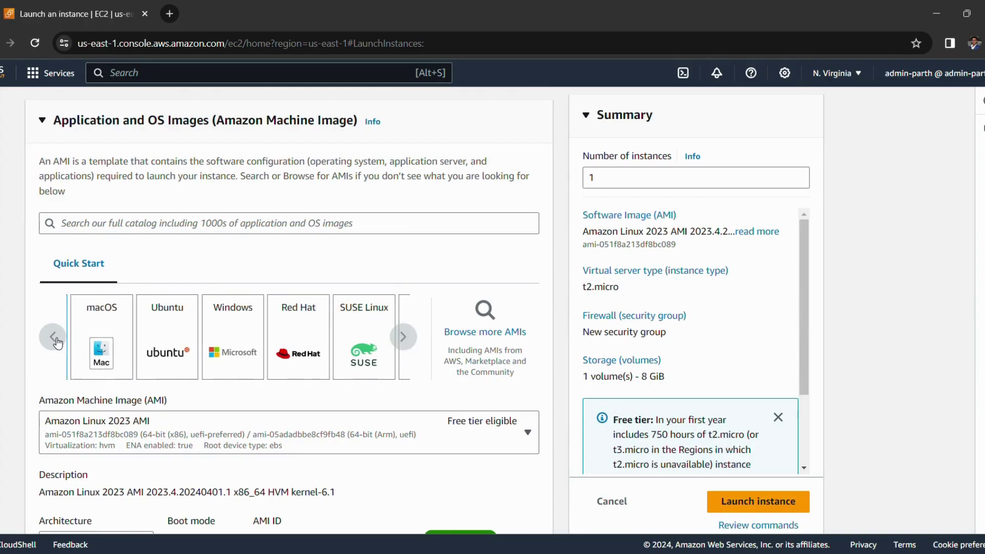
click(58, 341)
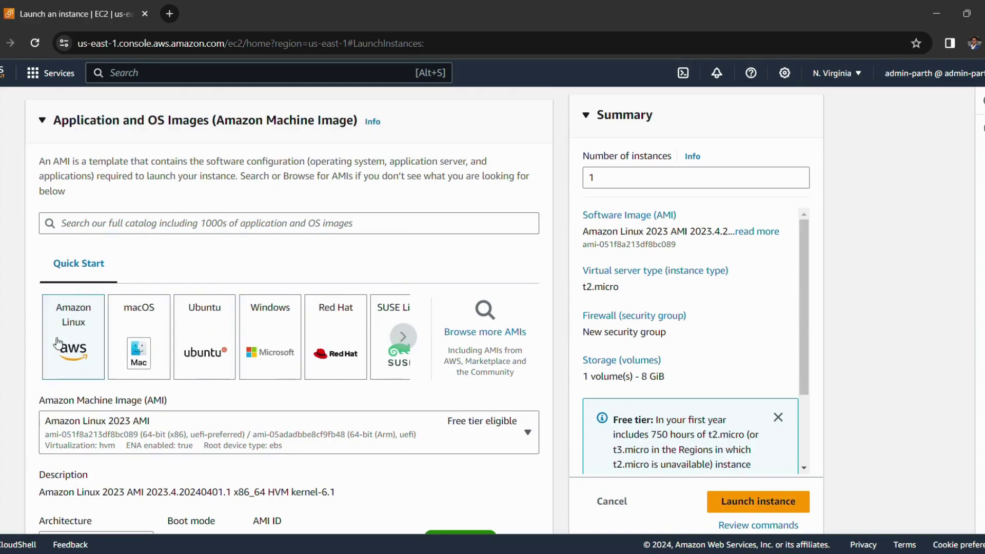
Step: Look through the available Amazon Linux machine images and select Amazon Linux 2023 AMI
scroll(119, 376, down, 1)
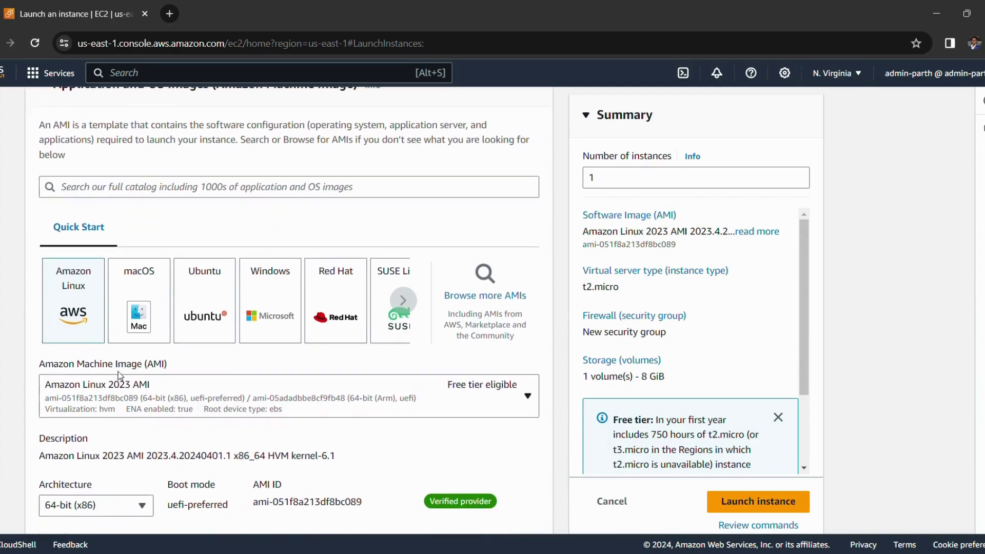
scroll(119, 376, down, 1)
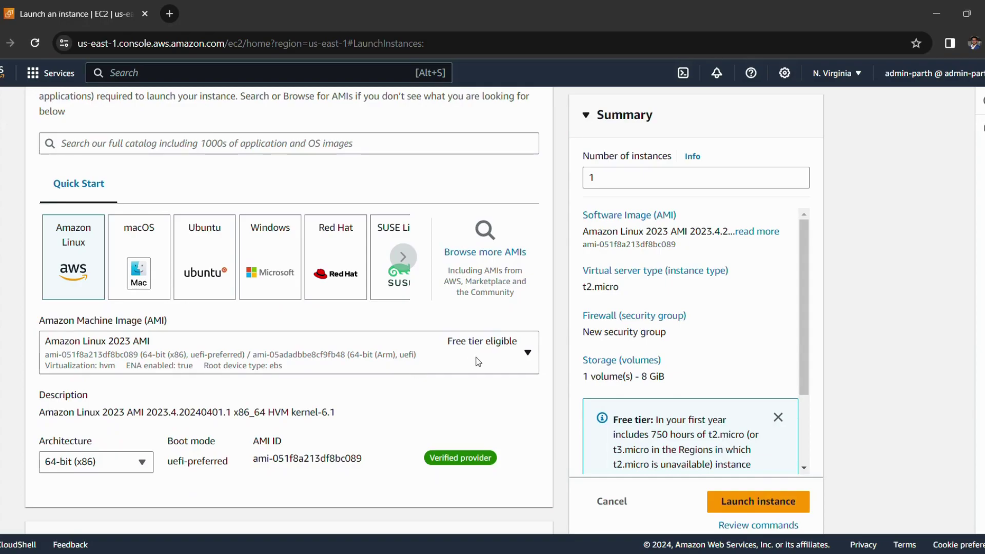
click(516, 359)
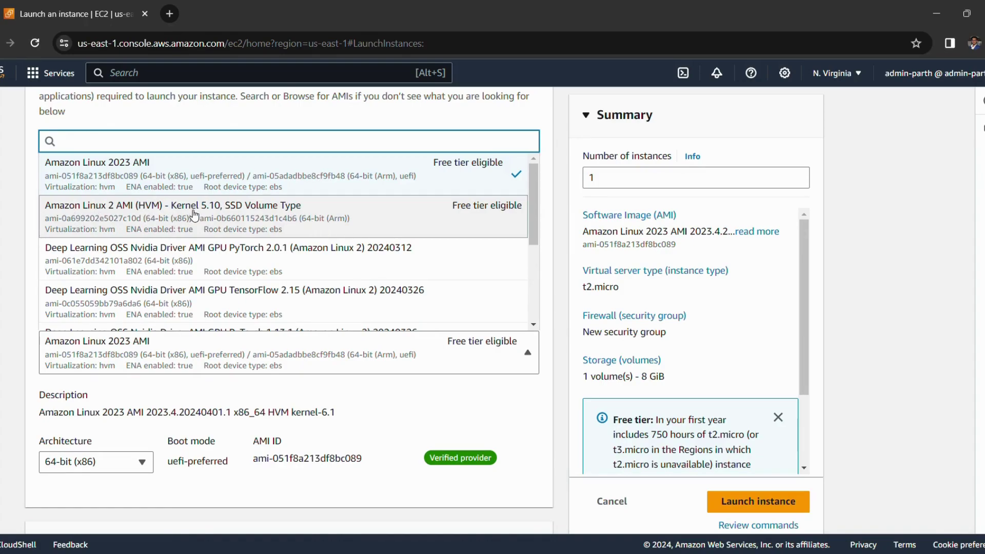
scroll(195, 215, down, 5)
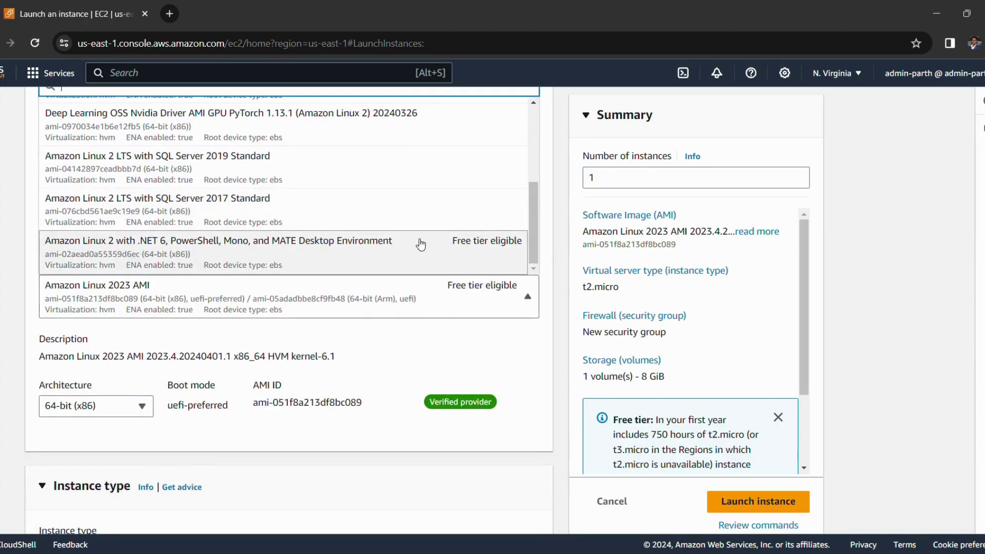
scroll(373, 210, up, 3)
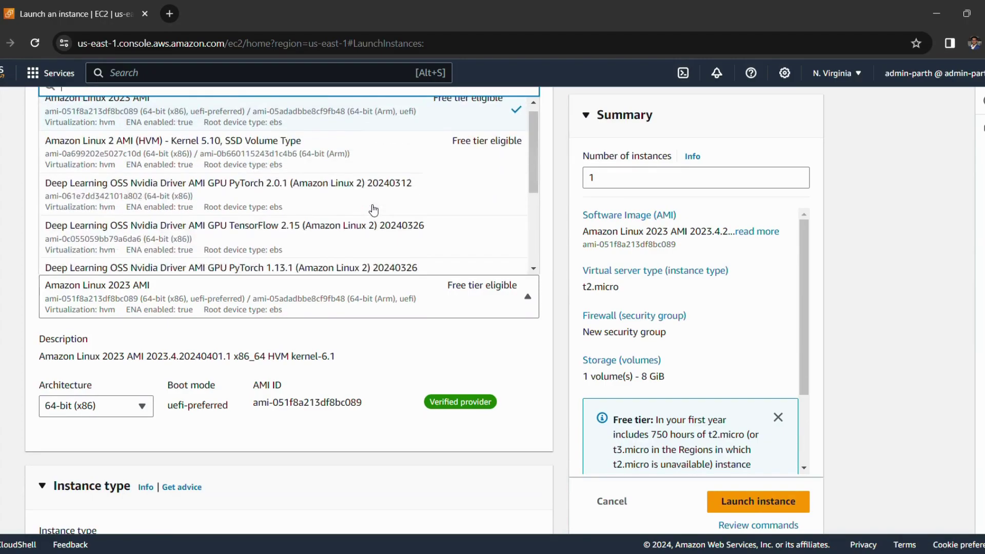
scroll(374, 211, up, 2)
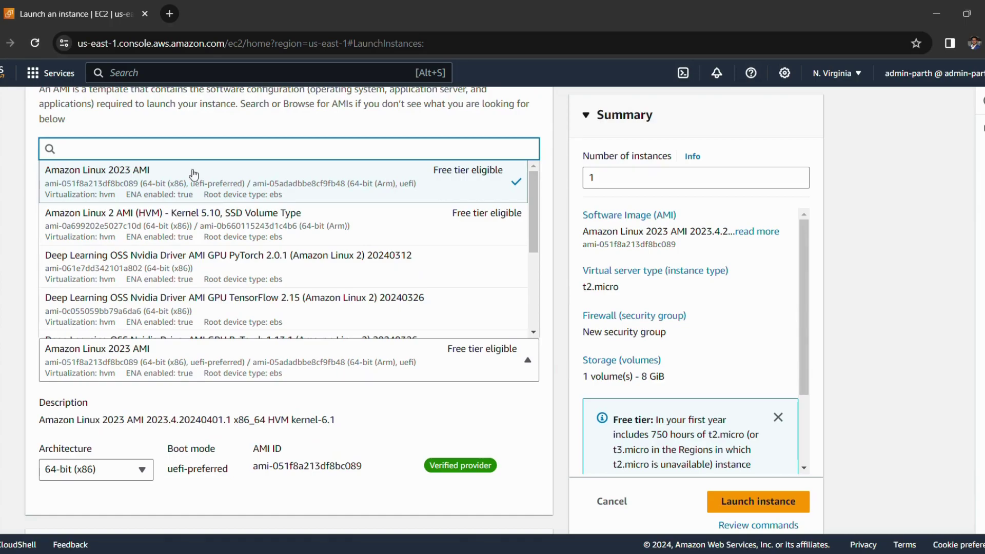
click(130, 174)
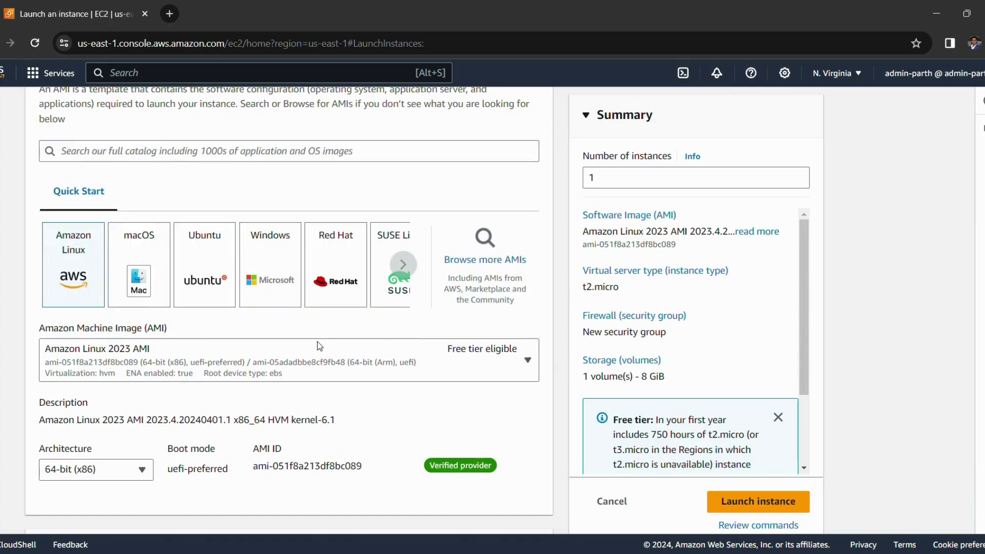
Step: Examine the selected image's details and the available instance types with their vCPU, memory and pricing, then close the list without changing the type
scroll(340, 373, down, 2)
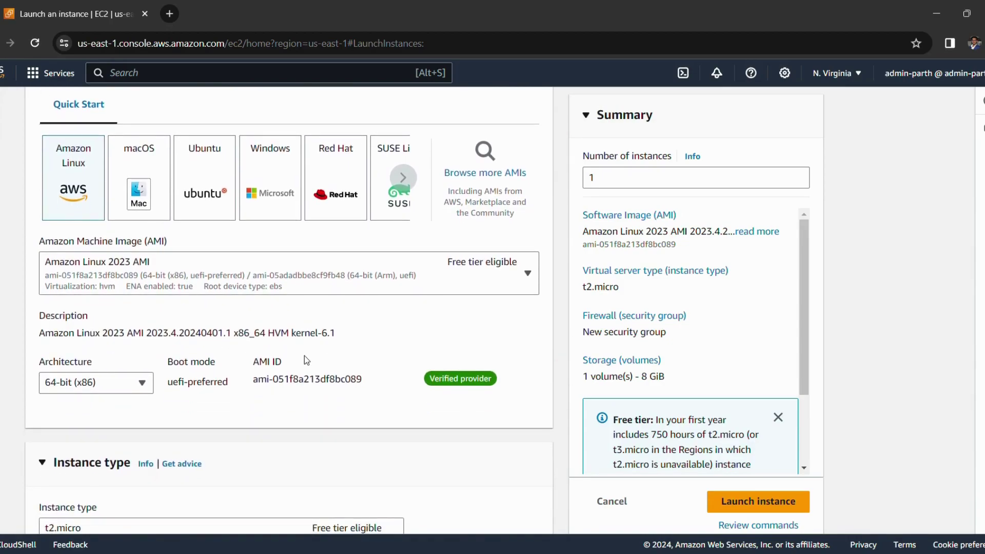
scroll(303, 356, up, 4)
scroll(315, 302, down, 3)
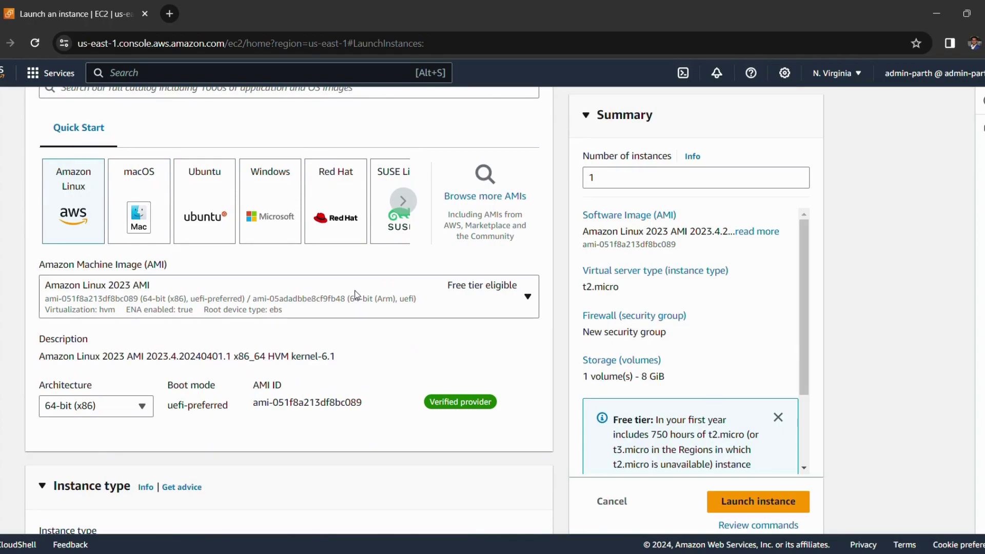
scroll(380, 314, down, 4)
scroll(380, 314, down, 2)
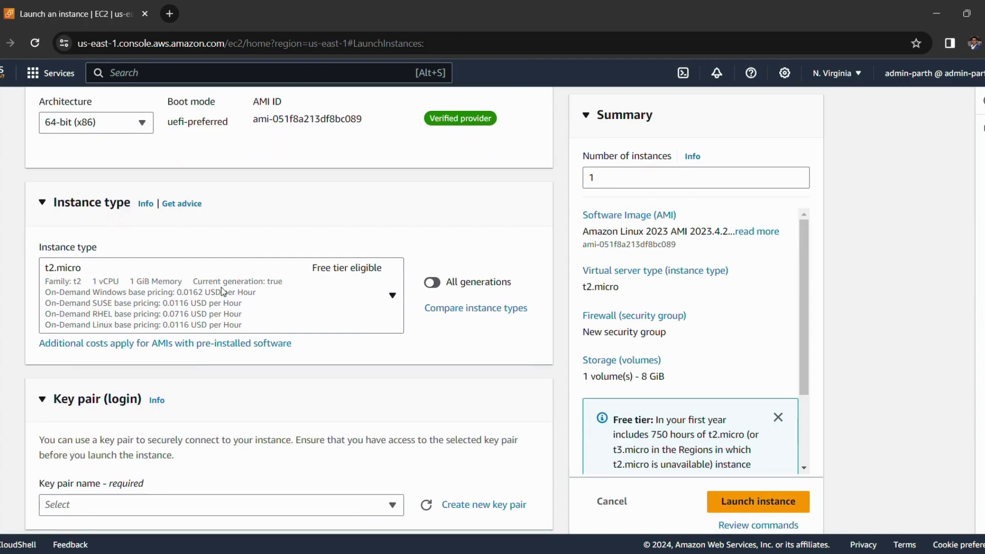
click(393, 296)
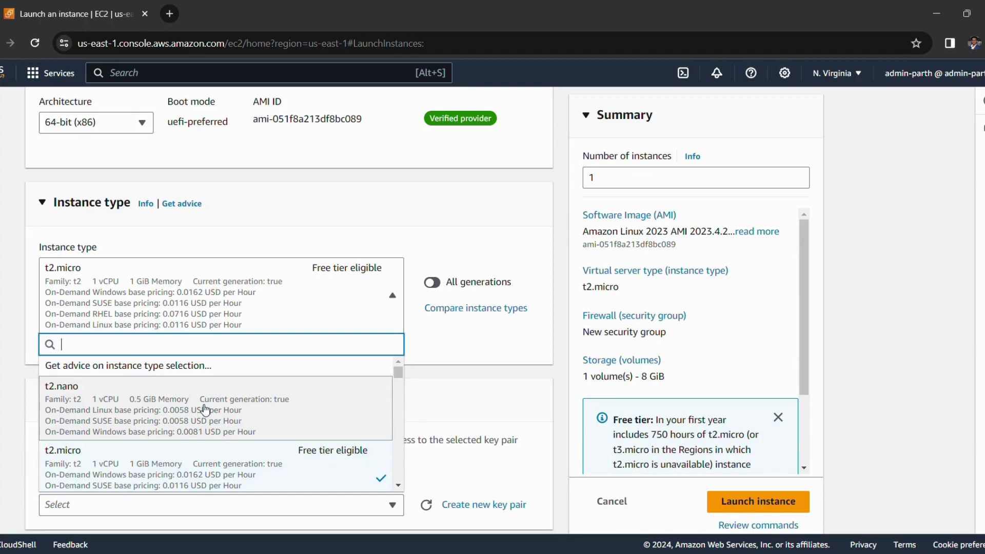
scroll(205, 409, down, 1)
scroll(205, 408, down, 1)
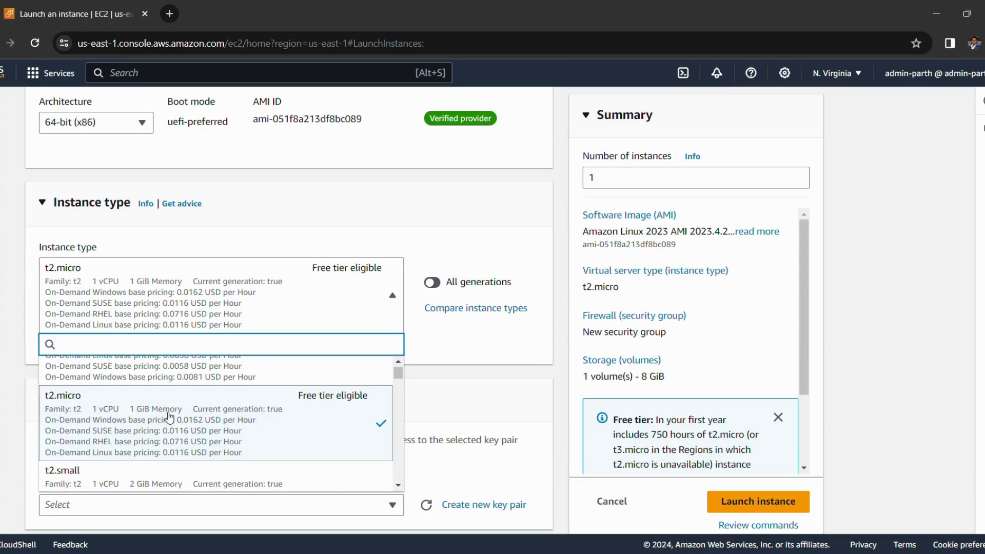
scroll(208, 423, down, 1)
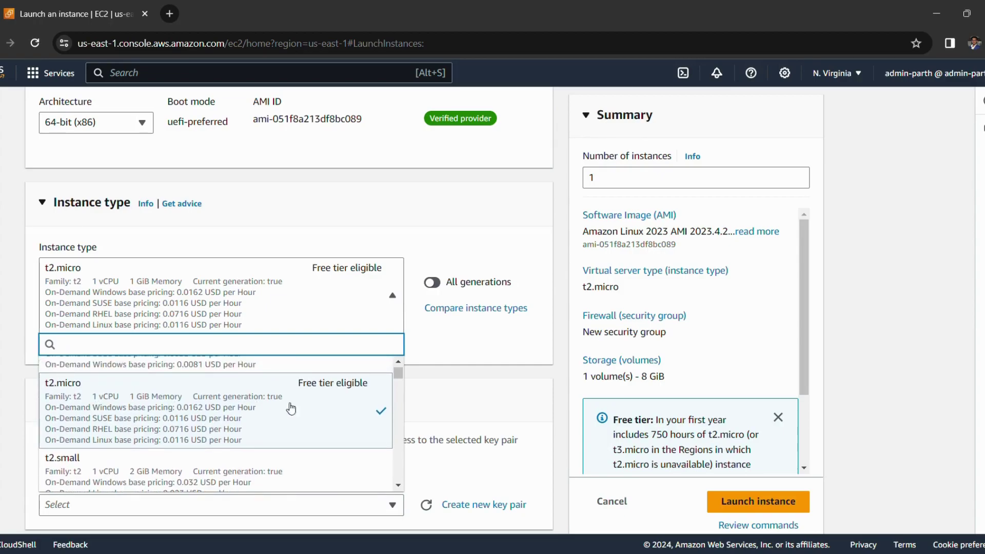
scroll(301, 413, down, 2)
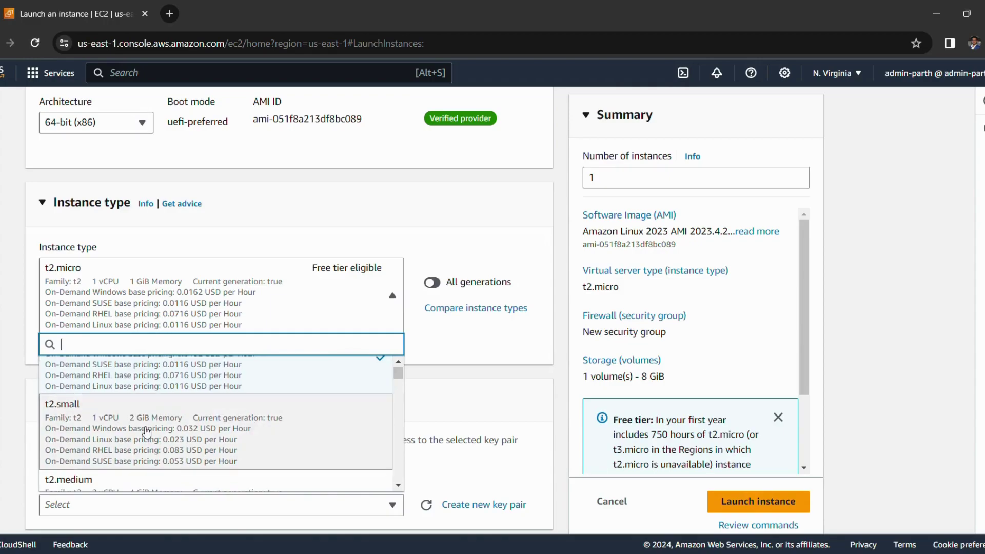
scroll(246, 433, down, 5)
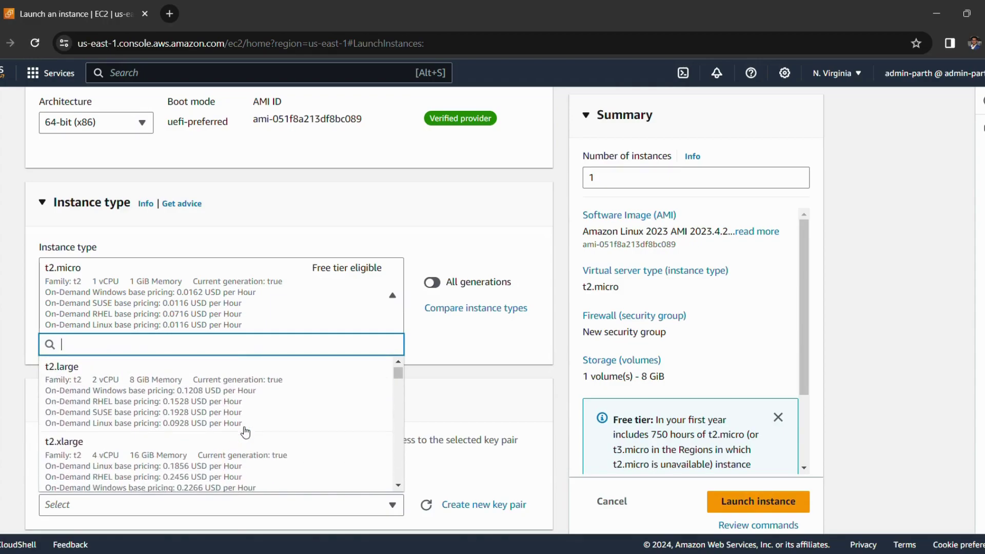
scroll(245, 432, down, 15)
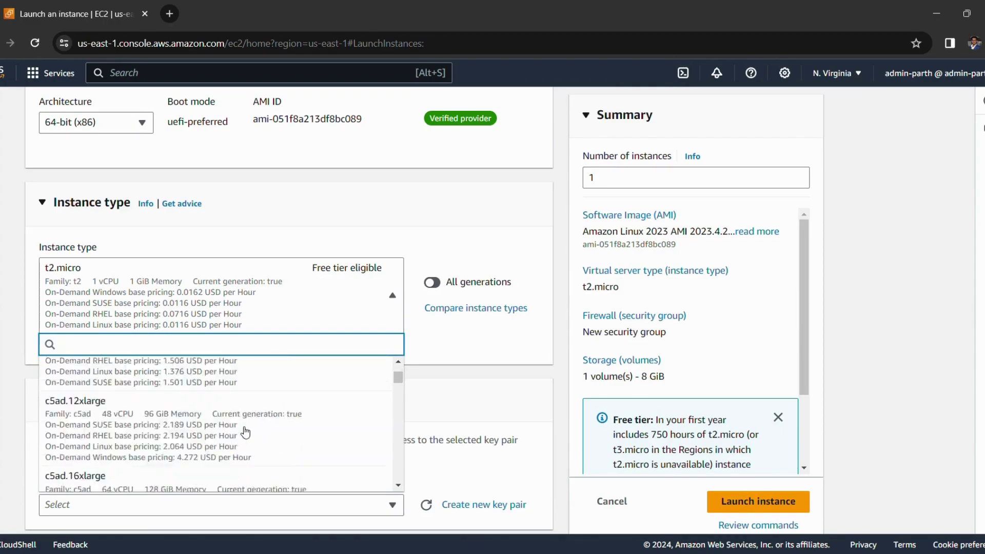
scroll(246, 433, down, 5)
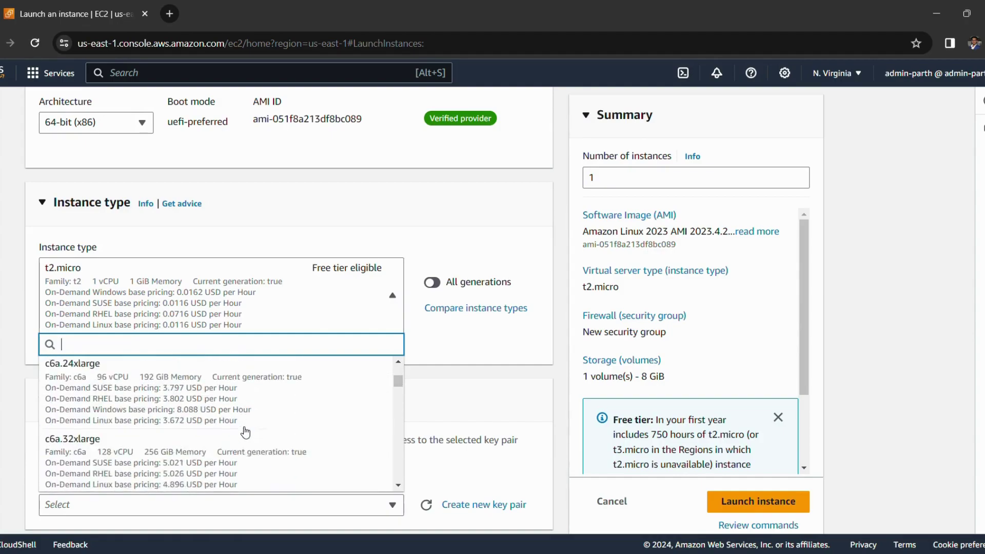
click(198, 299)
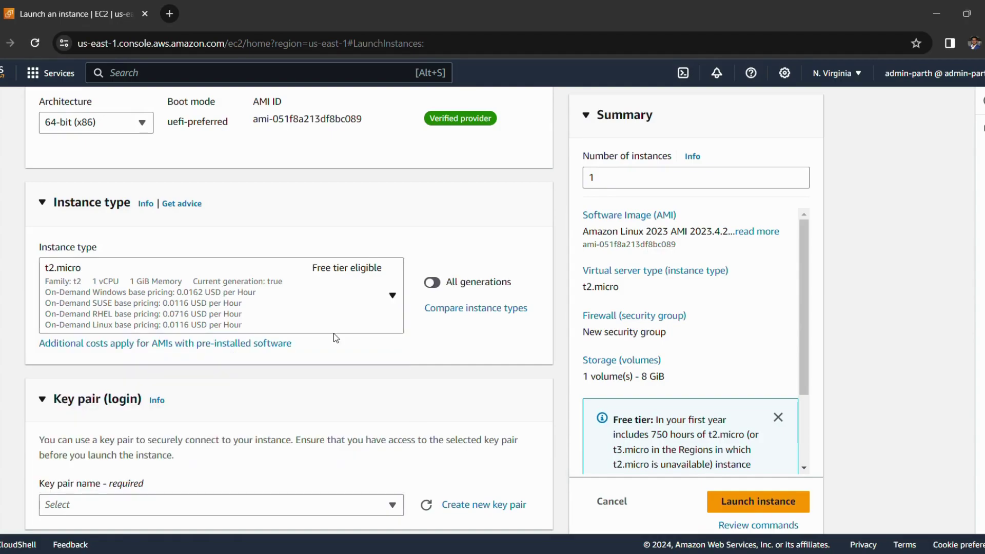
Step: Check the existing key pair choices, then start creating a new key pair named NVKP1
scroll(374, 377, down, 1)
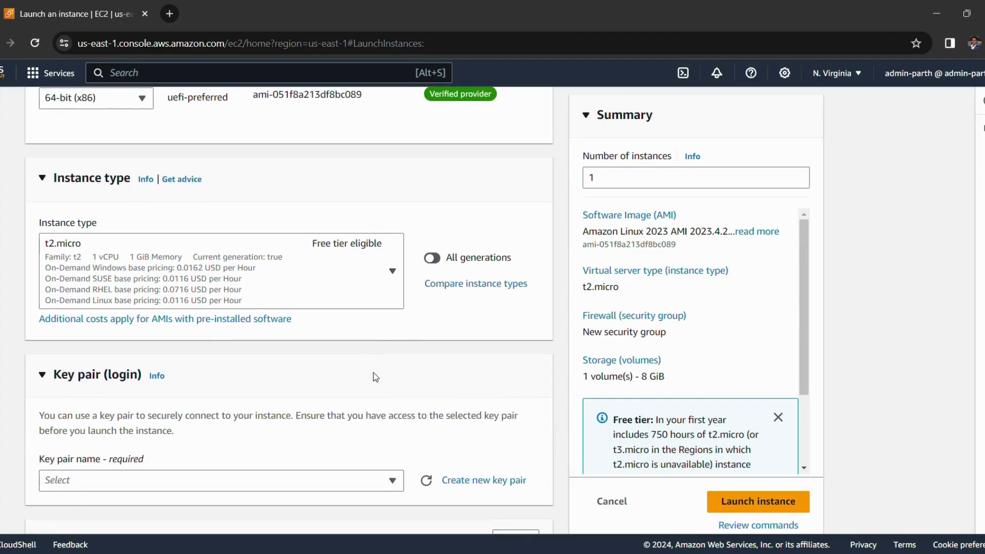
scroll(375, 377, down, 1)
scroll(375, 377, down, 1)
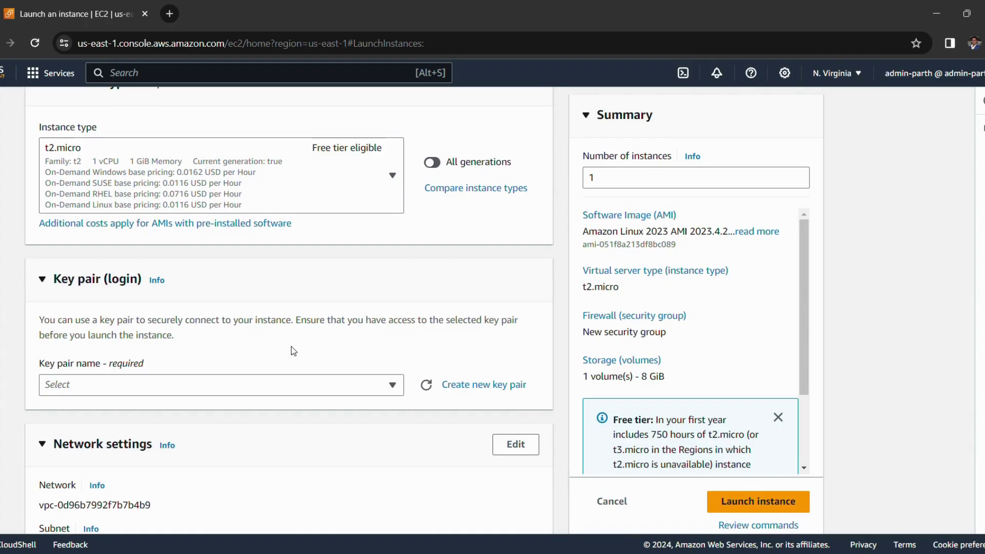
click(398, 386)
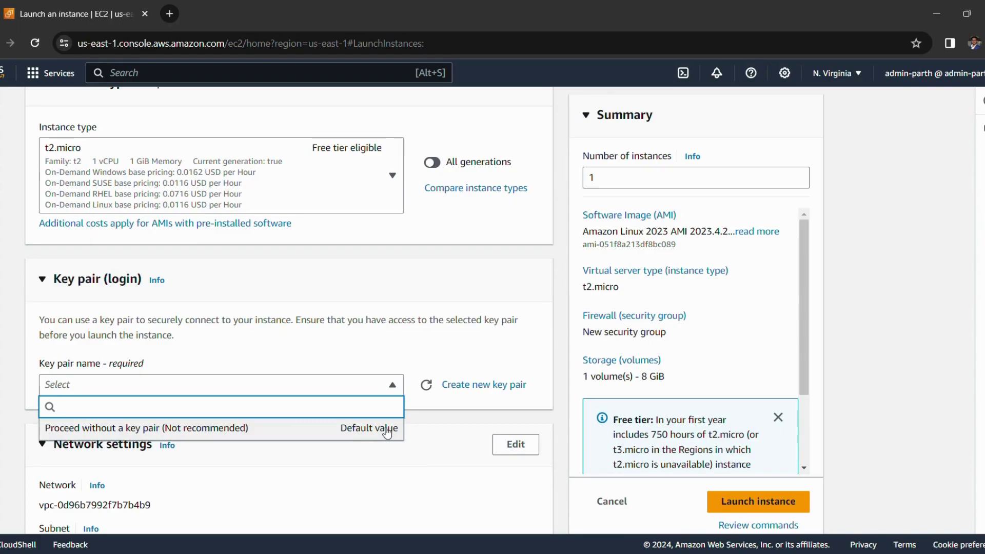
click(440, 349)
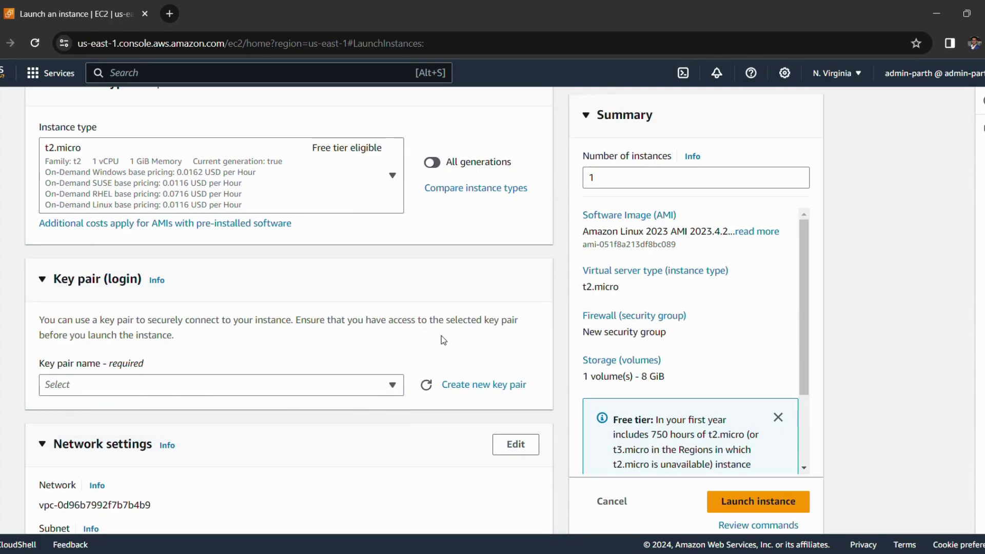
click(484, 385)
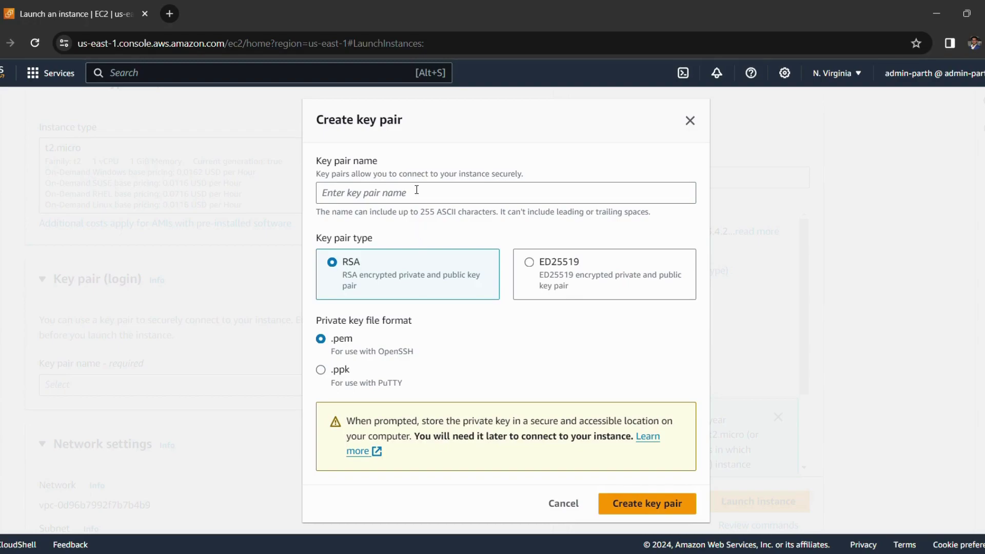
click(375, 198)
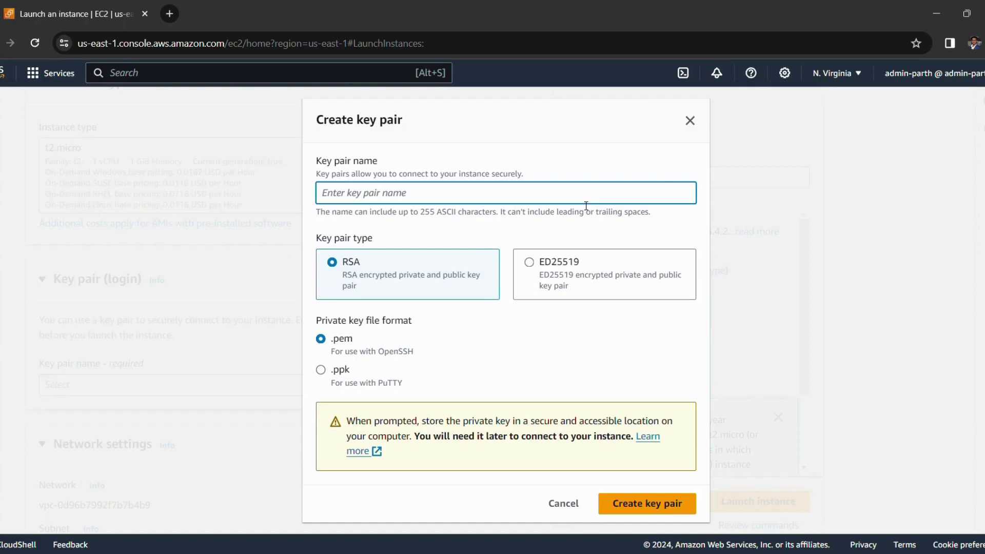
text(NVKP)
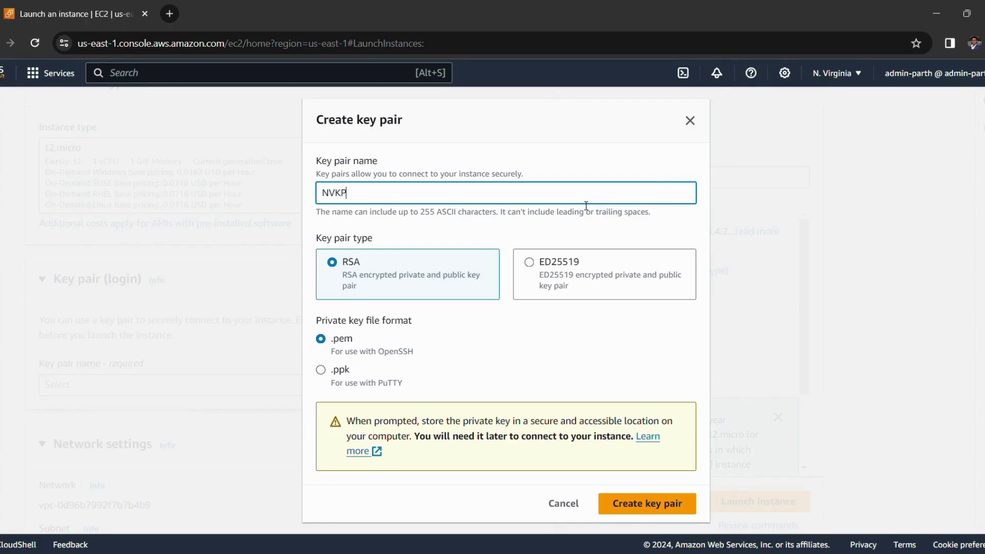
text(1)
Step: Create the RSA key pair in .pem format and keep NVKP1 selected as the instance's login key pair
mouse_move(336, 198)
mouse_down()
mouse_move(326, 198)
mouse_move(348, 199)
mouse_move(337, 199)
mouse_up()
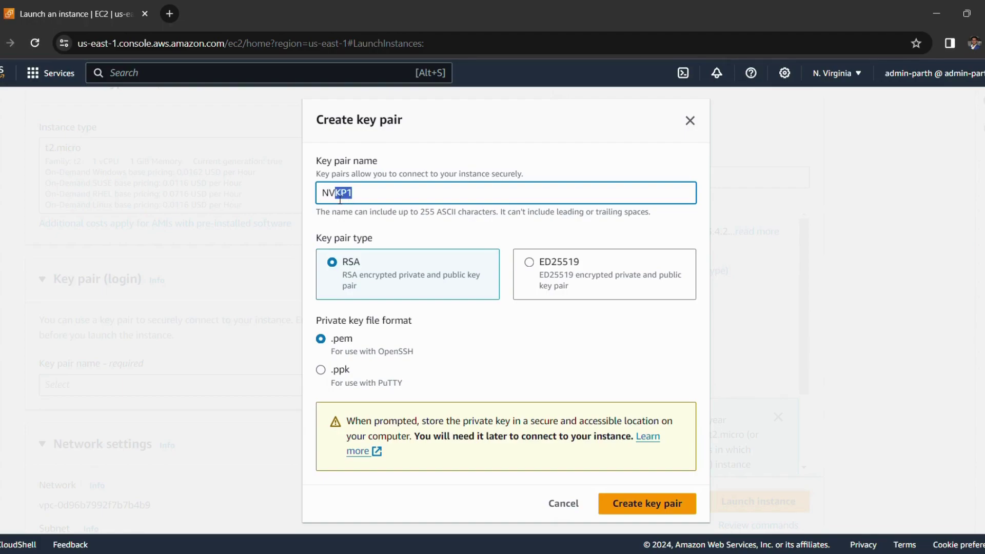
click(371, 203)
click(414, 222)
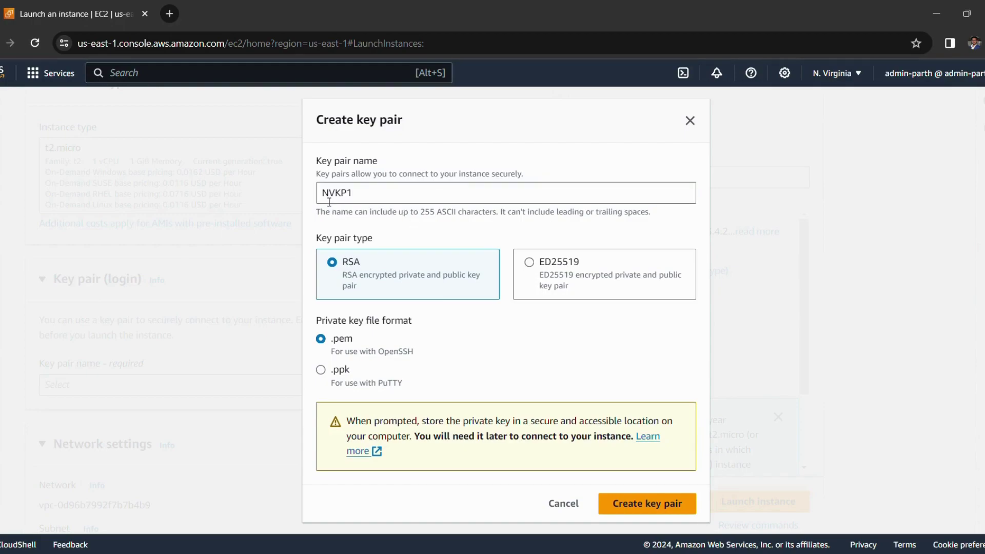
drag(326, 199, 364, 199)
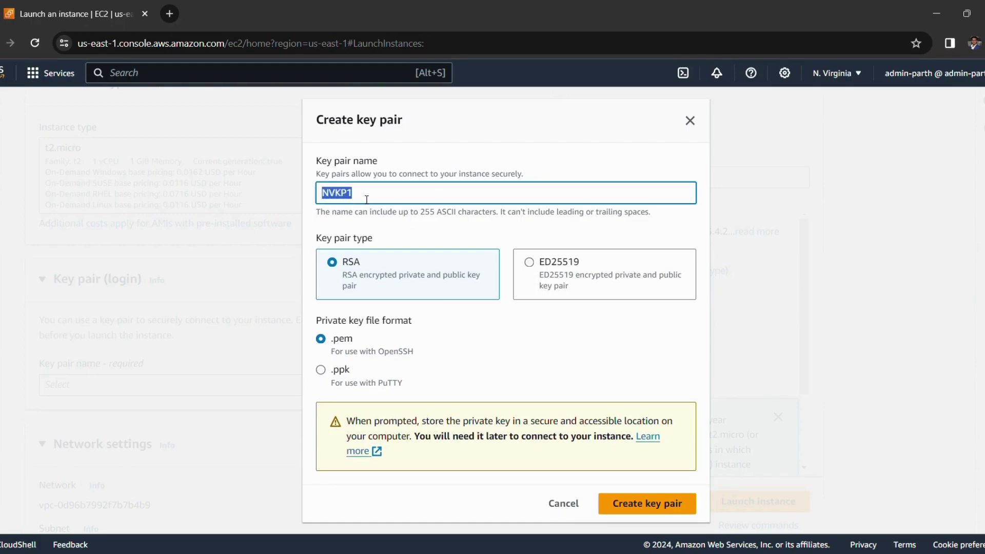
click(398, 220)
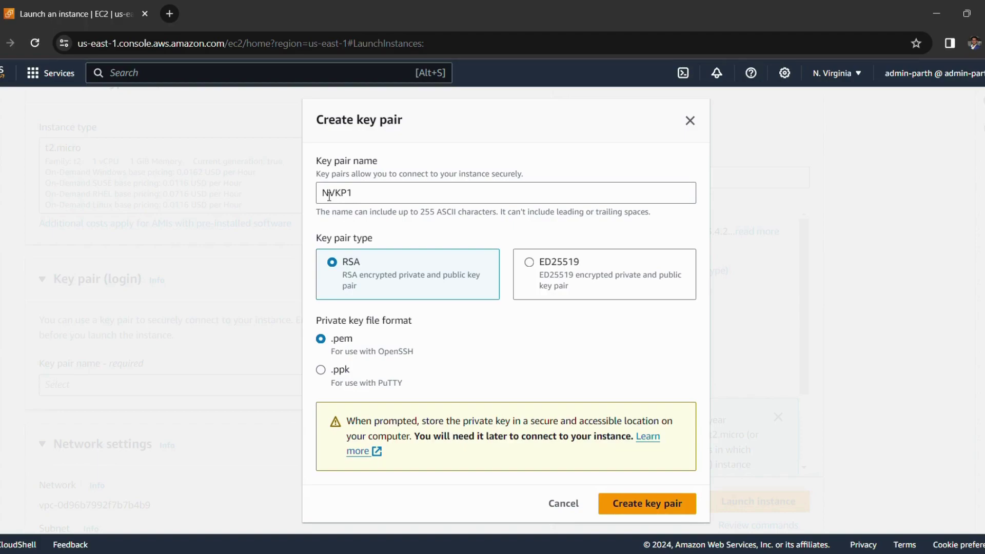
drag(322, 195, 358, 198)
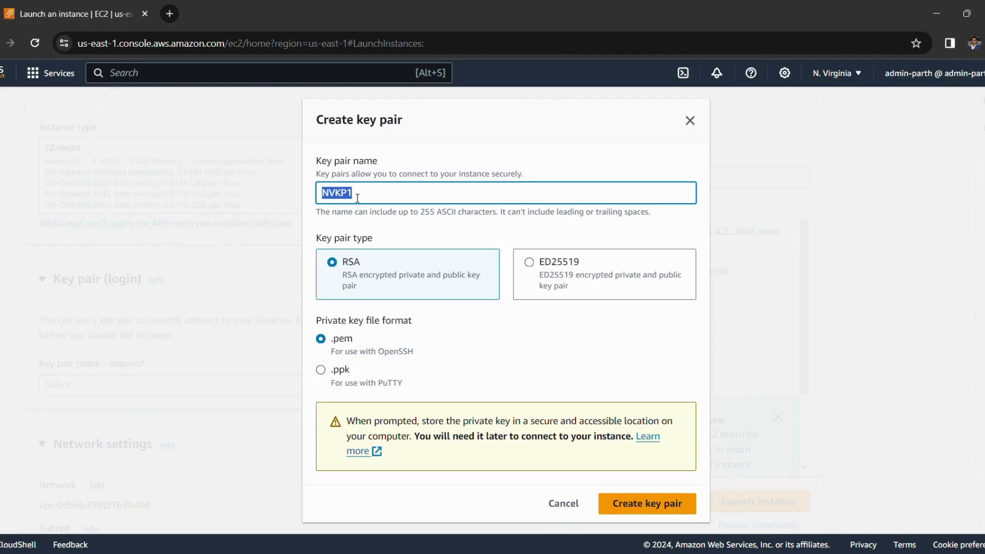
click(357, 198)
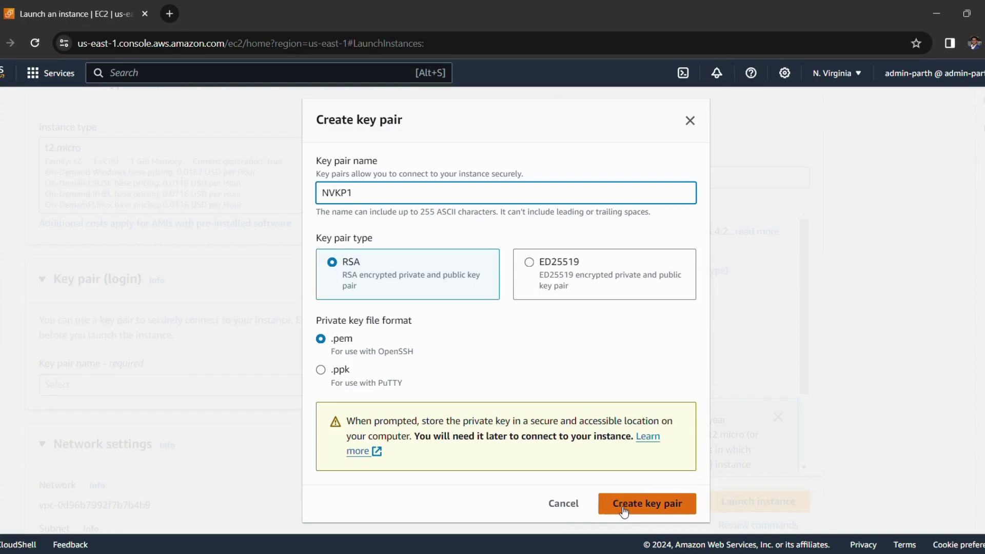
click(653, 508)
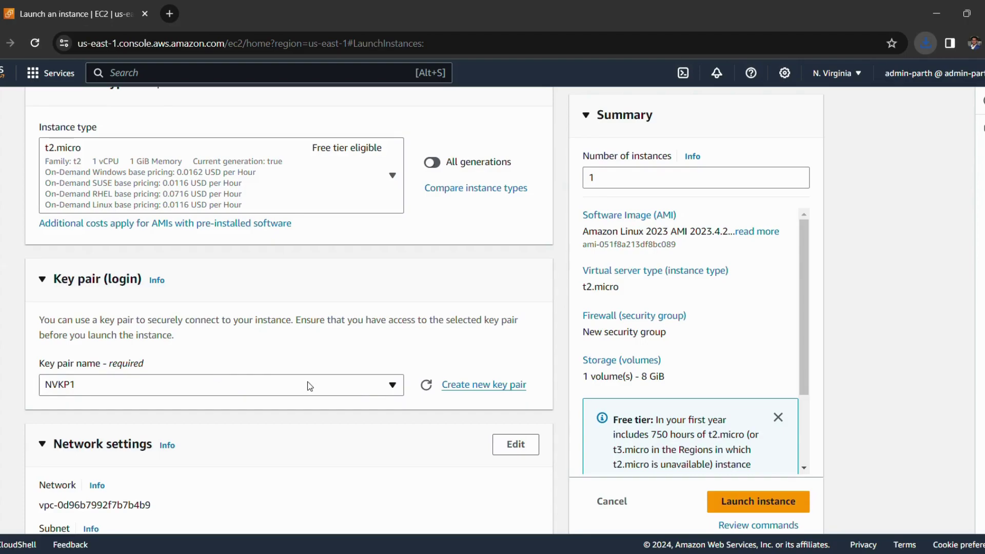
click(378, 389)
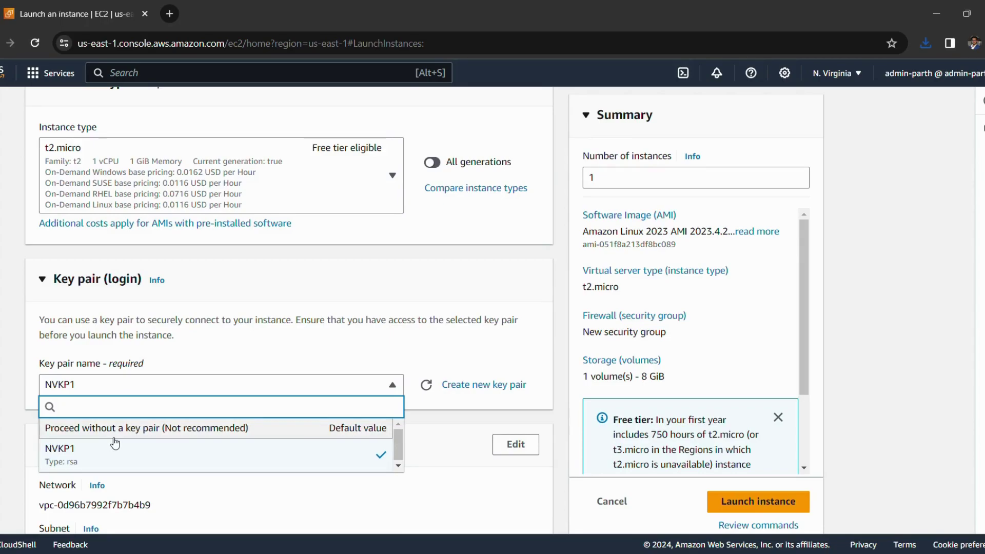
click(86, 459)
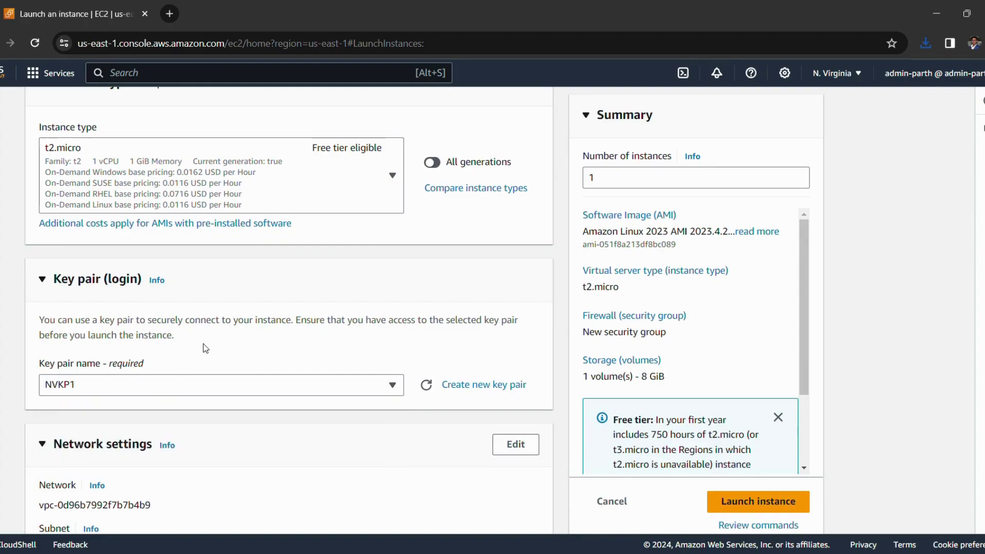
Step: Examine the instance's network settings, including the network, subnet, public IP assignment and firewall rules
scroll(231, 441, down, 2)
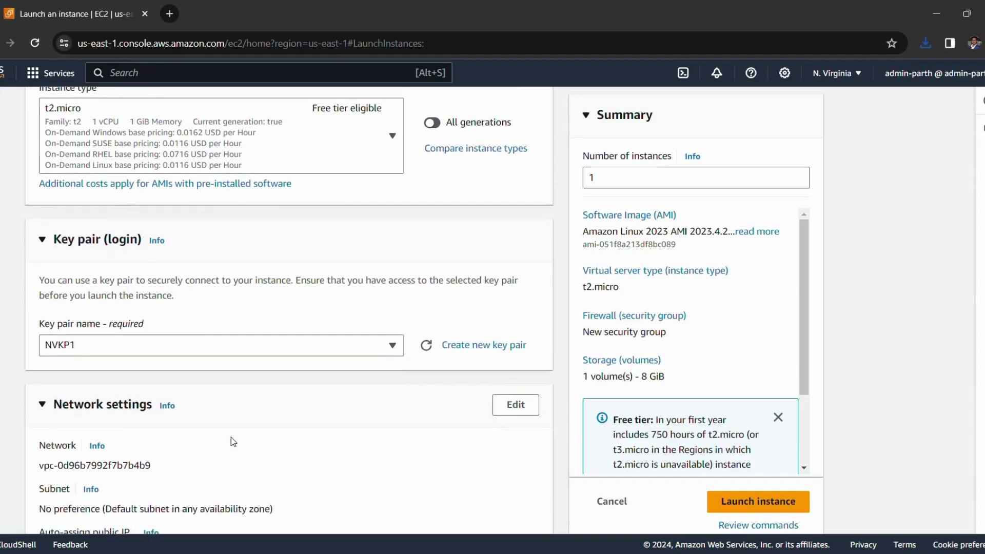
scroll(230, 441, down, 3)
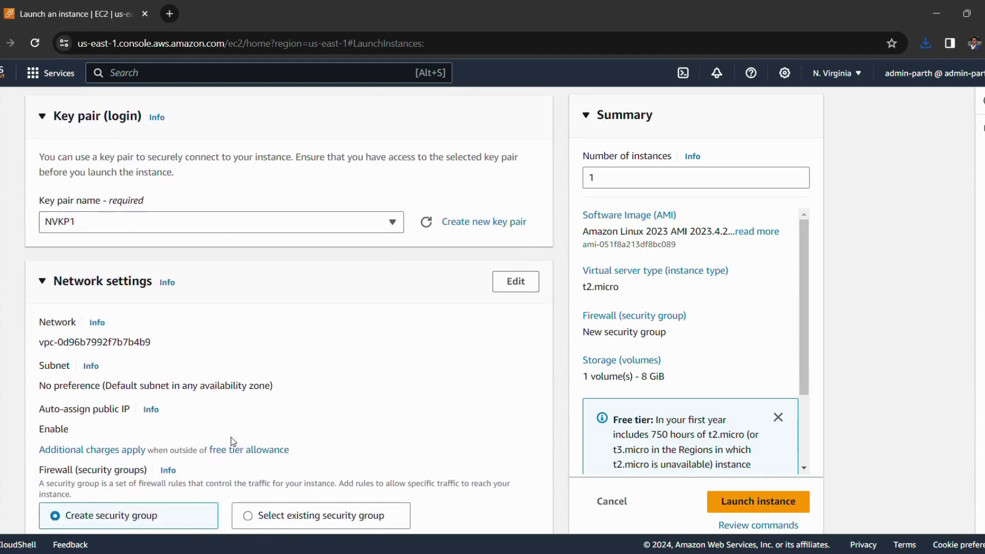
scroll(231, 441, down, 1)
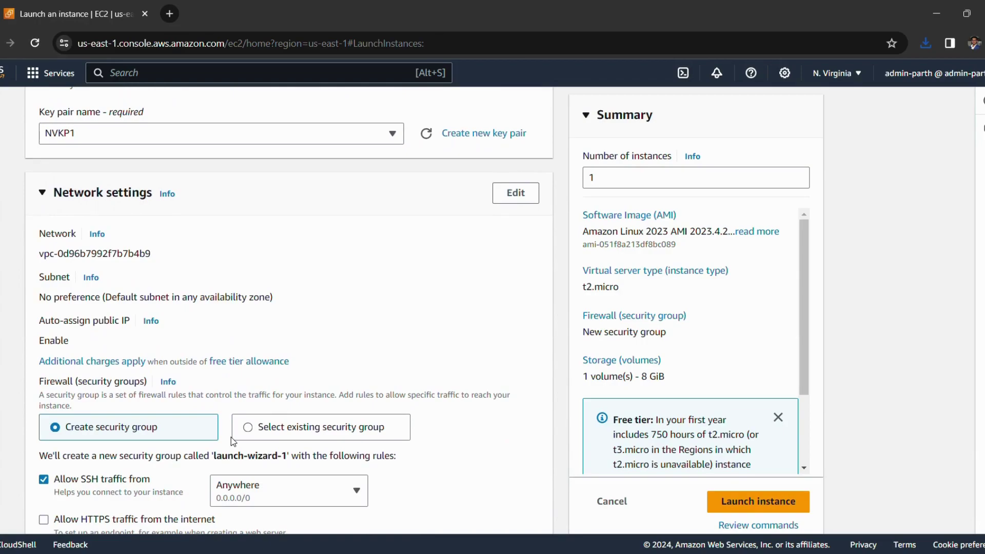
scroll(231, 438, down, 1)
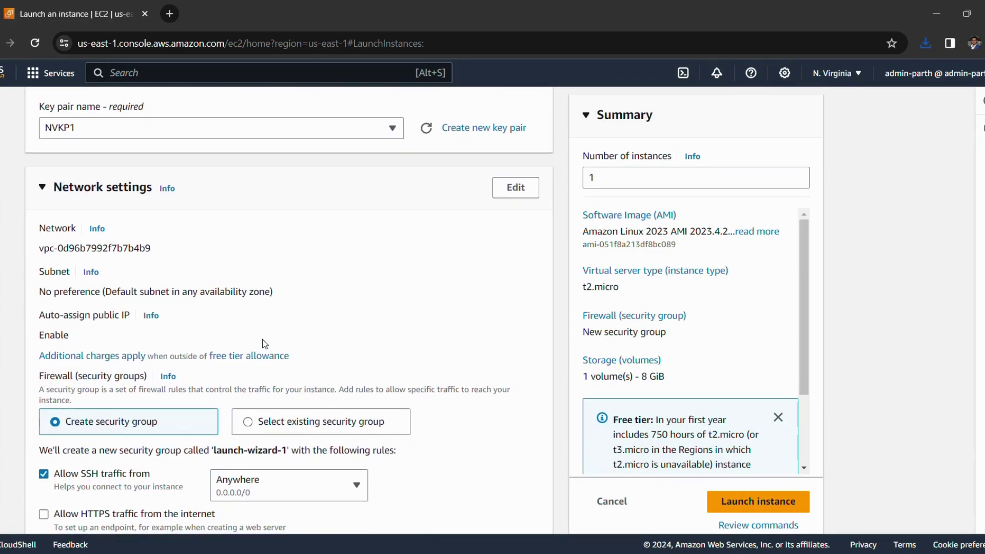
scroll(268, 325, down, 1)
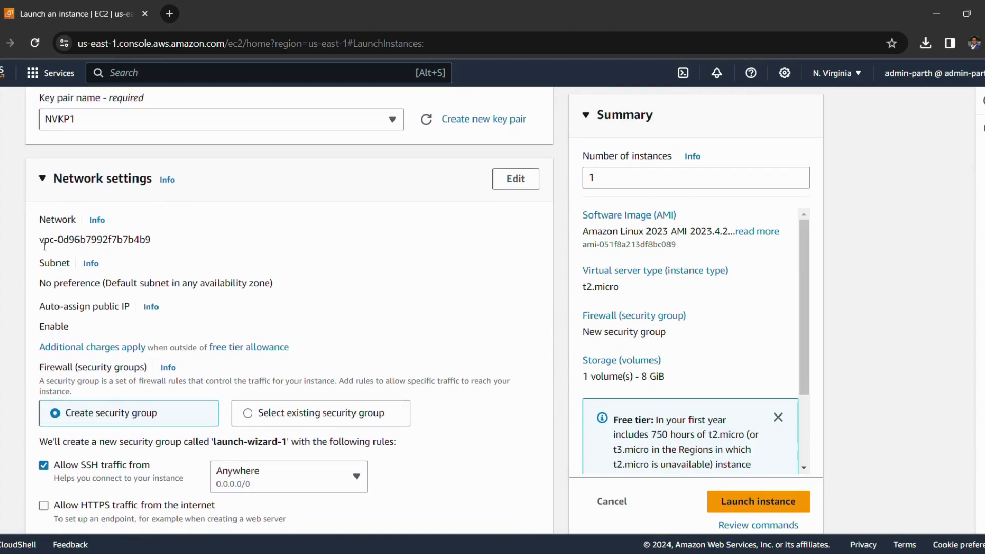
mouse_move(39, 240)
mouse_down()
mouse_move(153, 240)
mouse_move(39, 242)
mouse_up()
click(175, 242)
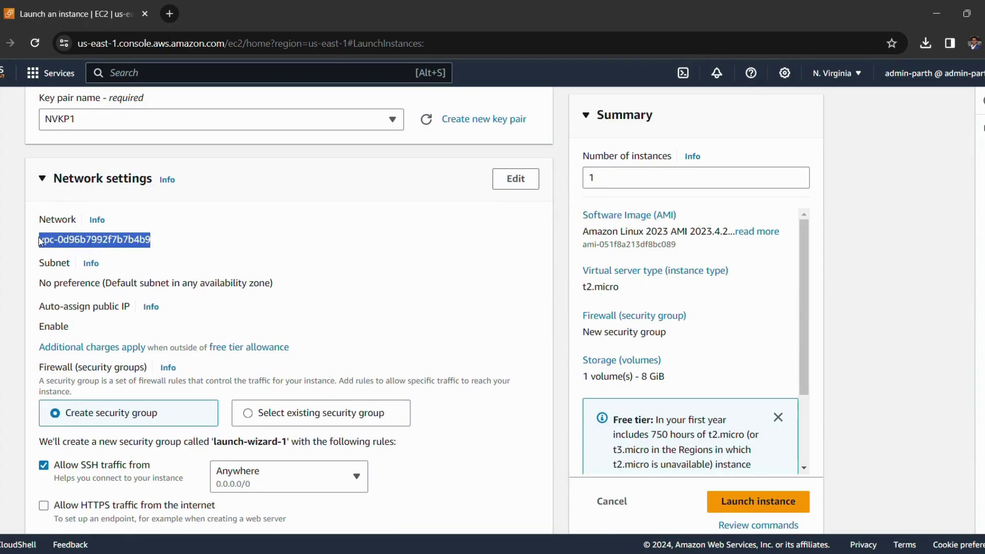
click(165, 243)
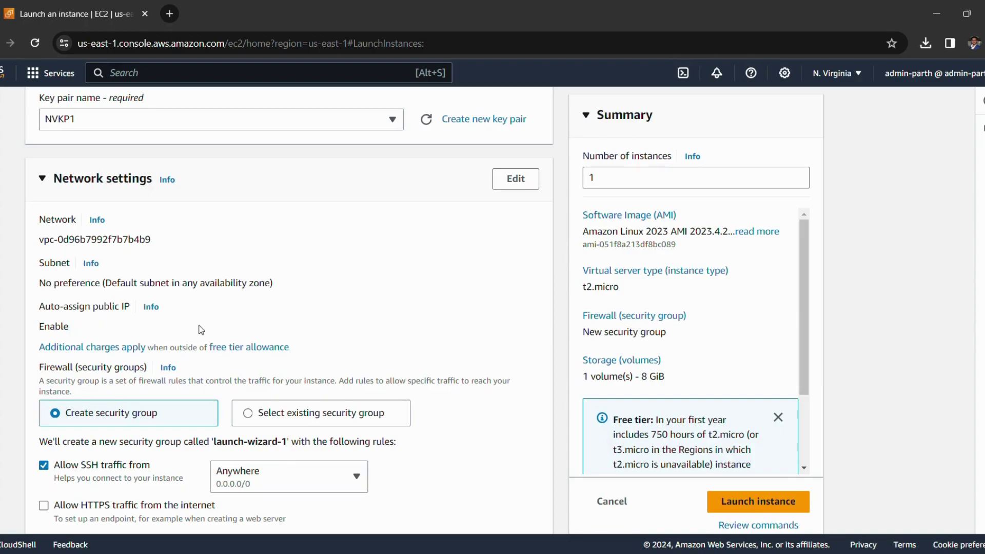
scroll(201, 329, down, 2)
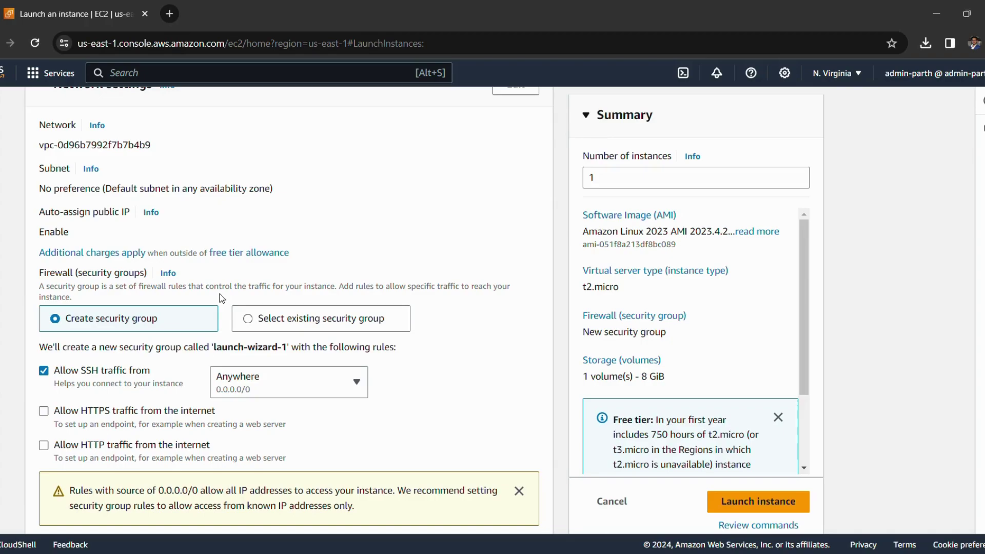
Step: Look at the existing security groups available for the instance, then return to creating a new security group
click(250, 322)
click(214, 370)
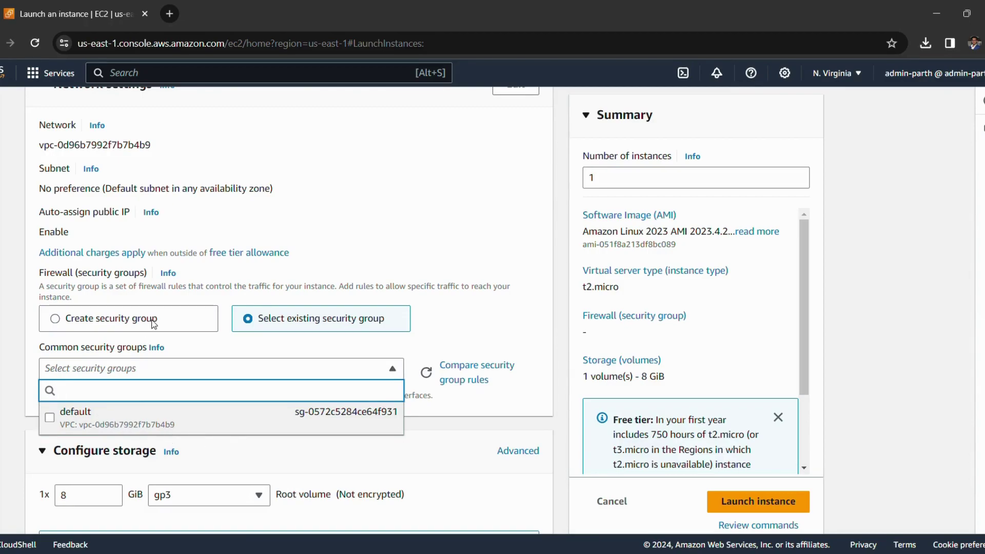
click(55, 319)
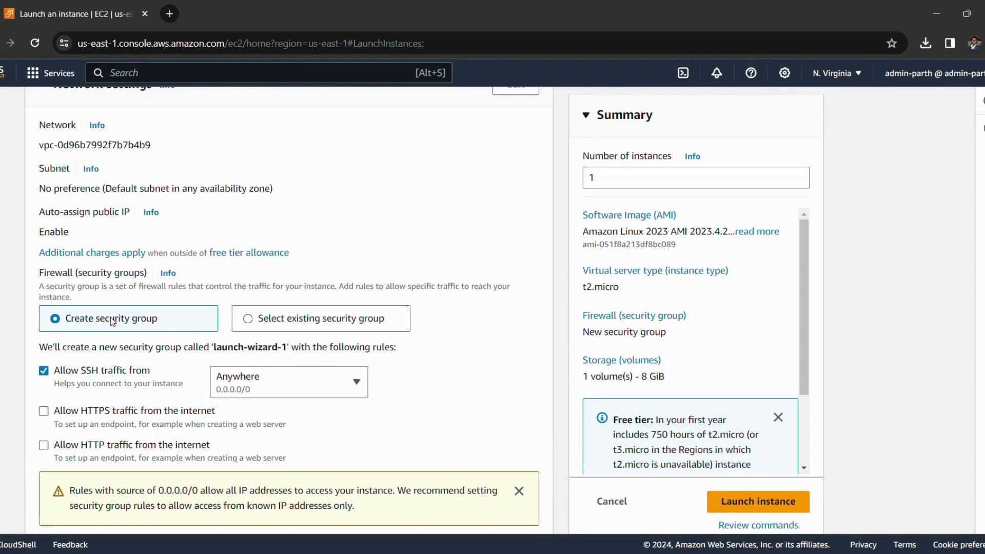
Step: Open the network settings for editing and name the new security group webserver1
scroll(213, 327, down, 1)
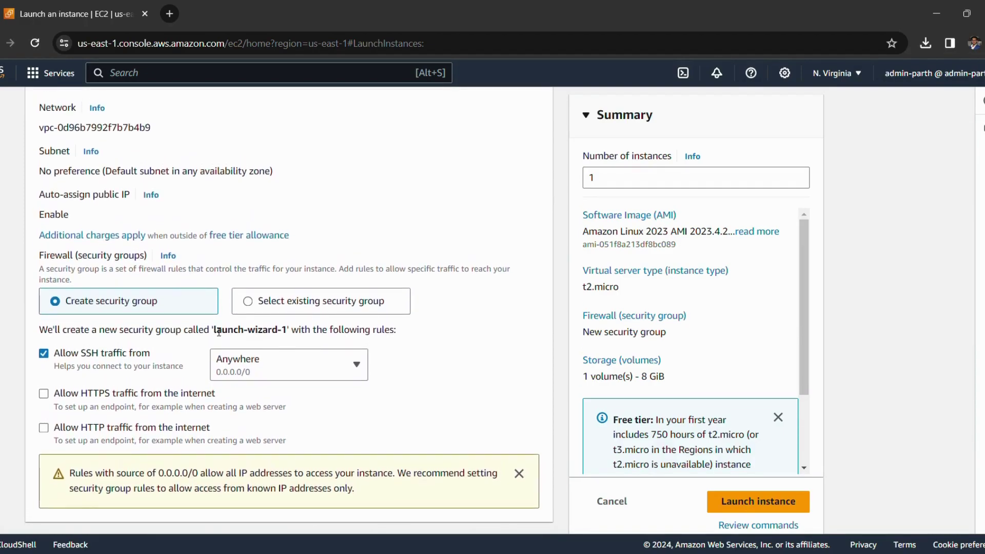
scroll(219, 332, up, 2)
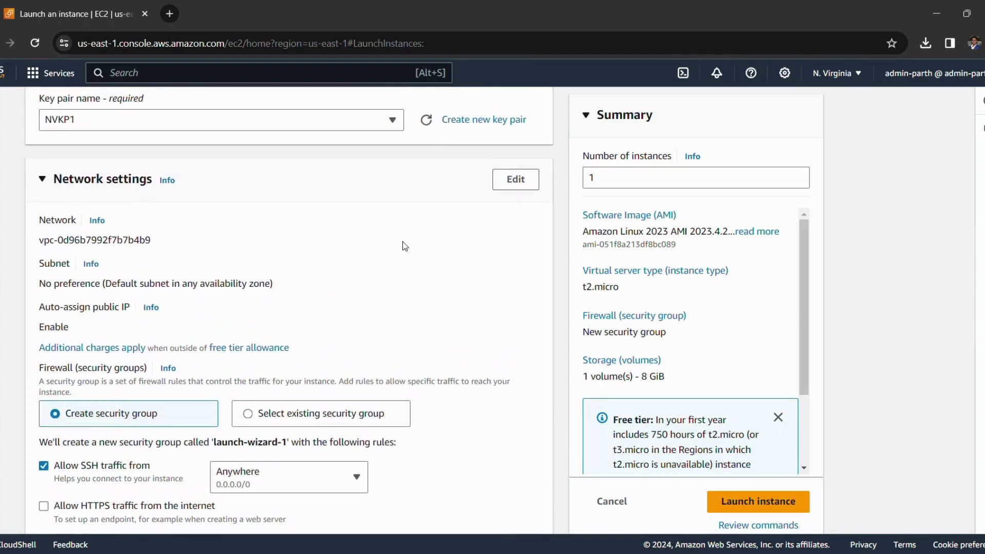
click(516, 180)
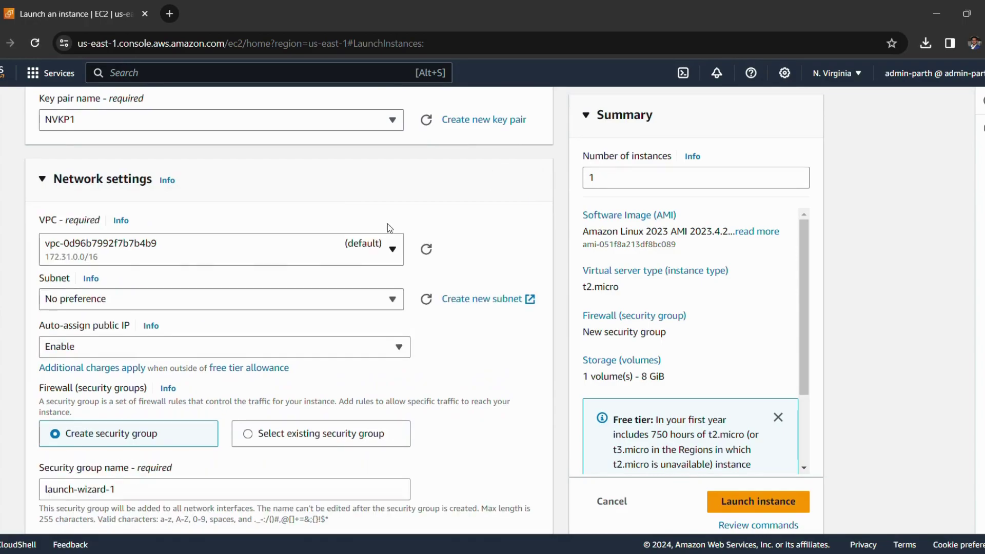
scroll(286, 229, down, 2)
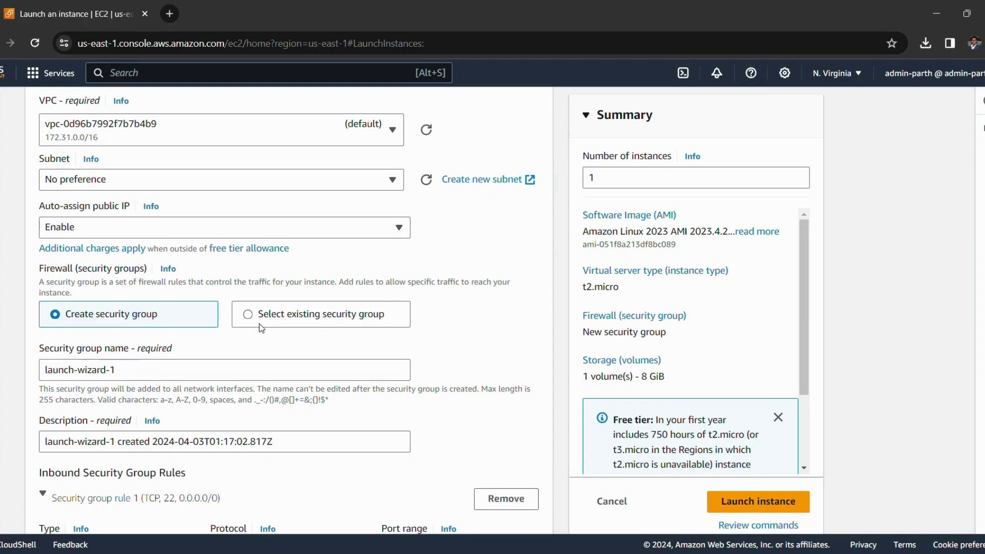
drag(132, 373, 37, 372)
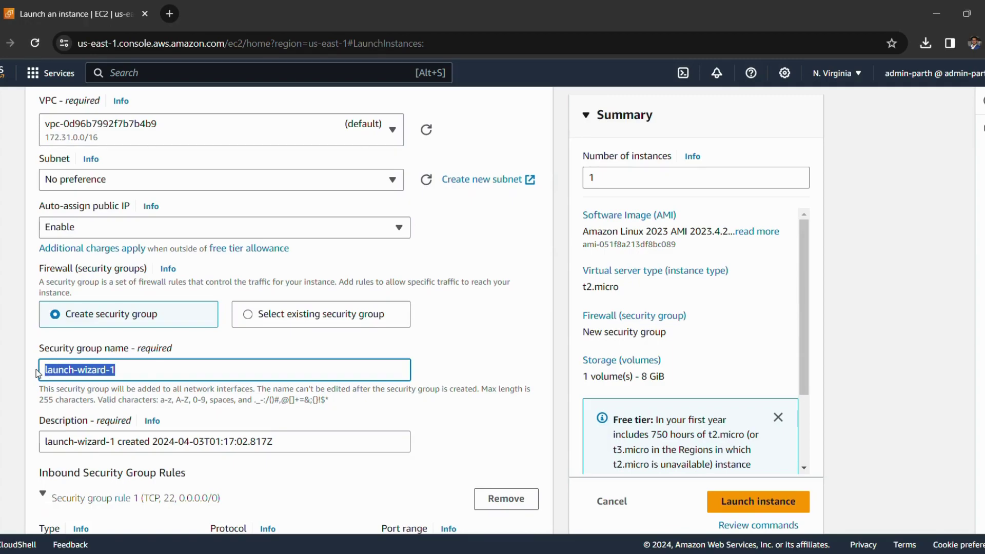
text(webse)
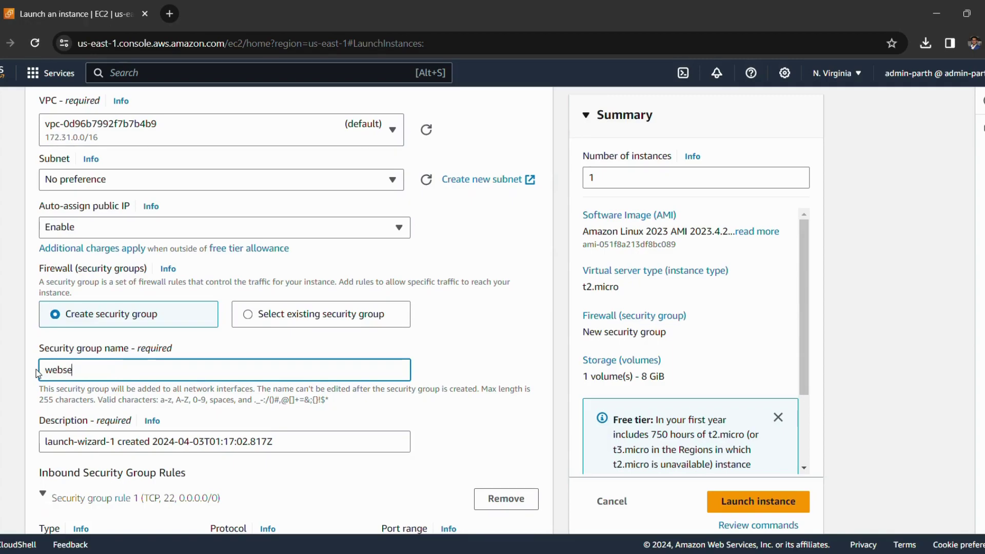
text(rver1)
Step: Replace the security group's description with webserver SG
drag(283, 446, 27, 443)
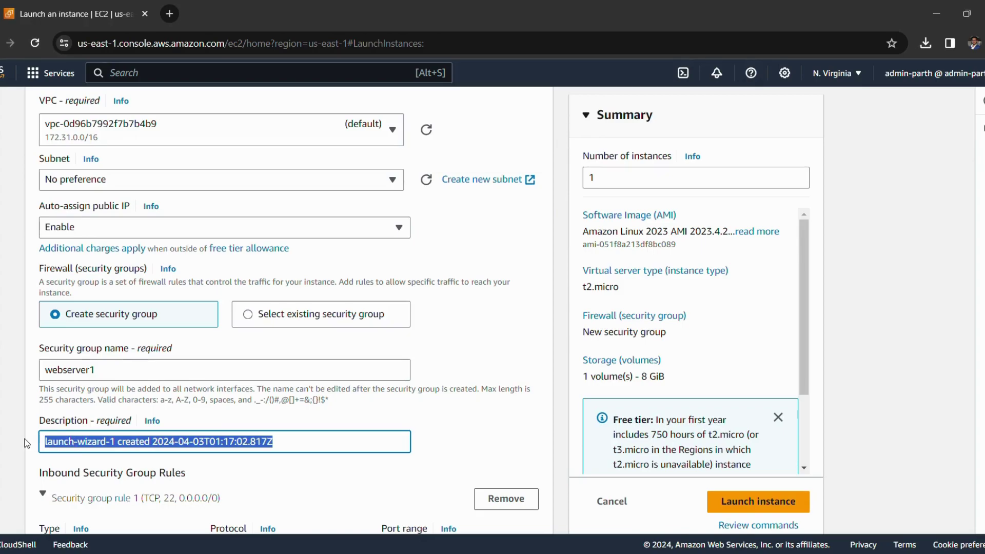
text(webserver)
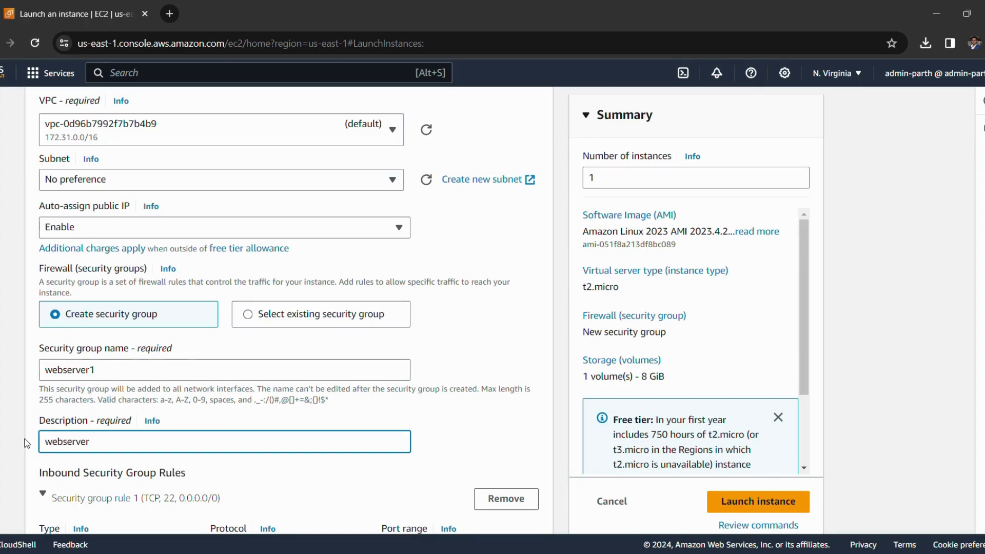
text( SG)
click(453, 400)
scroll(453, 401, down, 1)
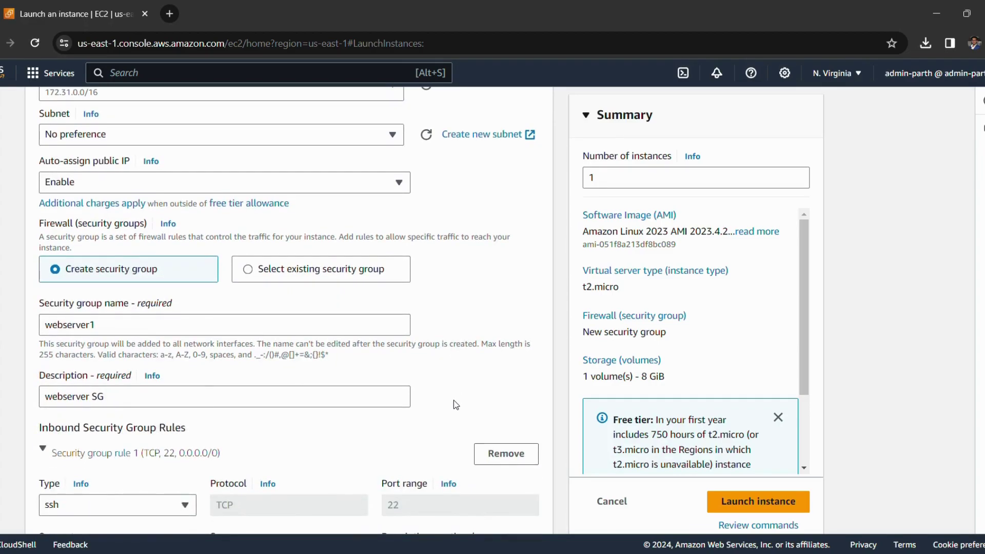
Step: Add a second inbound rule to the new security group, below the existing ssh rule
scroll(453, 400, down, 3)
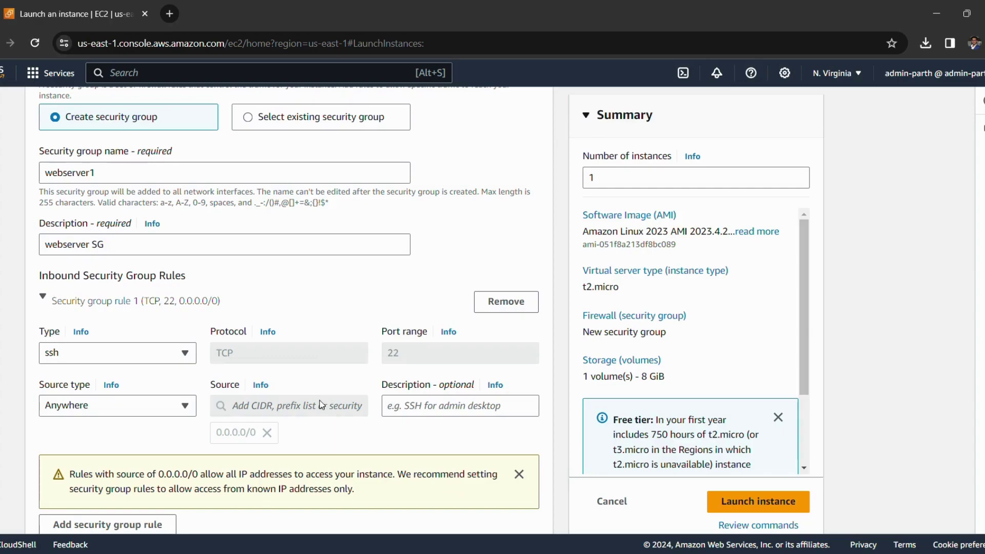
scroll(291, 387, down, 1)
scroll(291, 387, down, 1)
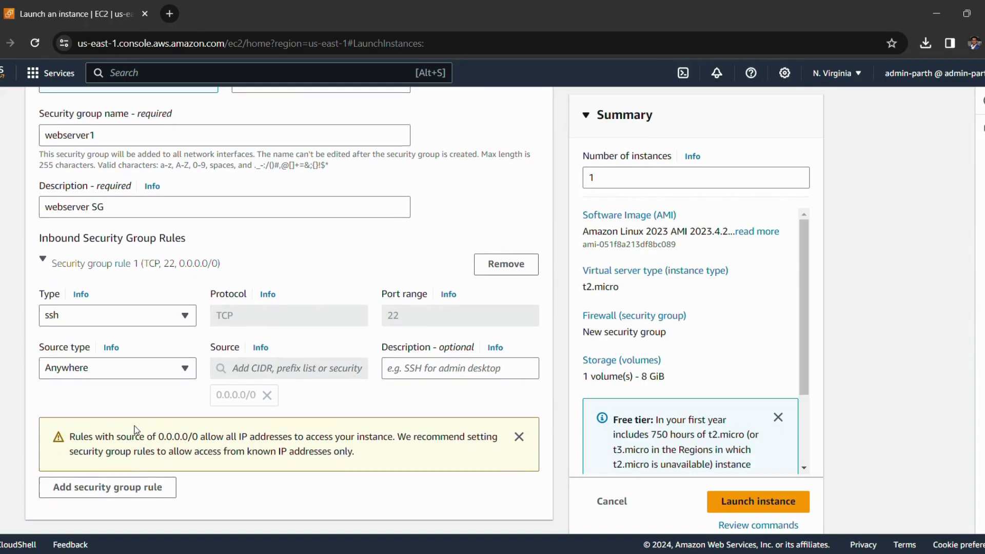
scroll(136, 430, down, 1)
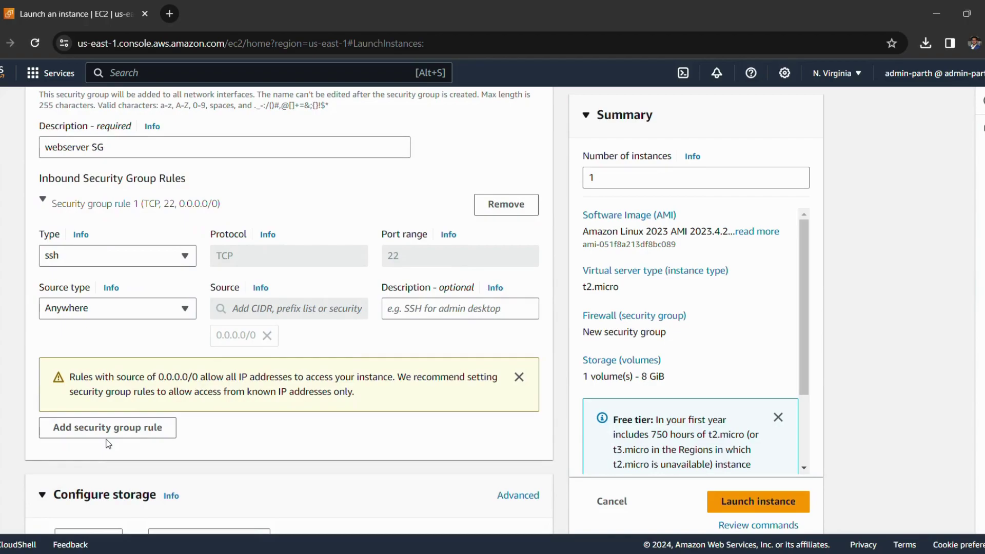
click(117, 427)
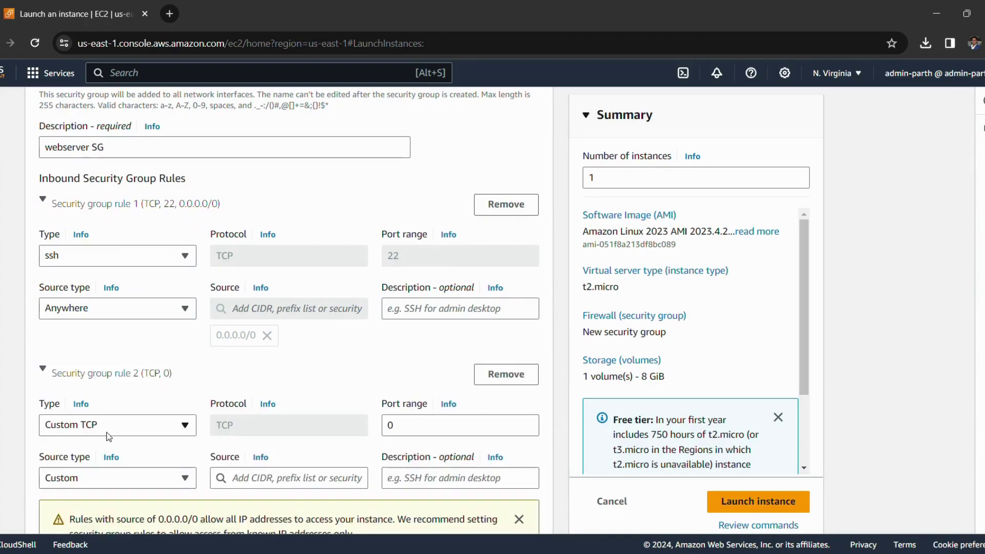
scroll(148, 381, down, 1)
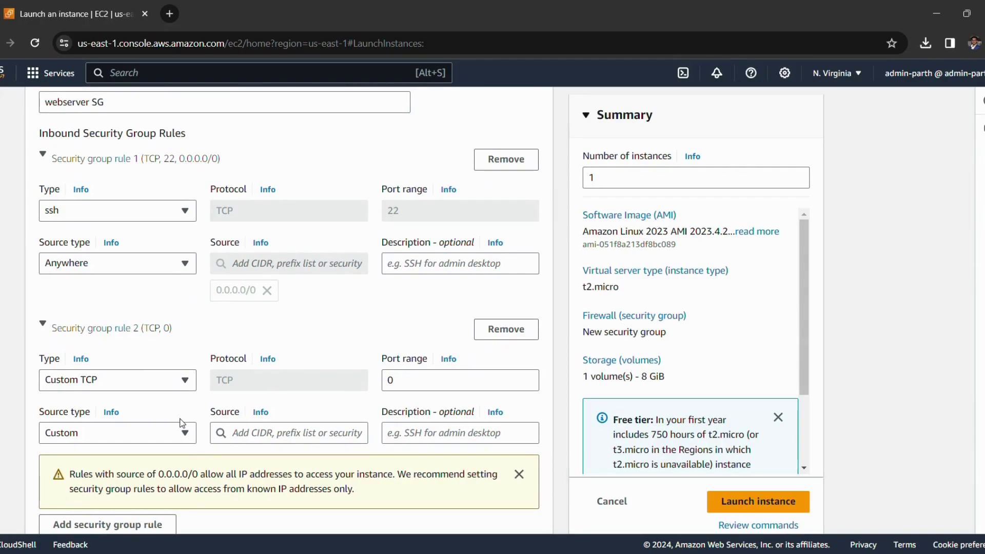
scroll(182, 425, down, 1)
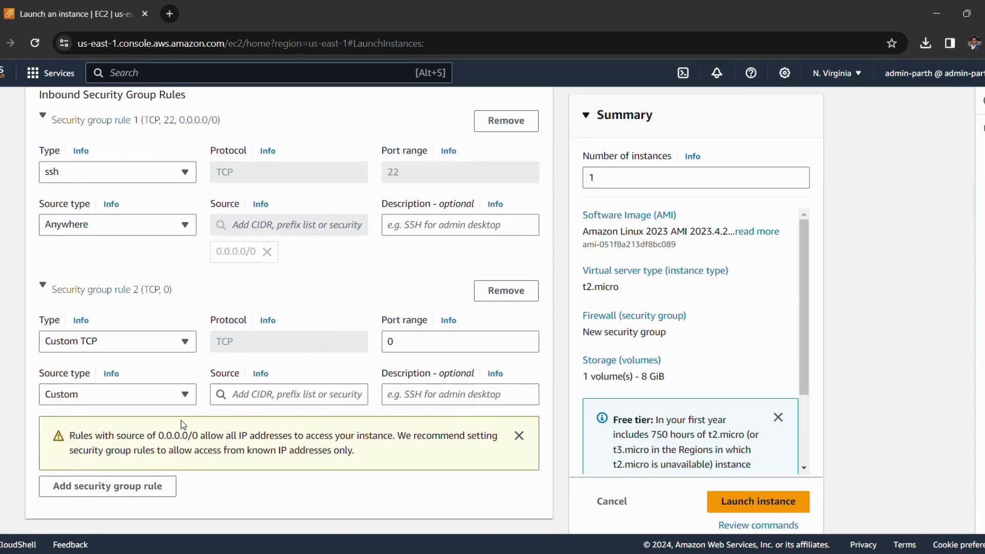
Step: Set the second inbound rule's type to HTTPS and its source type to Anywhere
click(187, 399)
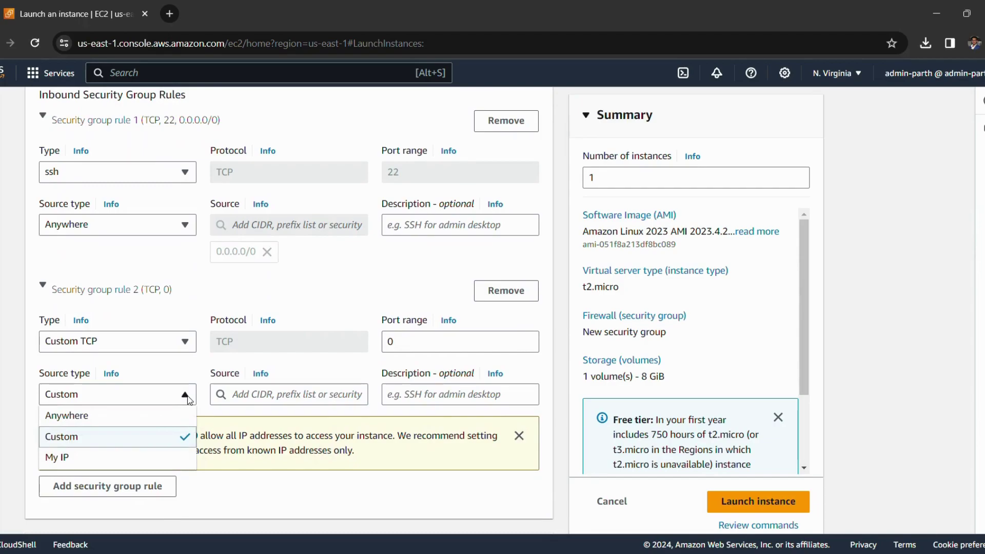
click(188, 400)
click(185, 347)
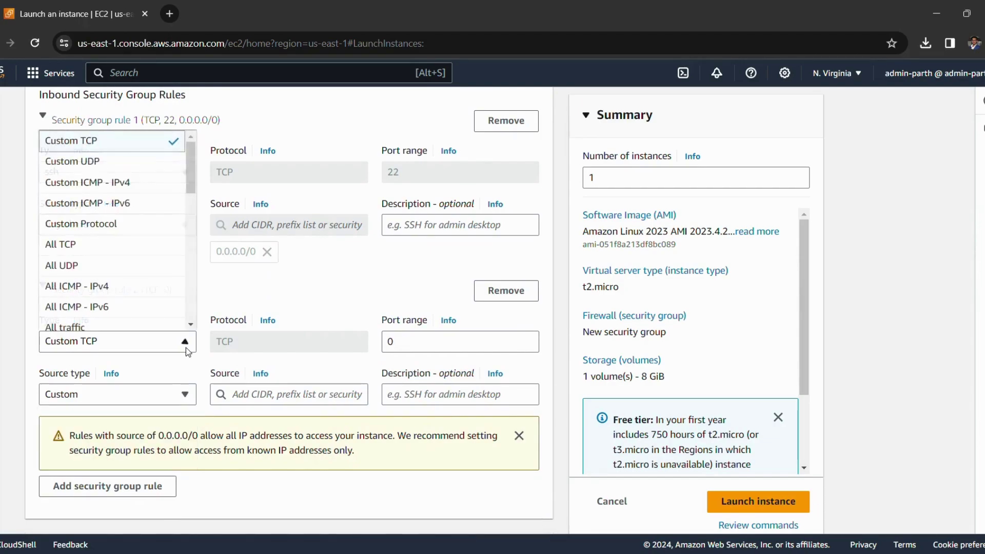
scroll(164, 306, down, 3)
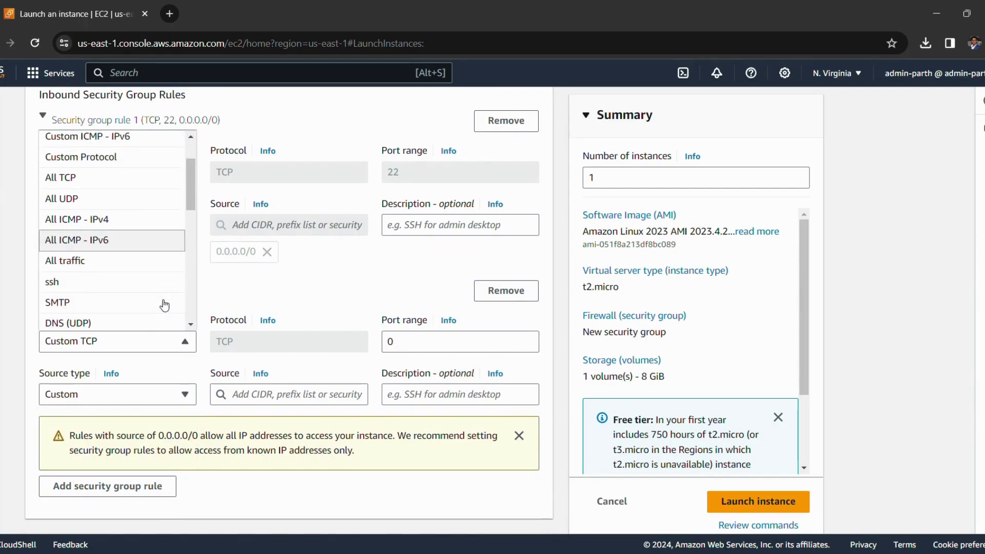
scroll(164, 305, down, 2)
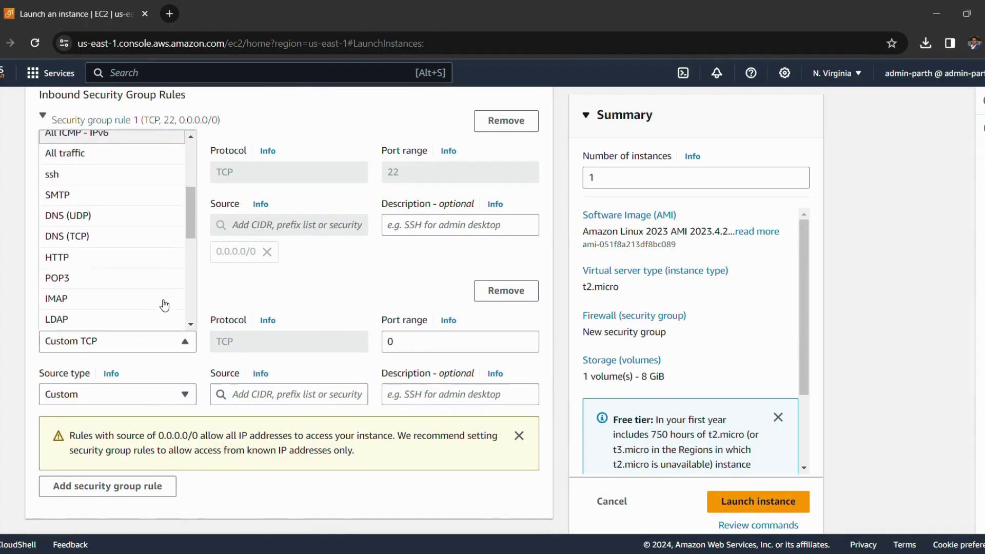
scroll(164, 305, down, 2)
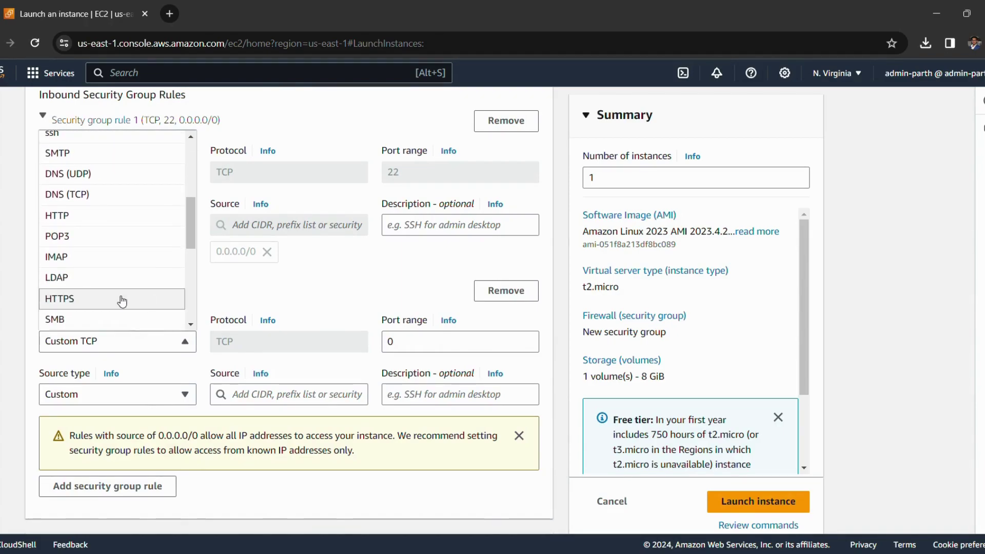
click(105, 303)
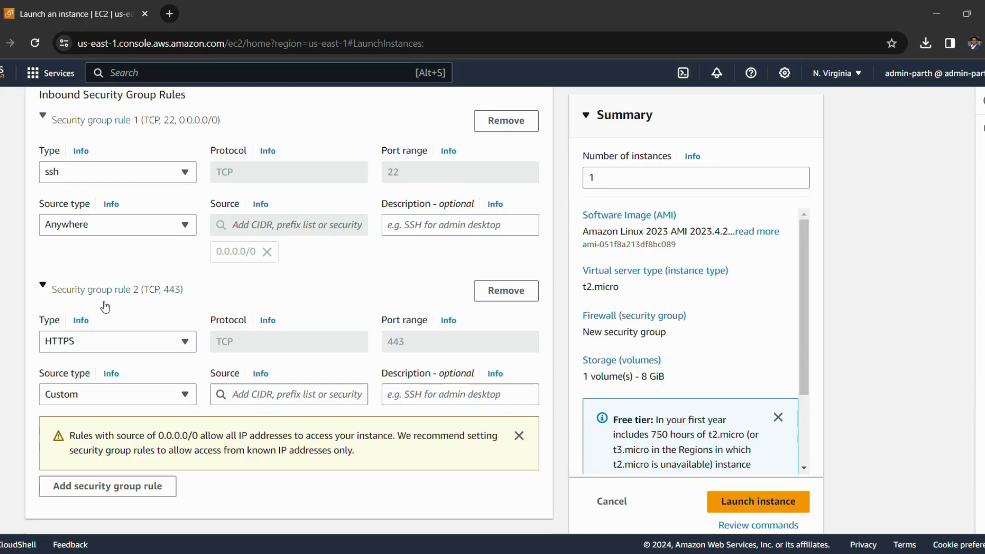
click(173, 397)
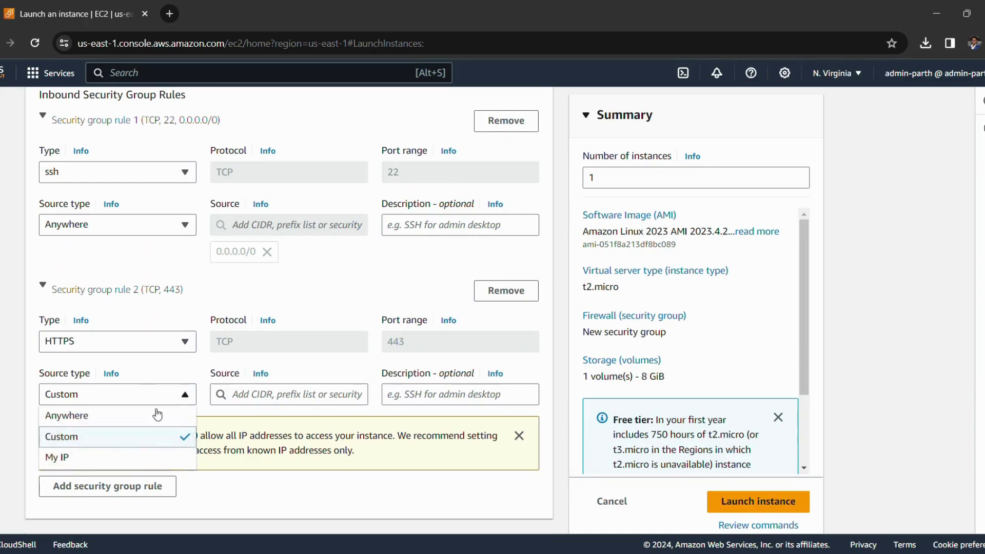
click(126, 418)
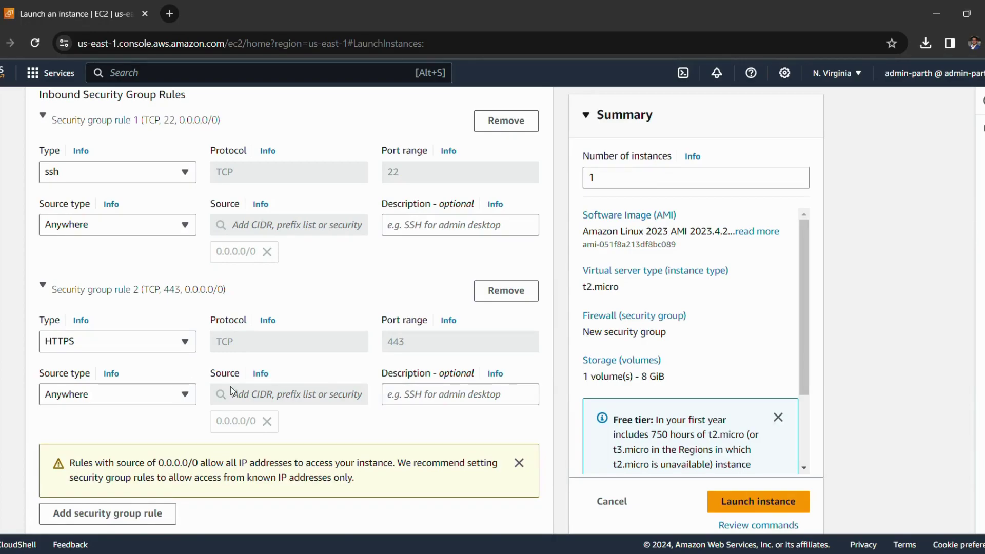
Step: Add a third inbound rule with type HTTP and source type Anywhere
scroll(236, 334, down, 1)
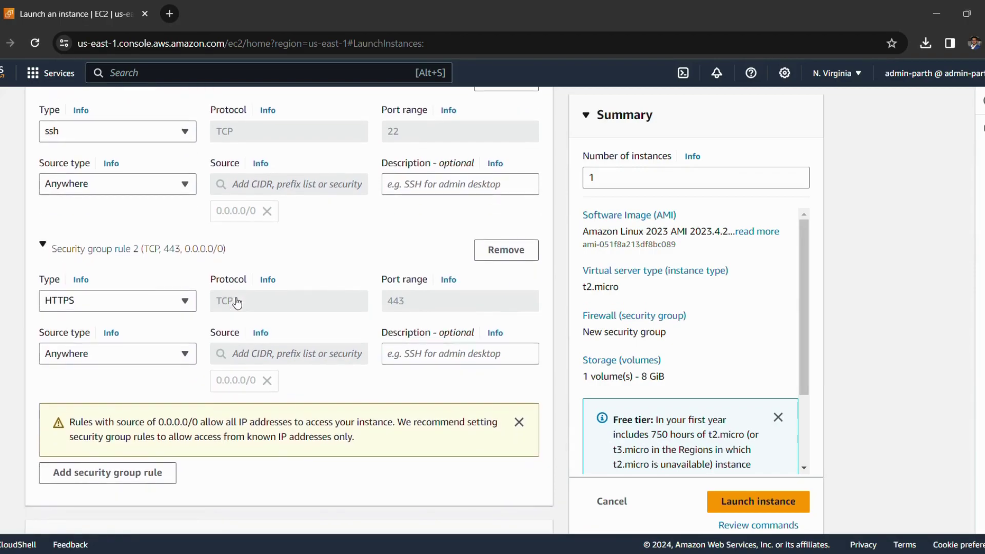
scroll(144, 367, down, 1)
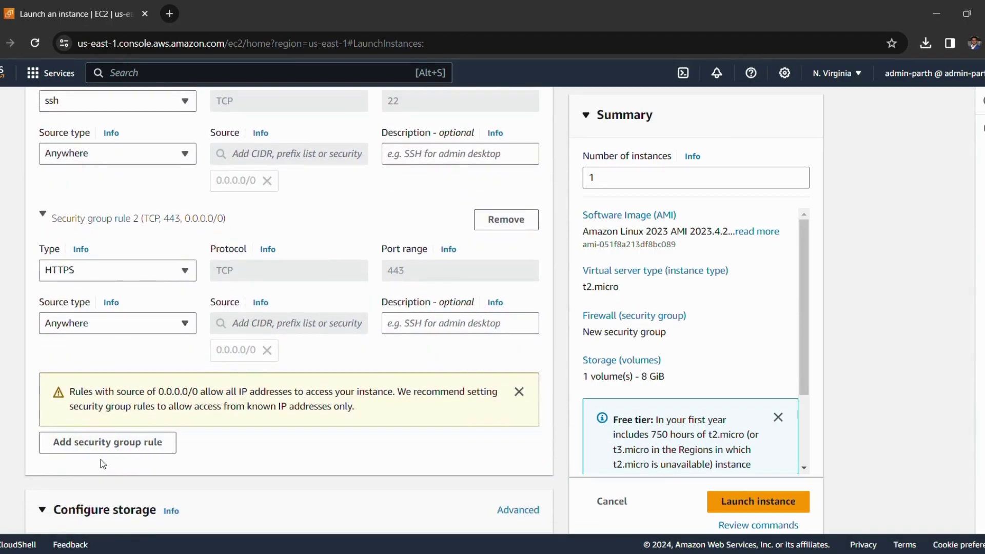
click(102, 446)
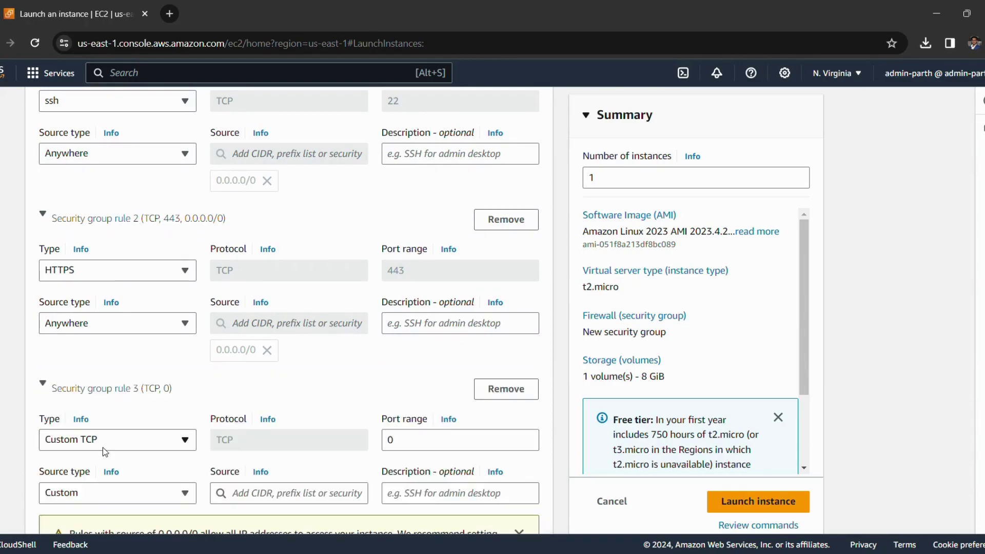
scroll(103, 447, down, 2)
click(168, 386)
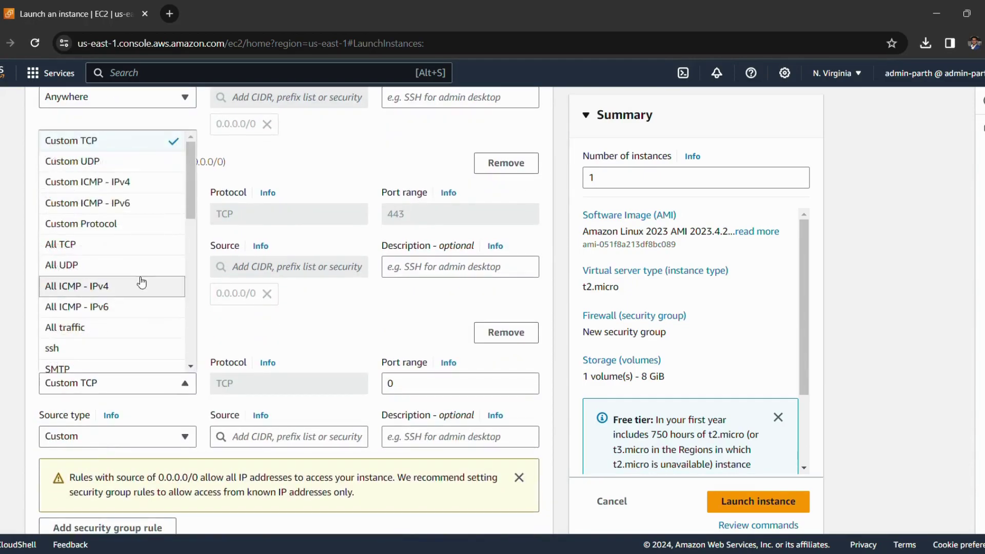
scroll(125, 256, down, 4)
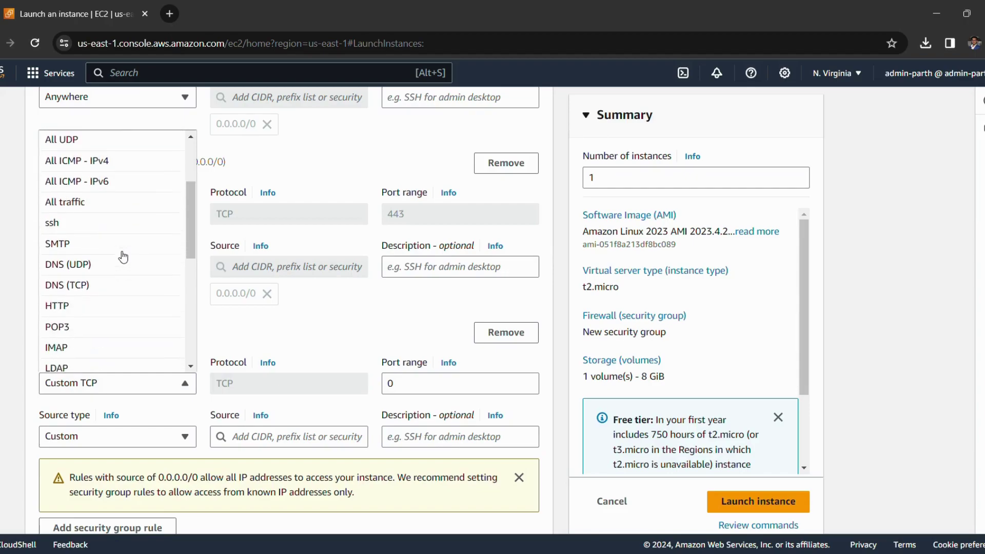
scroll(123, 256, down, 1)
click(69, 298)
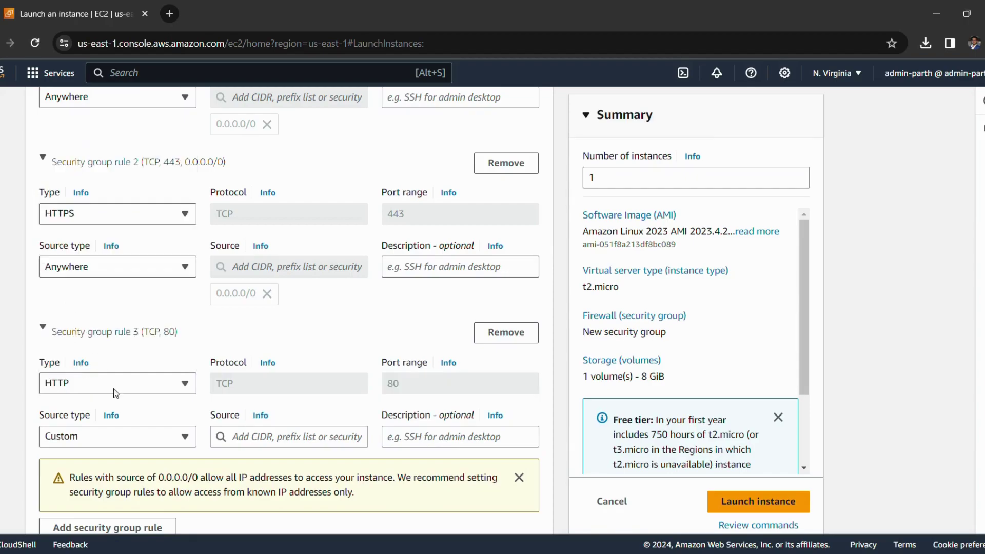
click(149, 440)
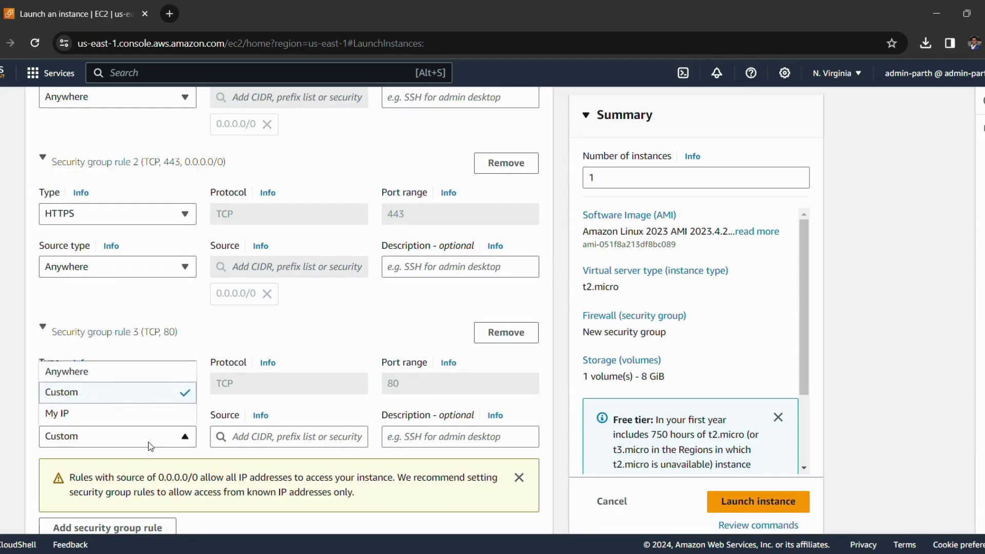
click(97, 379)
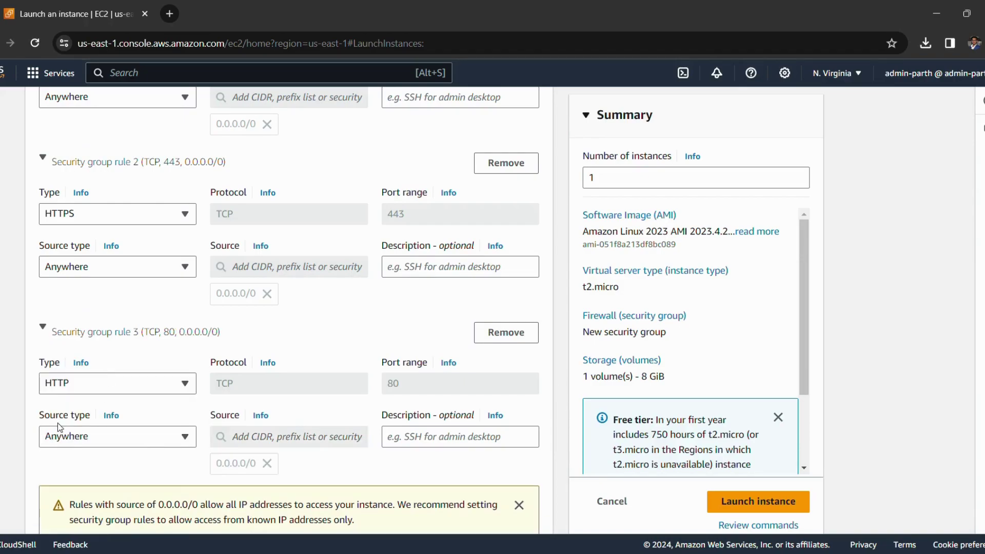
Step: Review the security group's inbound rules and the instance's root volume and storage settings
scroll(239, 370, down, 2)
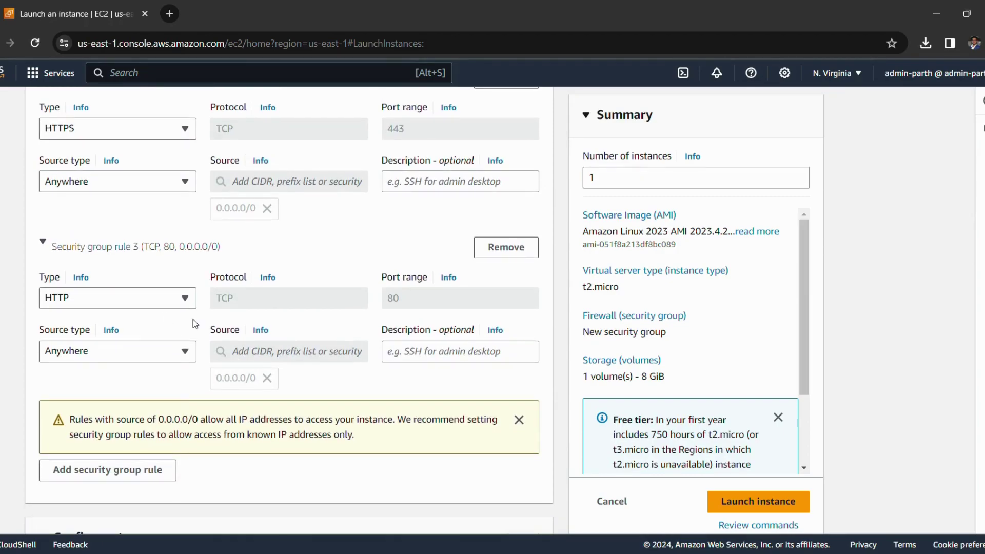
scroll(194, 321, down, 1)
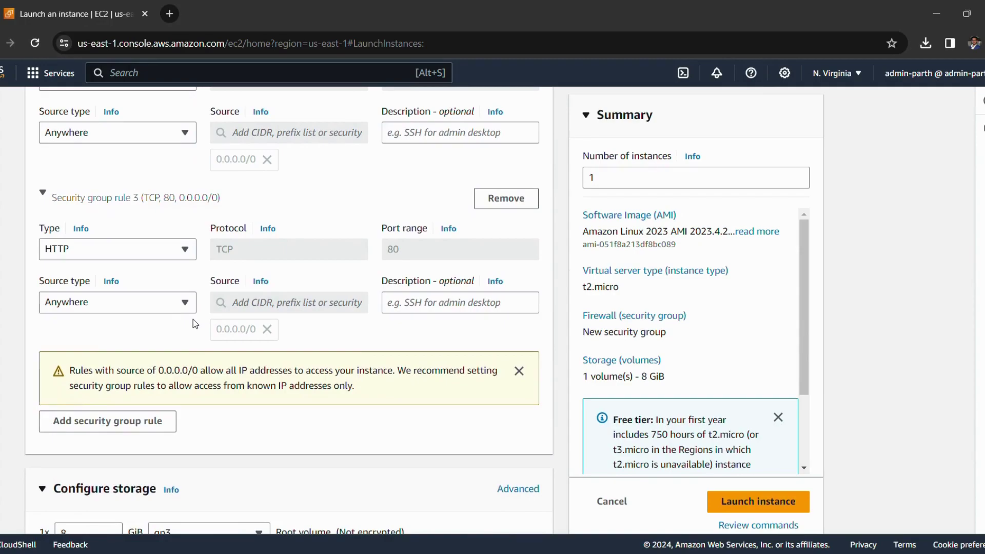
scroll(193, 320, up, 3)
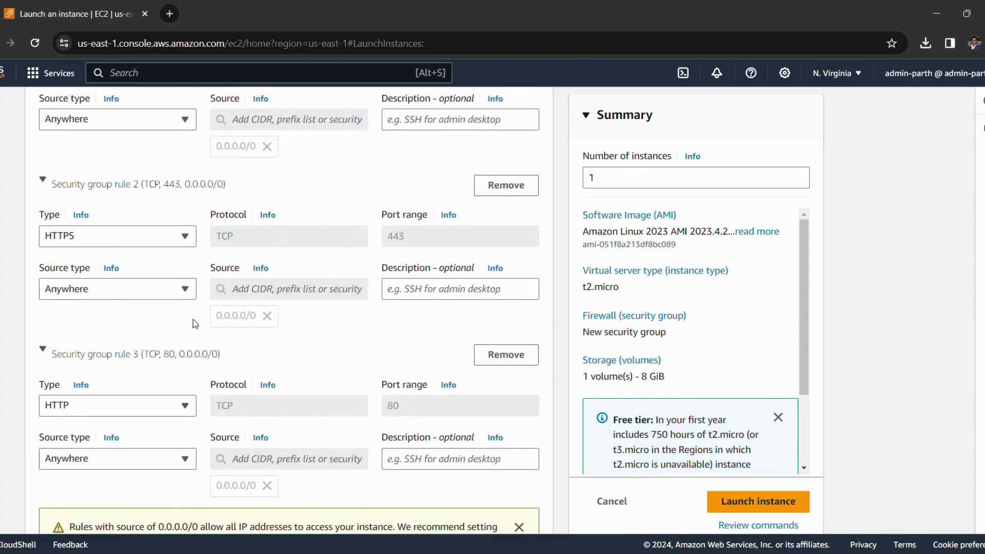
scroll(193, 319, down, 1)
scroll(192, 319, down, 2)
scroll(149, 337, up, 1)
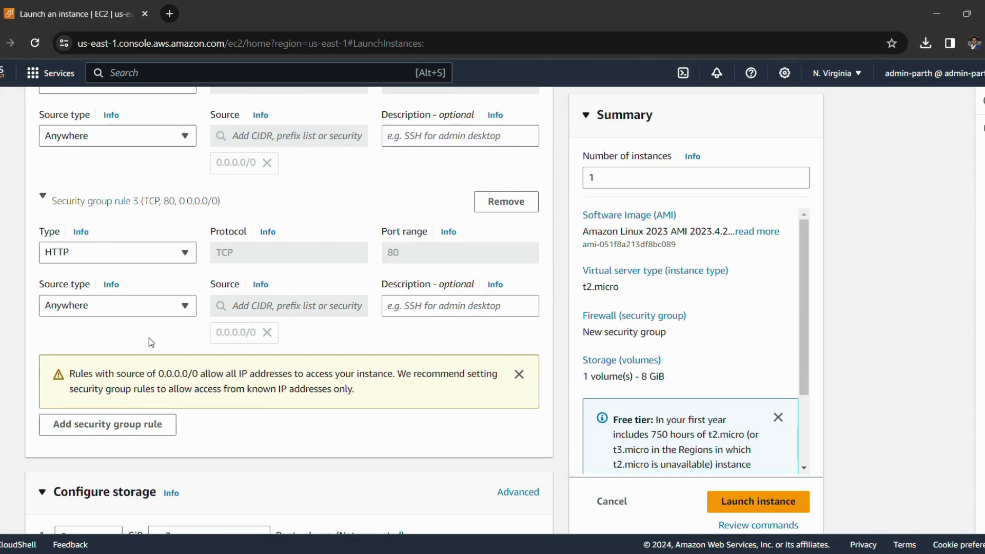
scroll(250, 340, down, 5)
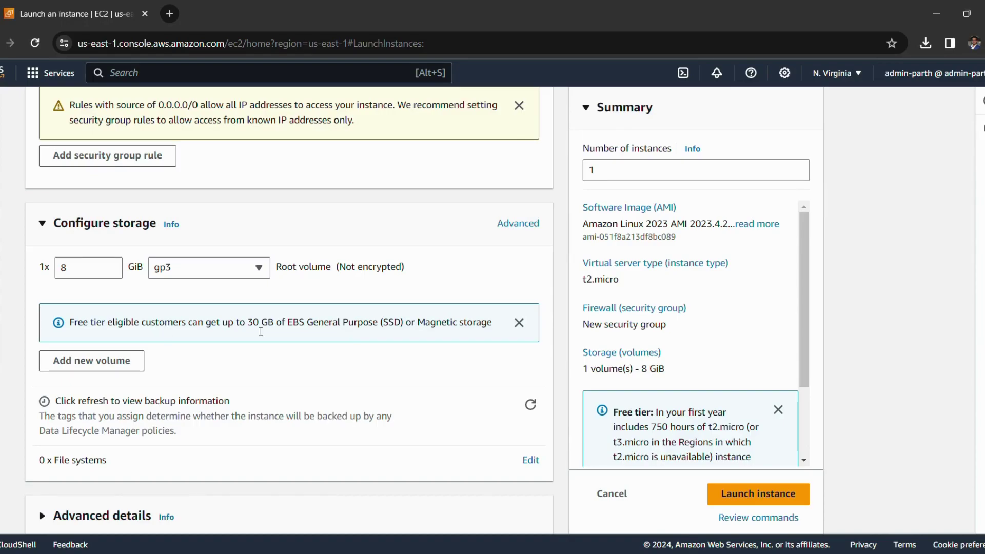
scroll(187, 334, down, 1)
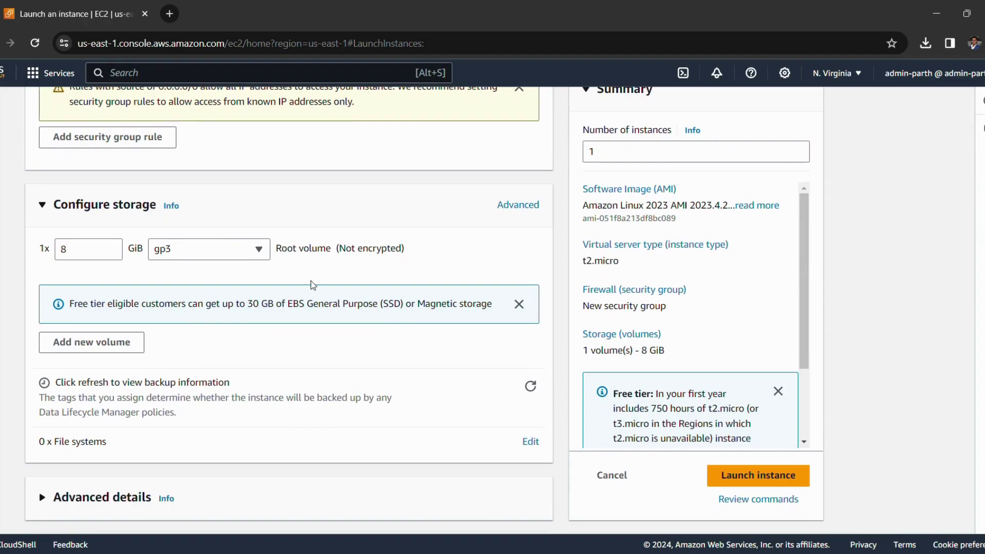
scroll(313, 285, up, 5)
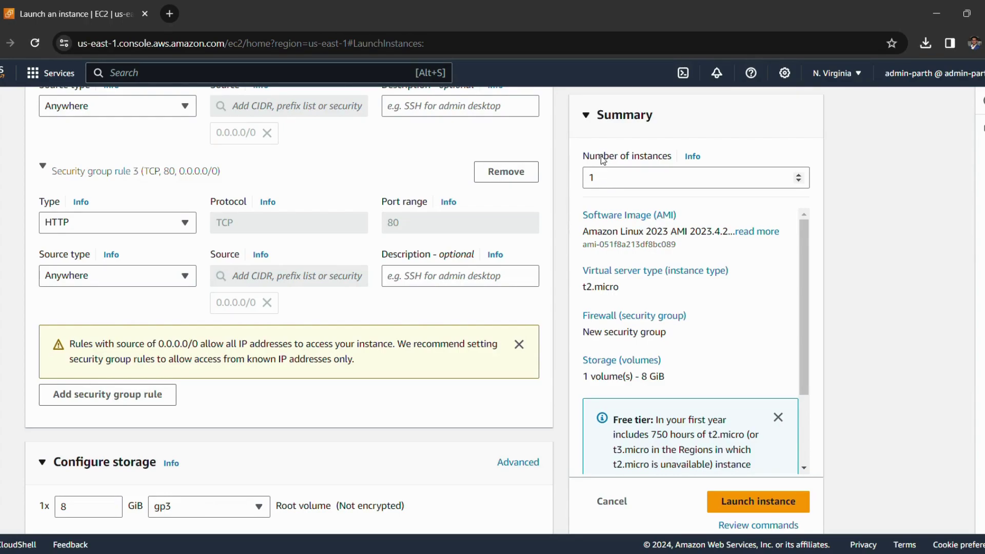
Step: Raise the number of instances to 3 and reset it to 1
click(604, 182)
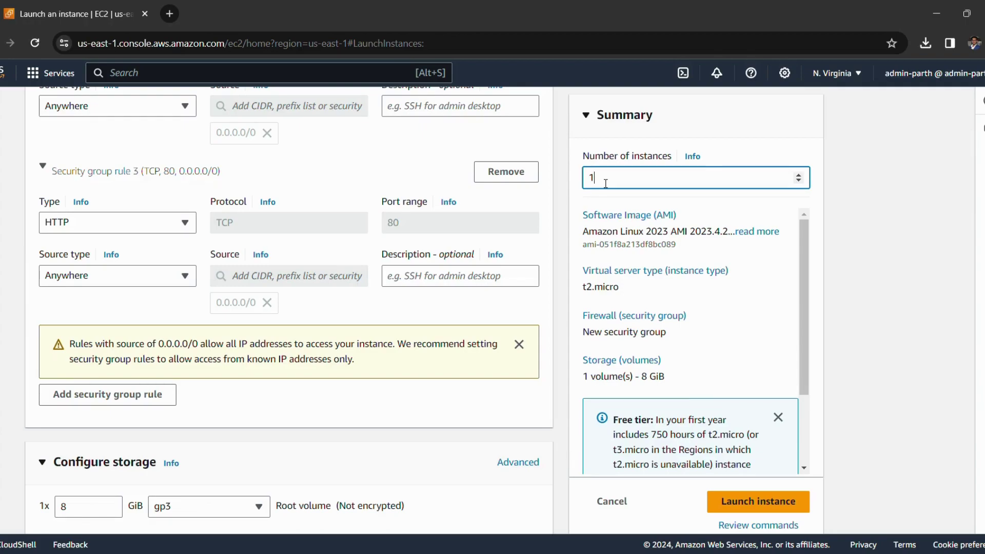
click(798, 175)
click(798, 175)
click(798, 175)
drag(661, 176, 570, 185)
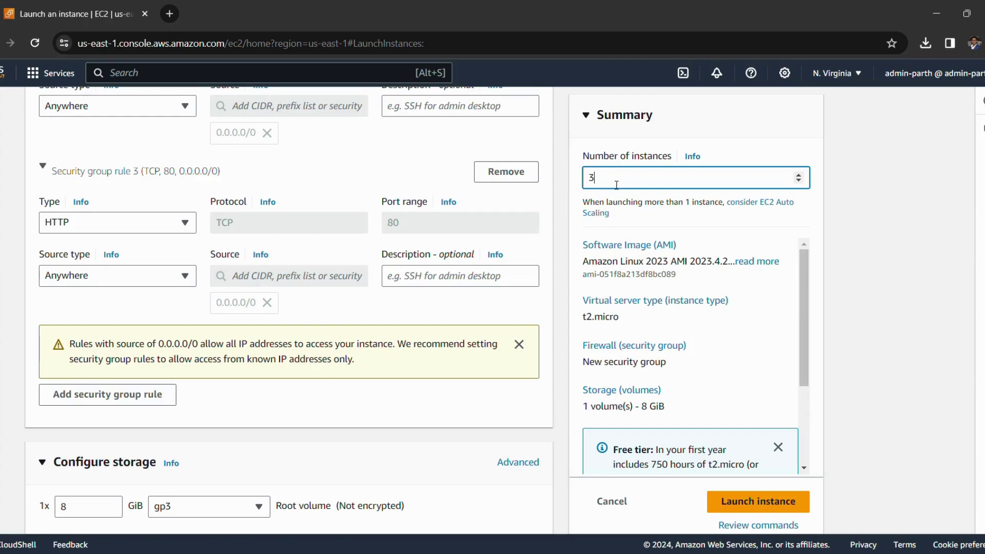
key(BackSpace)
text(1)
click(663, 199)
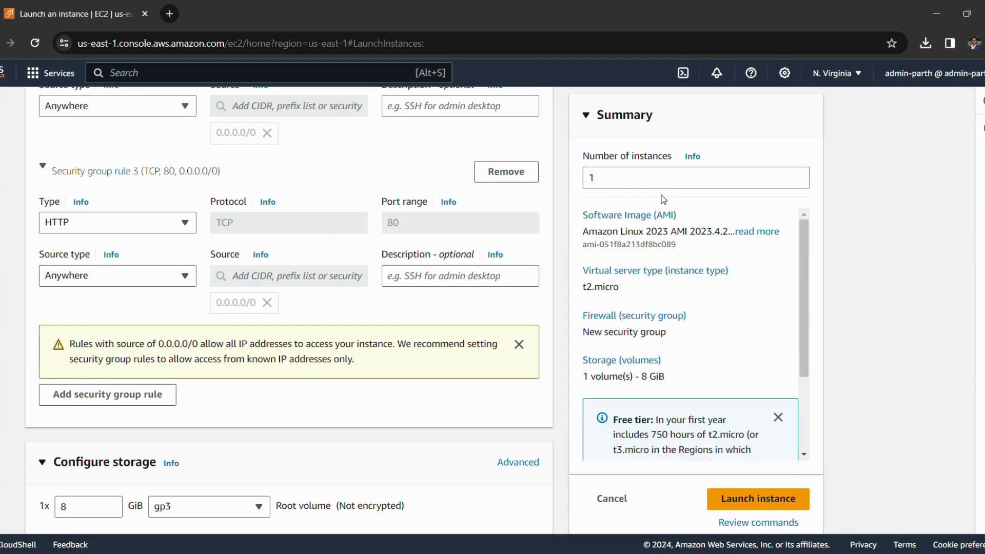
Step: Check the storage and free tier details in the launch summary and launch the instance
scroll(644, 332, down, 1)
scroll(636, 307, up, 1)
scroll(680, 368, down, 1)
scroll(681, 368, down, 4)
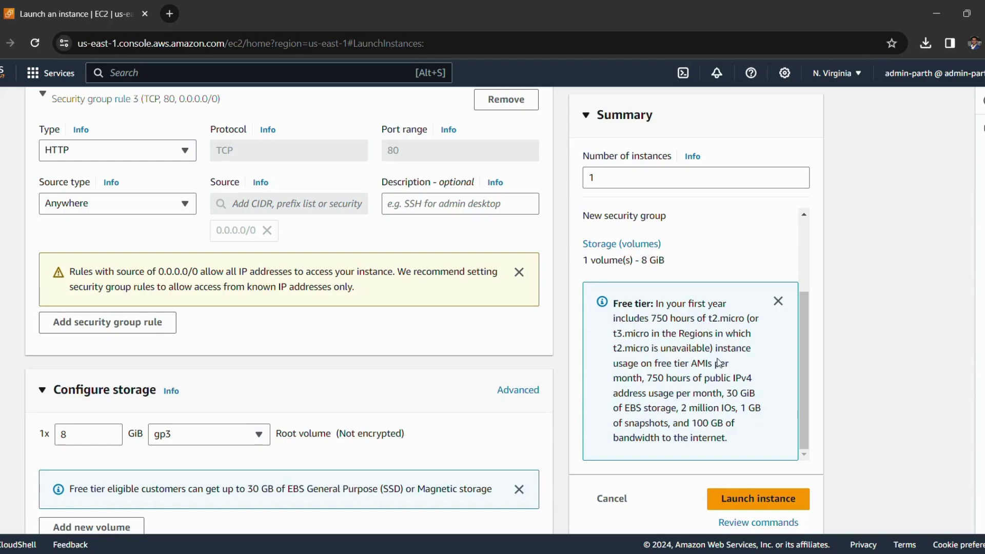
scroll(722, 382, down, 1)
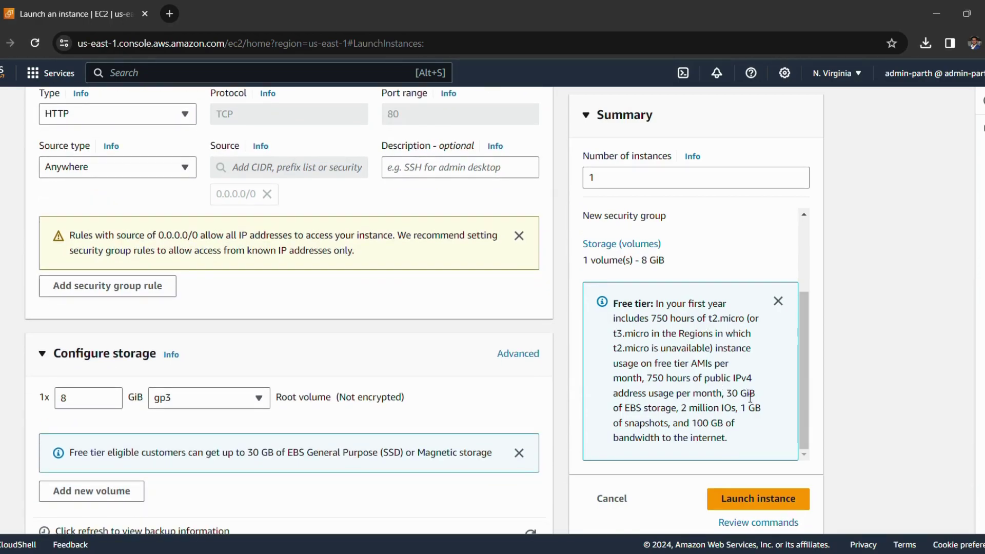
click(756, 499)
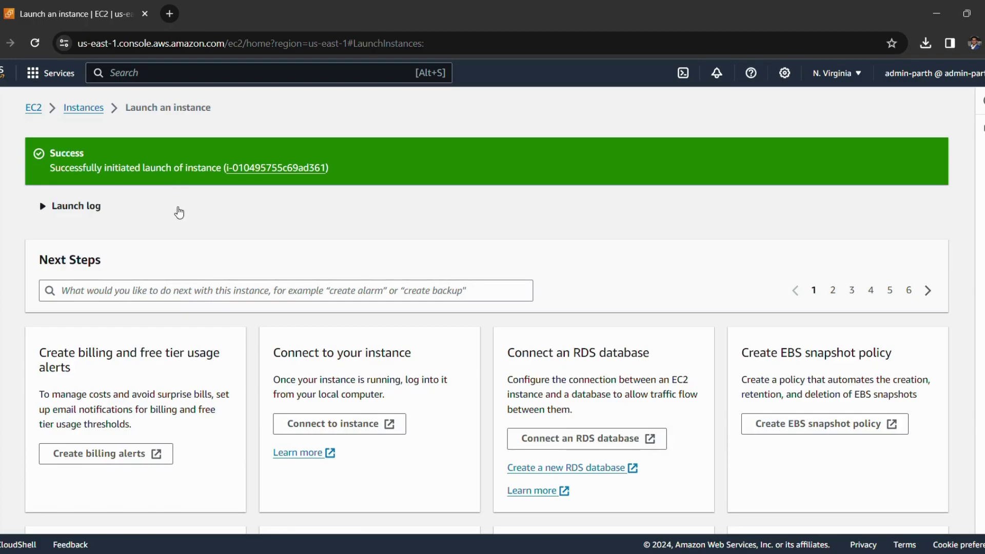
Step: Open the list of all instances from the launch confirmation and refresh the status of MyServer
scroll(180, 212, down, 2)
scroll(181, 212, down, 3)
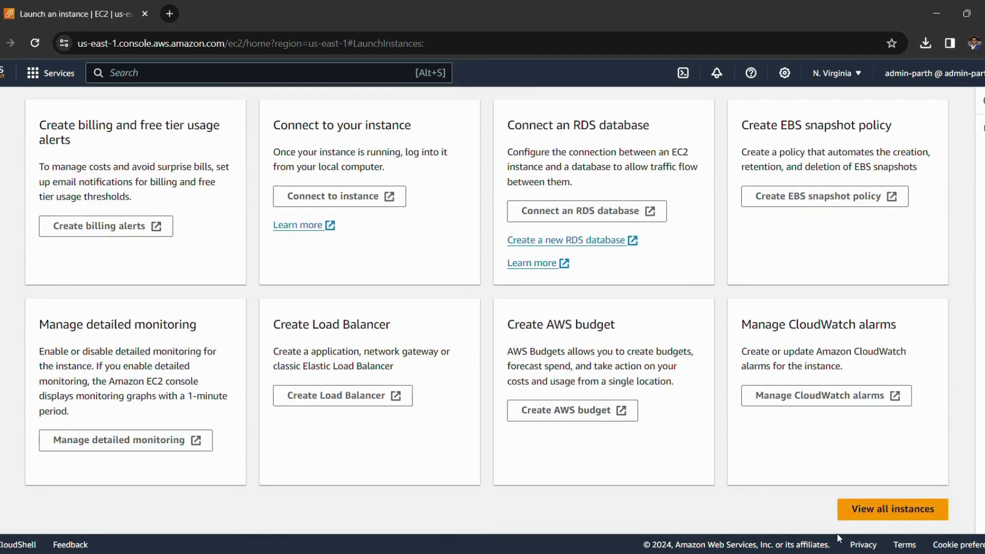
click(872, 515)
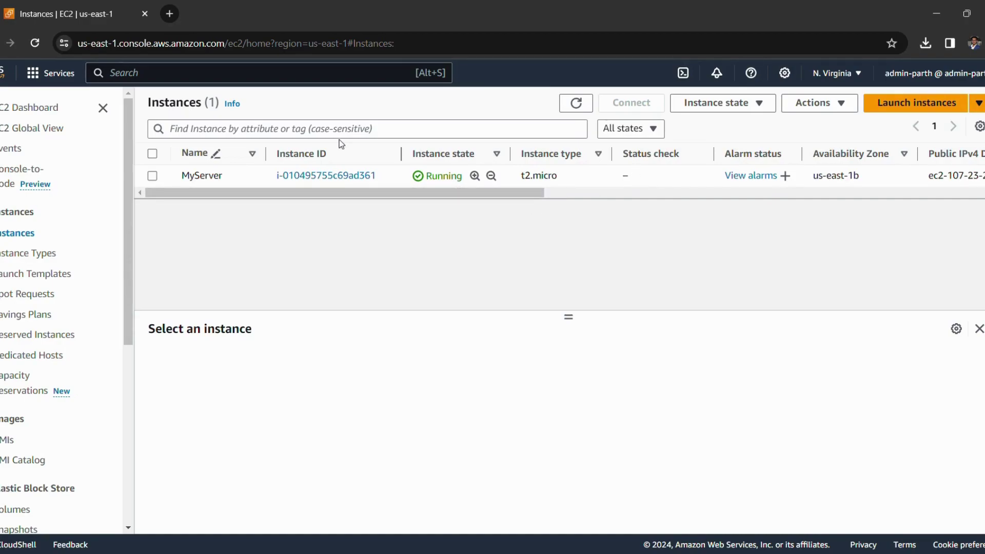
click(576, 103)
click(580, 99)
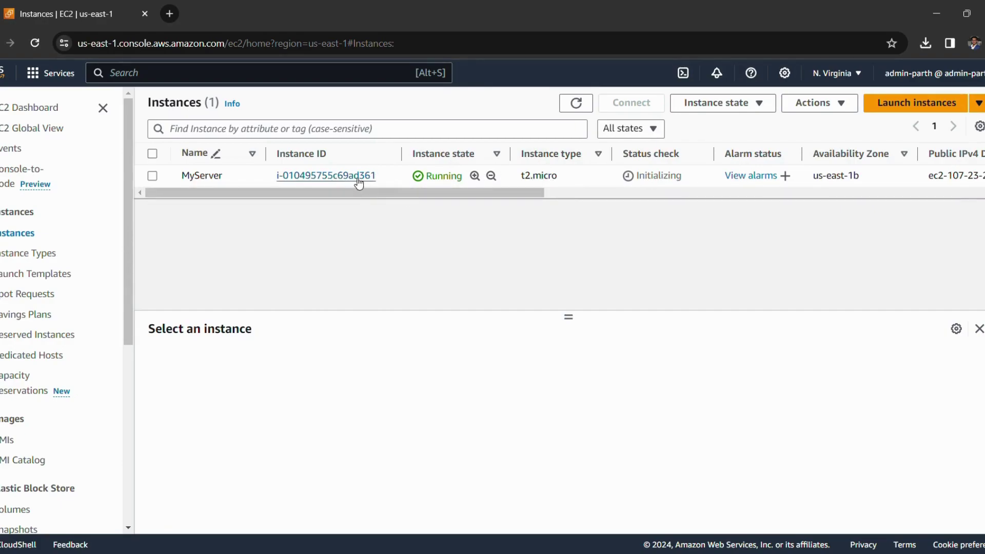
Step: Review MyServer's columns in the instance list, including availability zone, public IPv4 address, monitoring, security group, key name, launch time and platform
scroll(562, 169, right, 3)
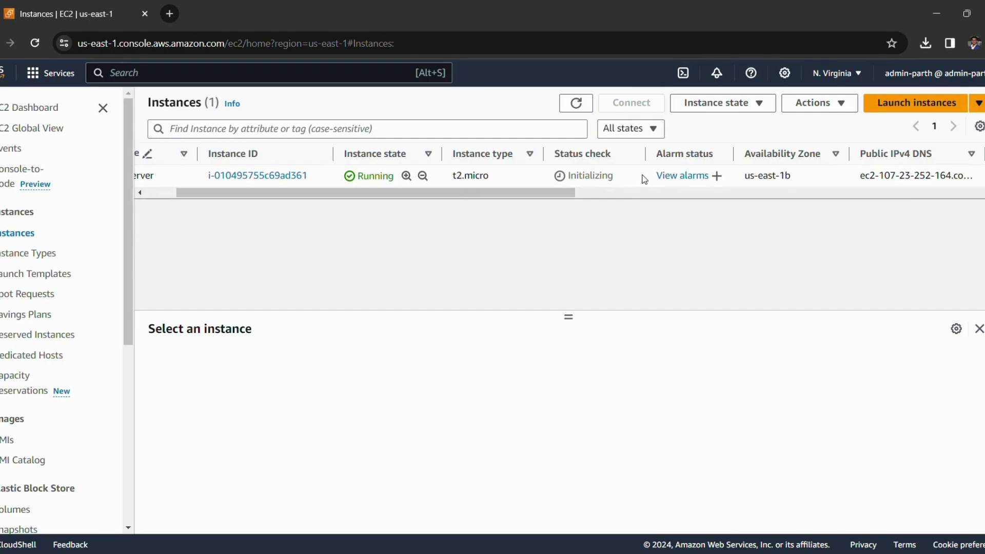
scroll(744, 178, right, 1)
scroll(745, 180, right, 3)
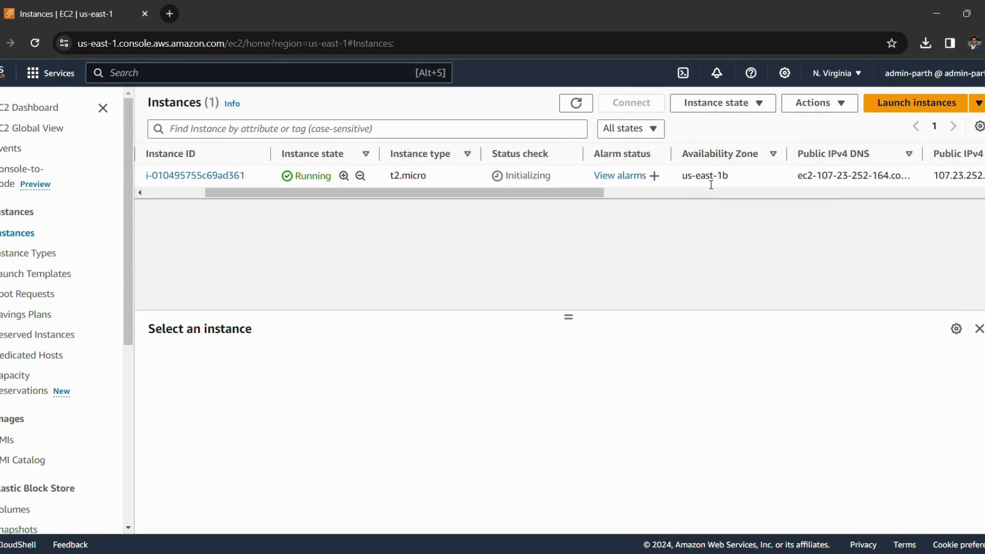
scroll(792, 171, right, 4)
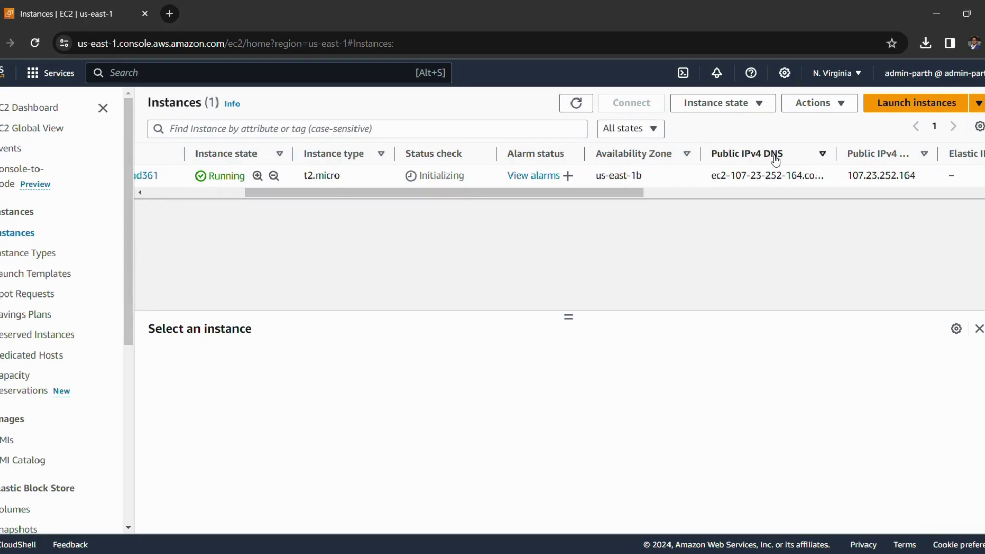
scroll(815, 183, right, 3)
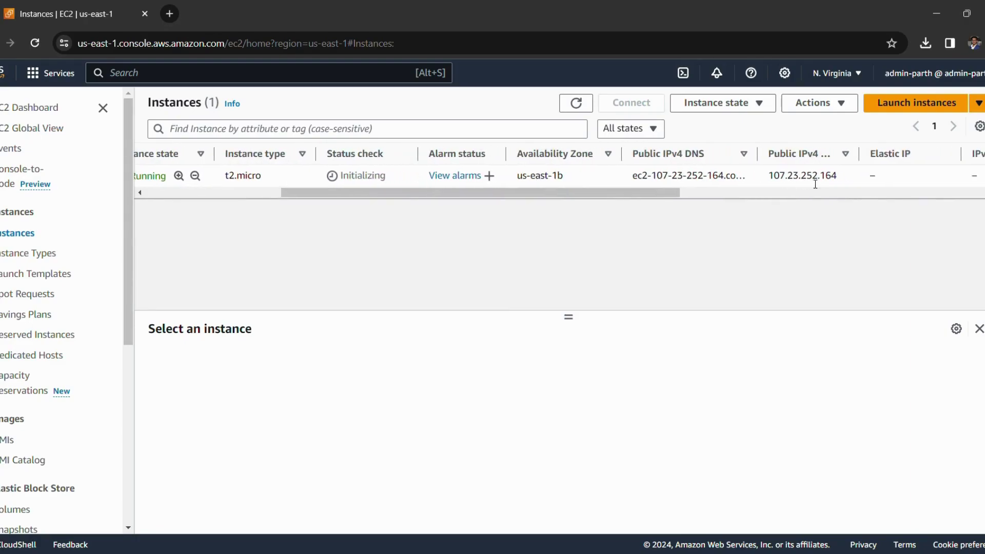
scroll(815, 183, right, 7)
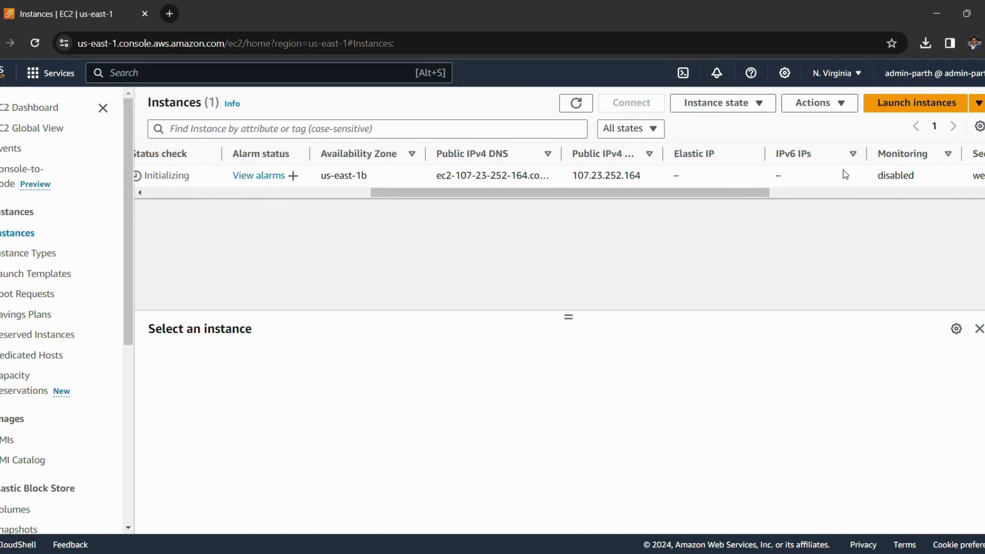
scroll(844, 175, right, 3)
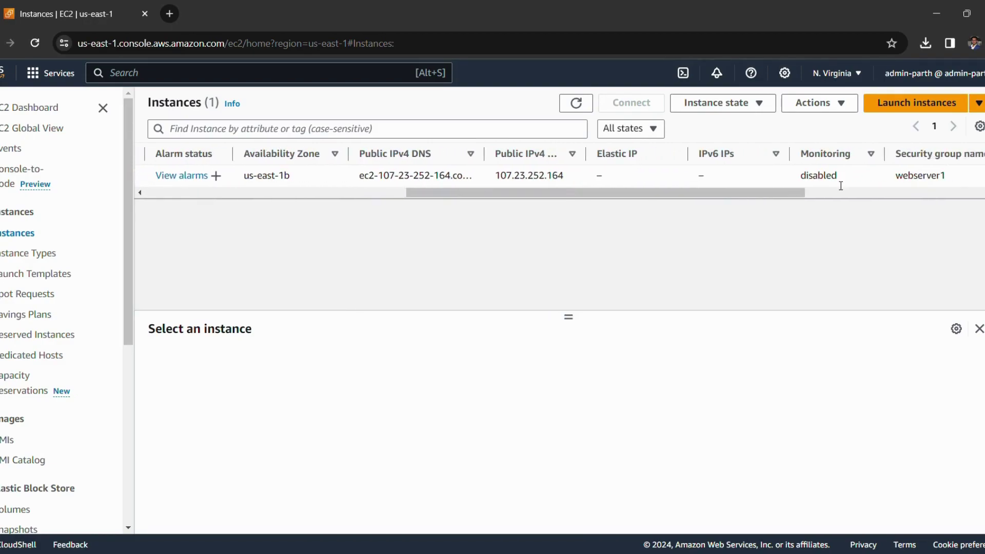
scroll(841, 184, right, 5)
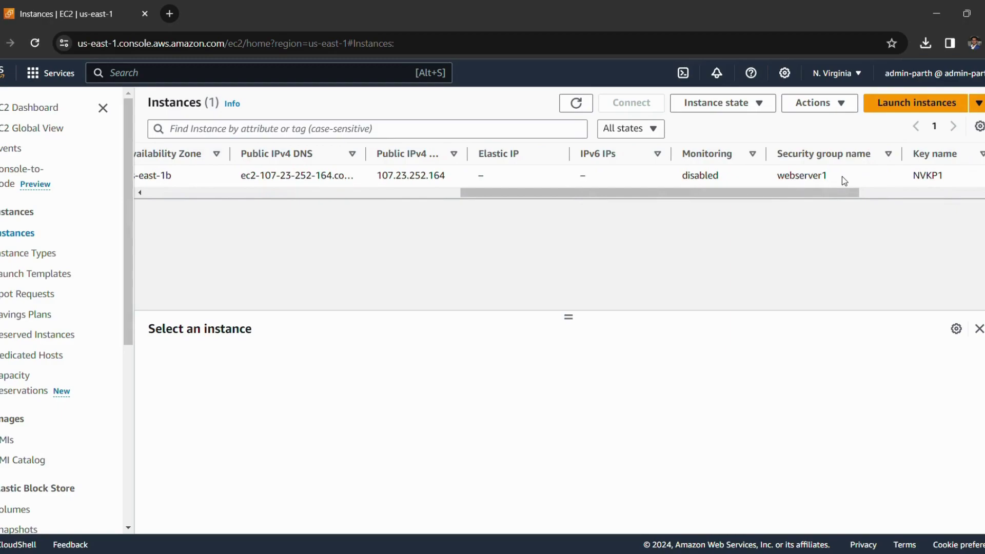
scroll(852, 177, right, 4)
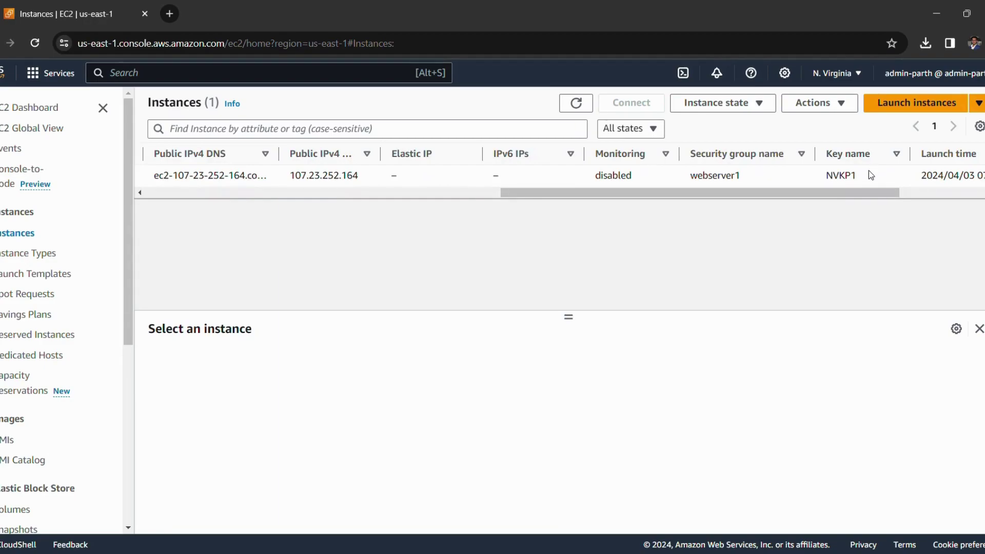
scroll(871, 175, right, 3)
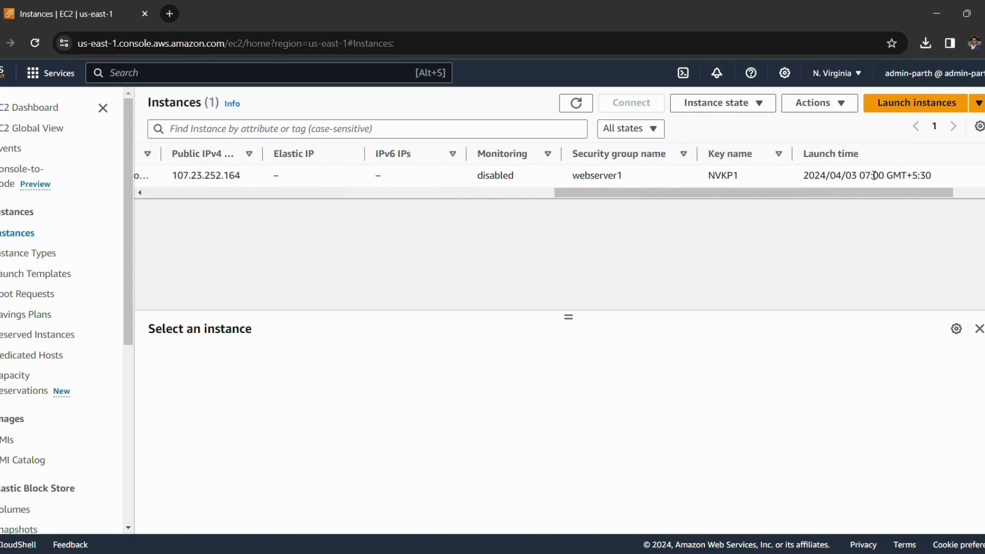
scroll(873, 175, right, 2)
drag(755, 179, 896, 173)
scroll(896, 173, right, 1)
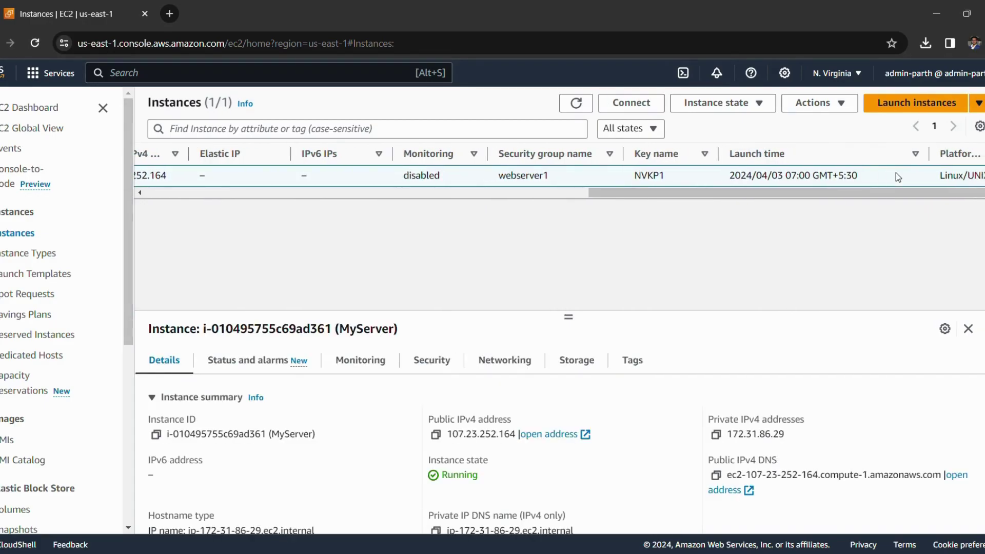
scroll(895, 177, right, 1)
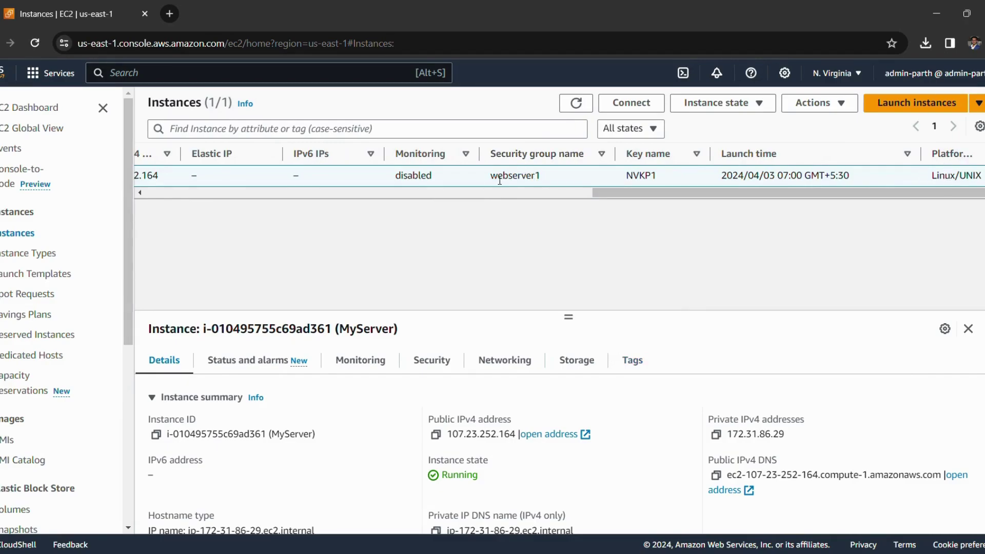
Step: Select the MyServer instance and review its instance summary and instance details
scroll(500, 180, left, 10)
click(151, 176)
click(151, 176)
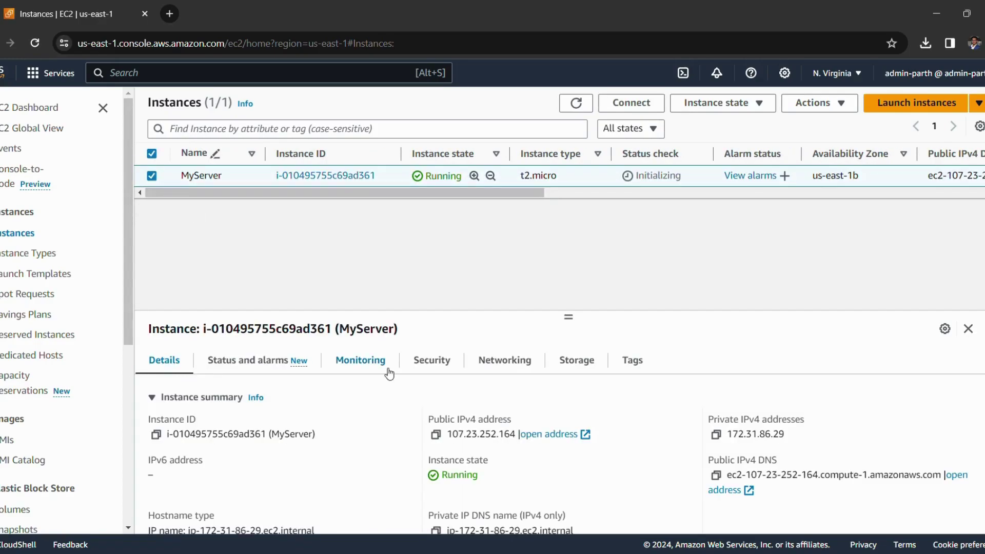
scroll(433, 355, down, 1)
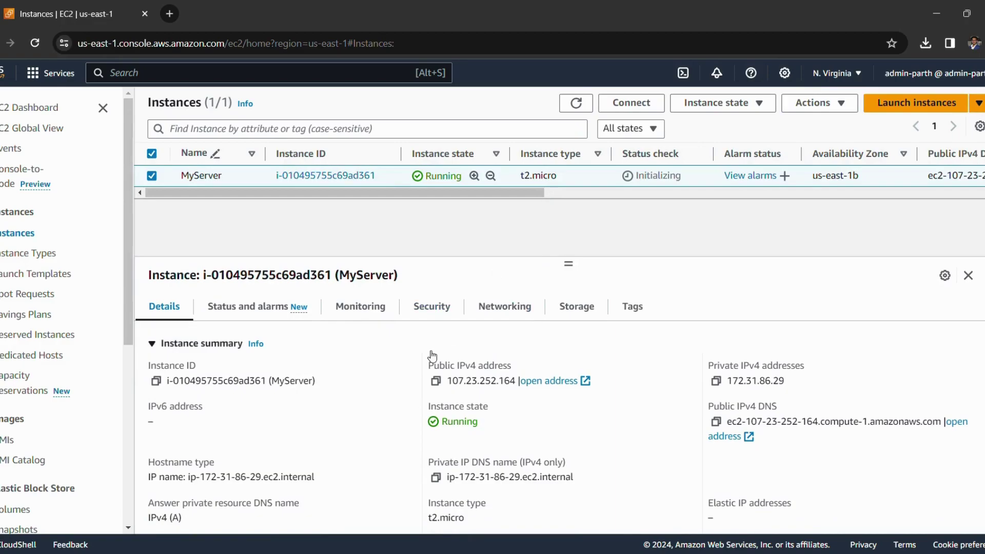
scroll(330, 414, down, 1)
scroll(330, 414, down, 4)
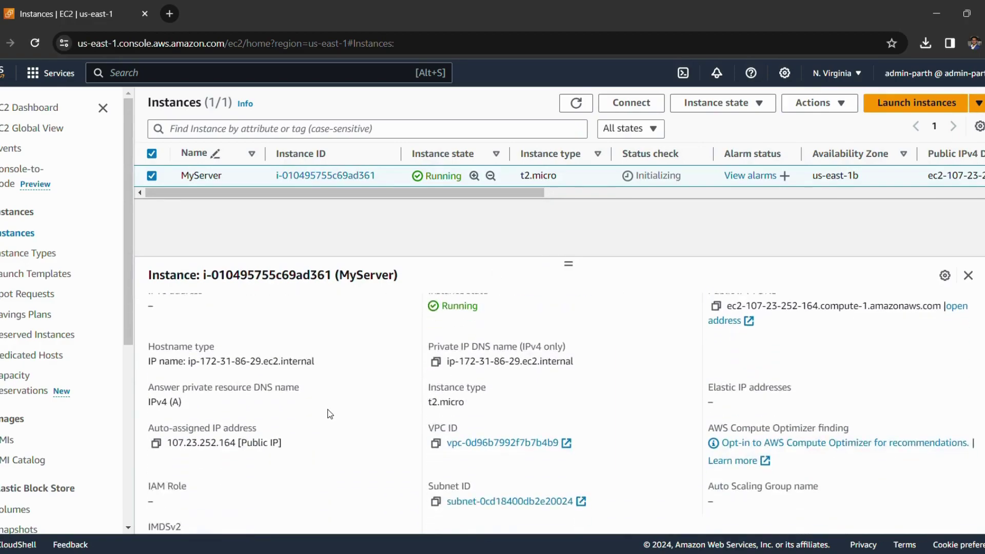
scroll(330, 414, down, 2)
scroll(330, 414, up, 1)
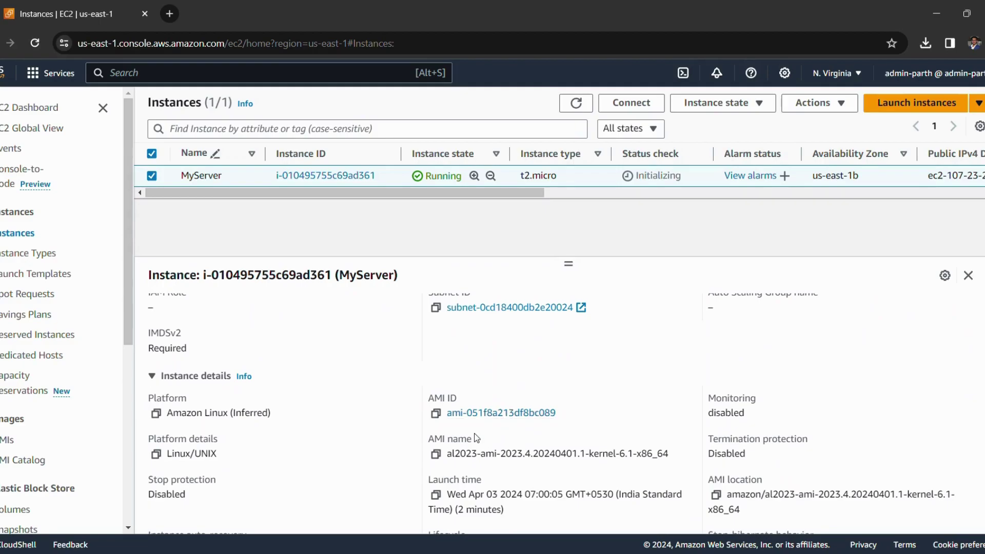
scroll(389, 410, up, 1)
scroll(418, 411, up, 2)
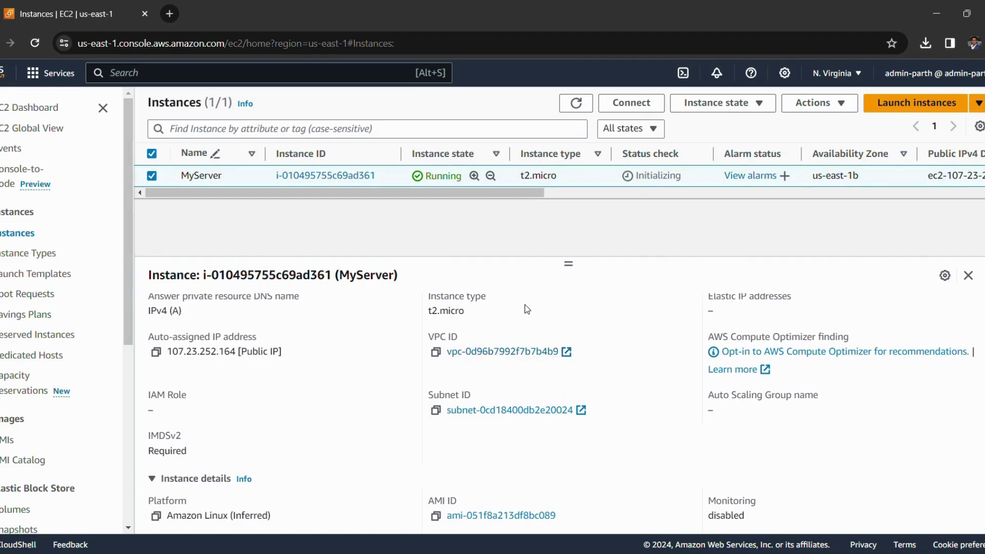
scroll(525, 307, up, 2)
scroll(525, 305, up, 4)
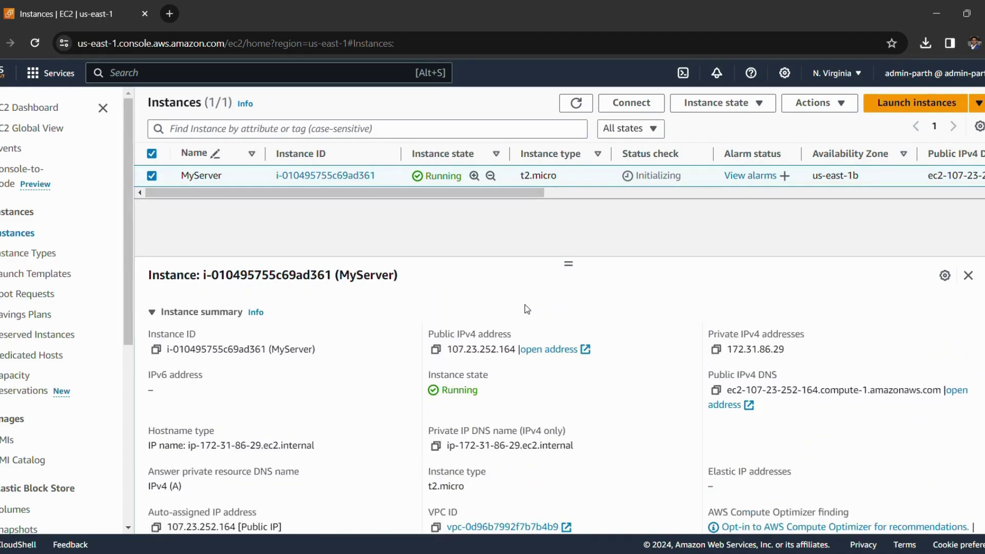
Step: Check the system and instance status checks and the alarms of MyServer
click(256, 307)
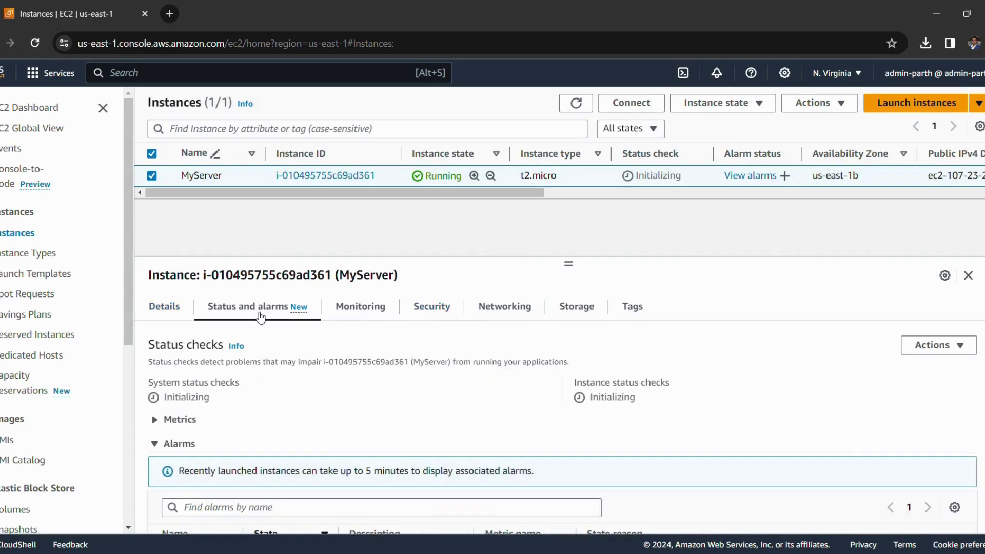
scroll(306, 433, down, 2)
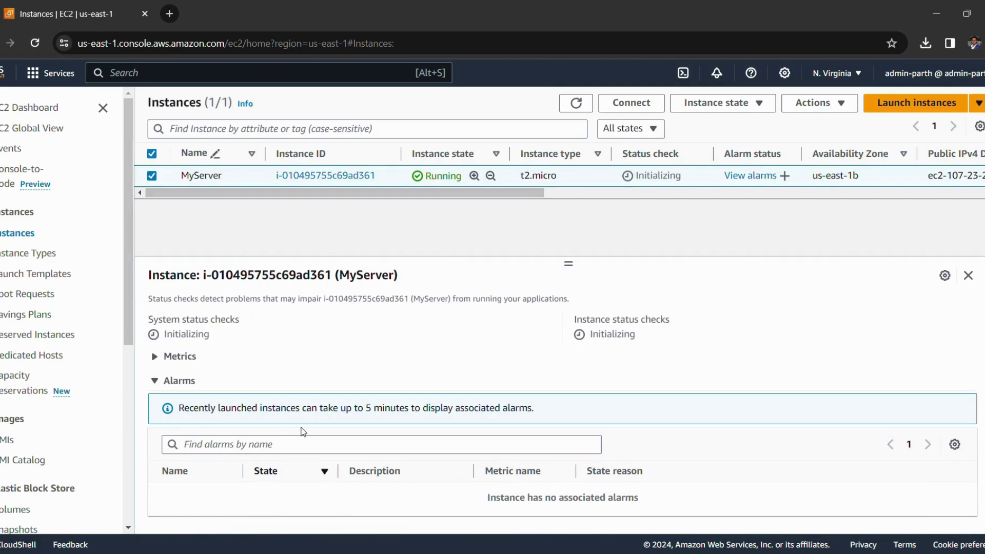
scroll(304, 432, up, 2)
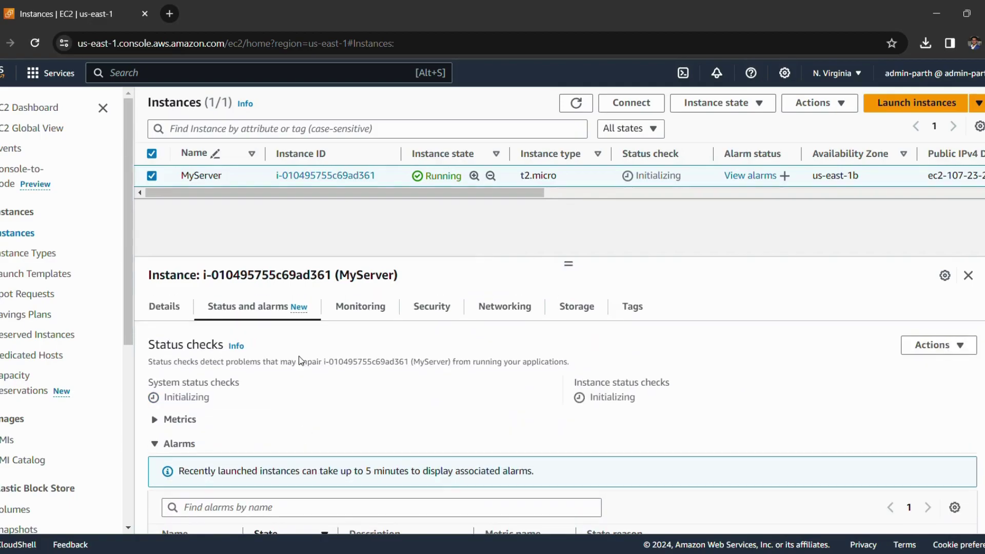
Step: View MyServer's monitoring graphs for CPU utilization, network traffic and CPU credits
click(357, 312)
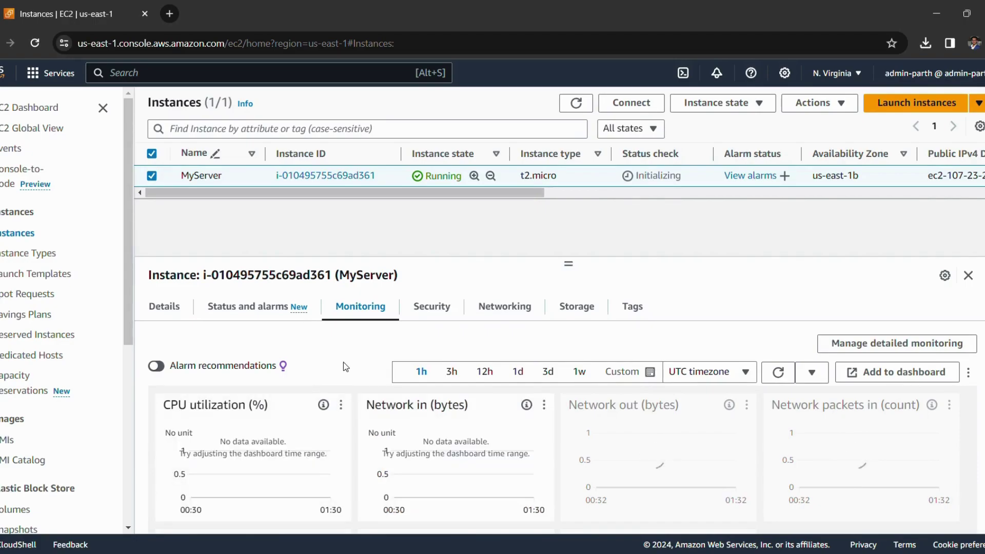
scroll(343, 368, down, 1)
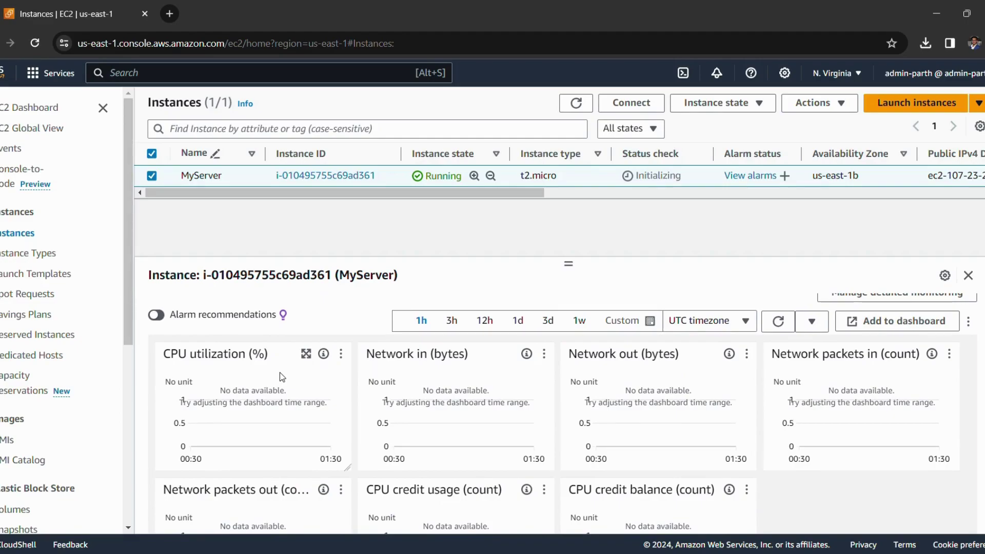
scroll(341, 417, down, 2)
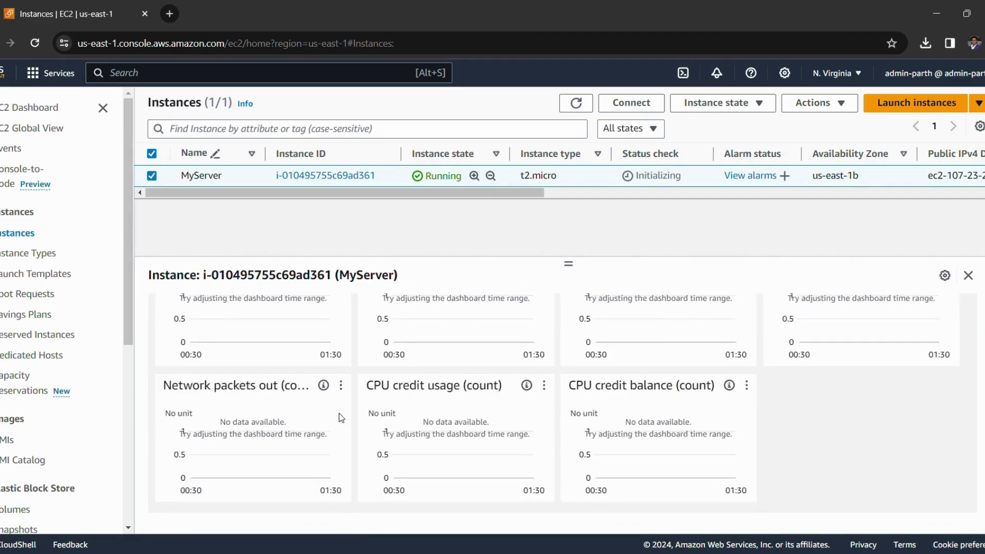
scroll(341, 417, up, 2)
Step: Review MyServer's security details with the inbound and outbound rules of the webserver1 security group
click(439, 304)
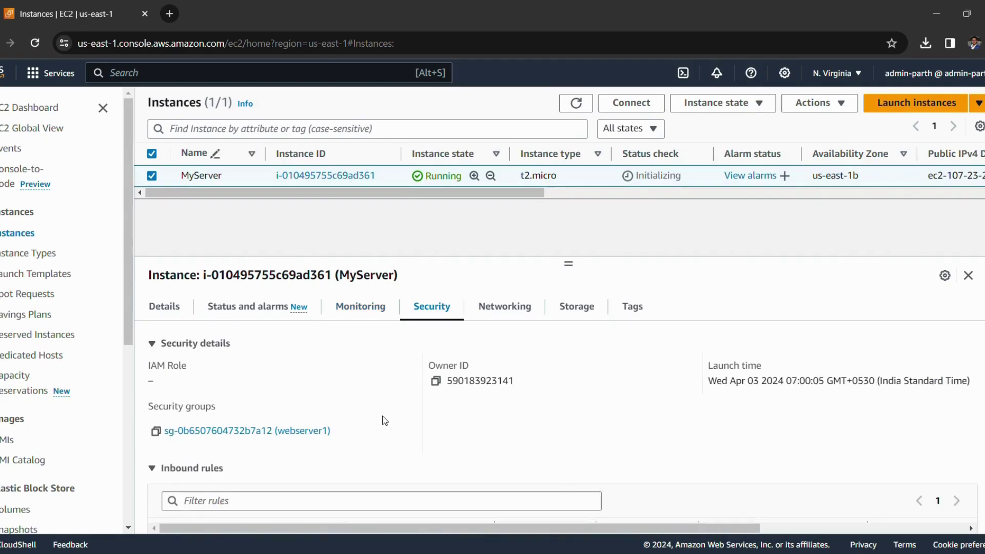
scroll(384, 421, down, 1)
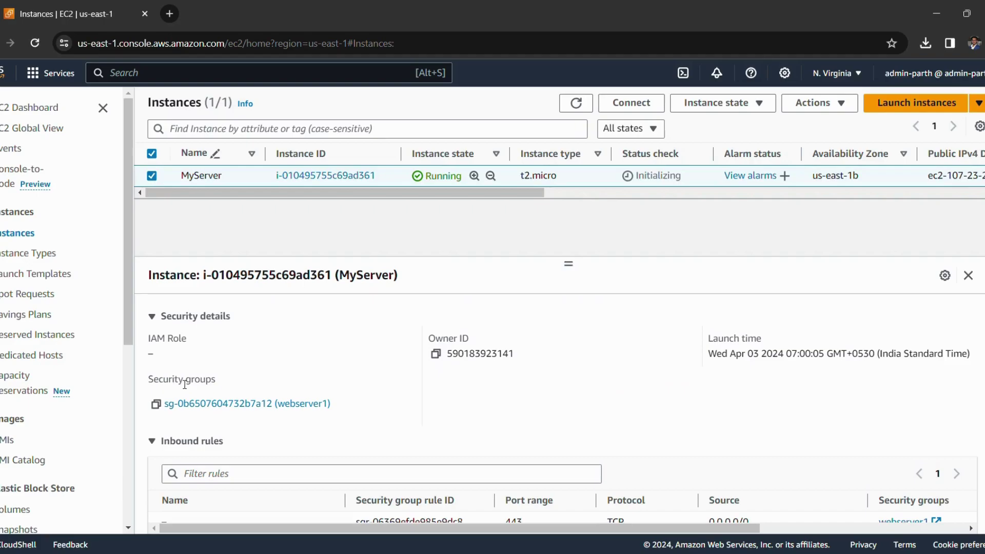
scroll(332, 354, down, 2)
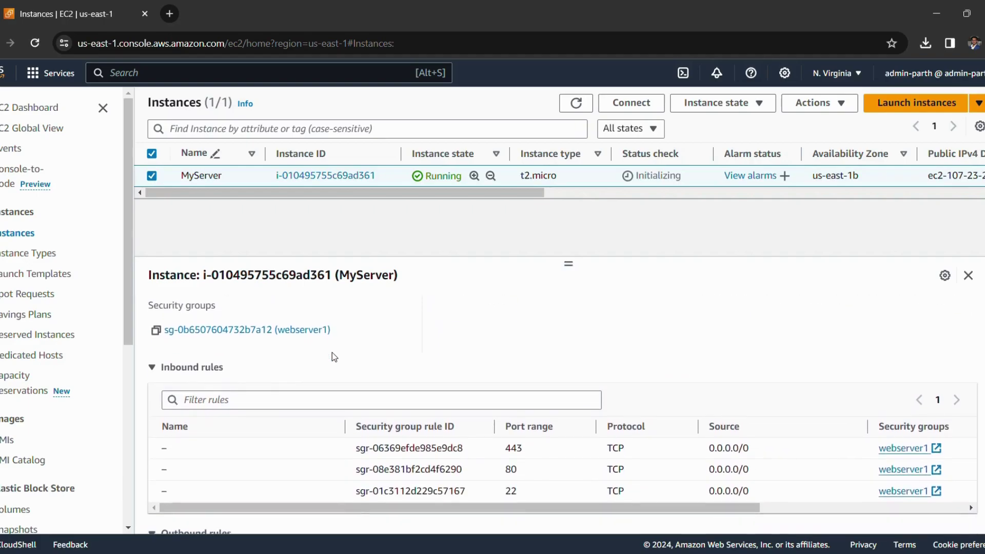
scroll(333, 356, down, 1)
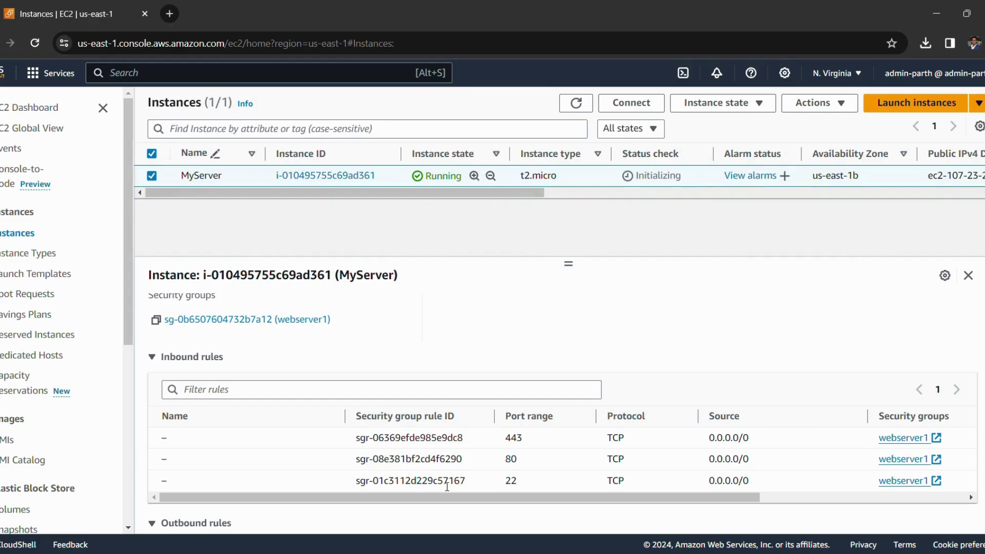
scroll(477, 467, down, 2)
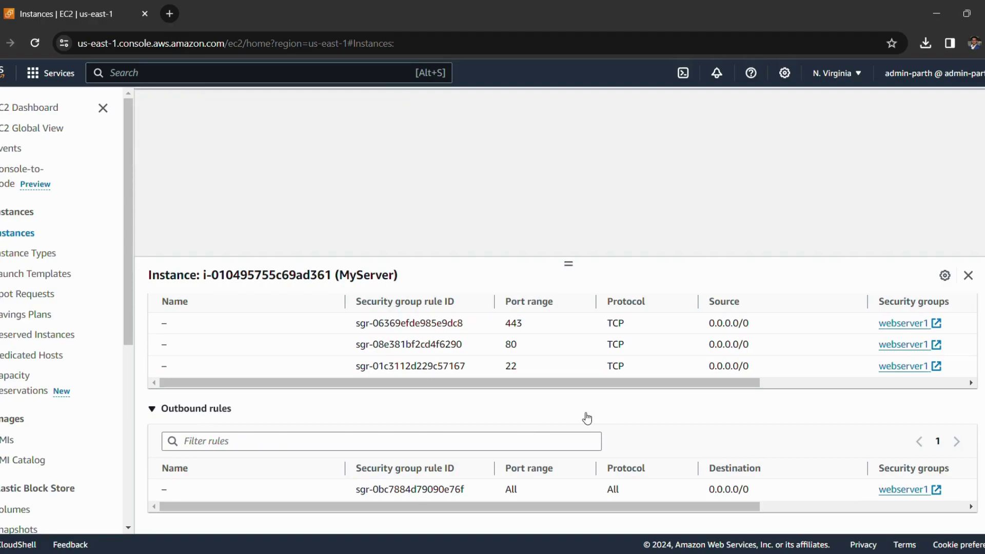
scroll(602, 415, up, 5)
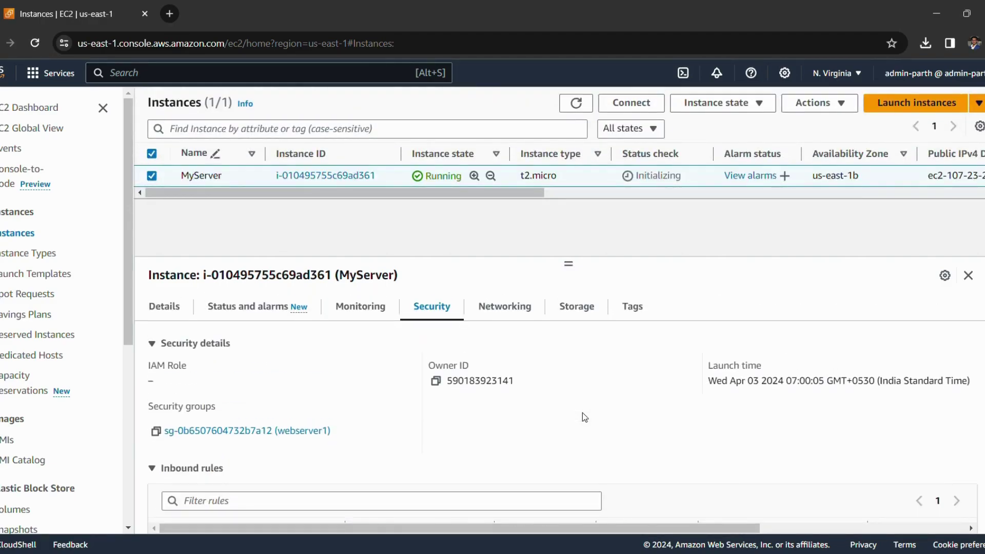
Step: Review MyServer's networking details, including its IP addresses, subnet, availability zone, network interfaces and Elastic IP addresses
click(501, 315)
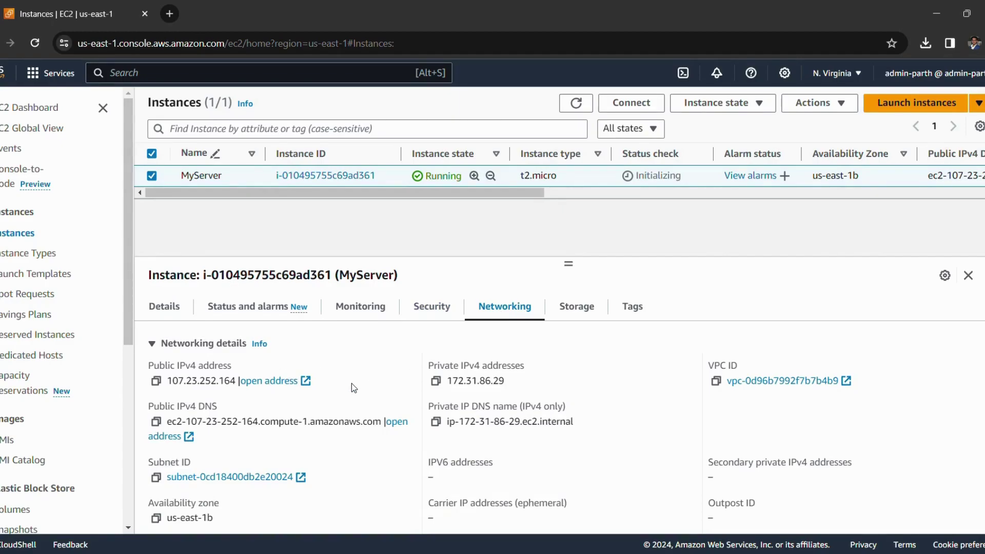
scroll(352, 384, down, 2)
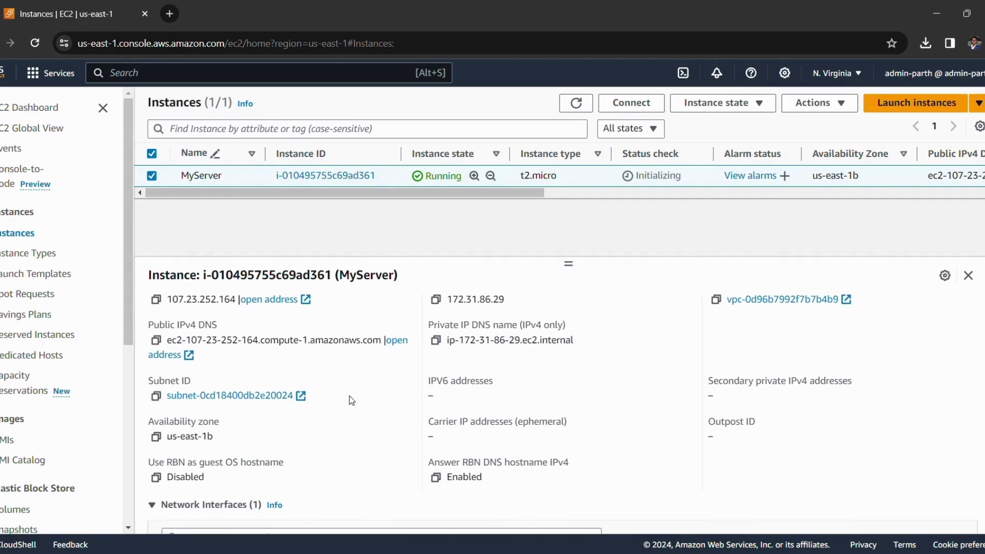
scroll(351, 401, down, 1)
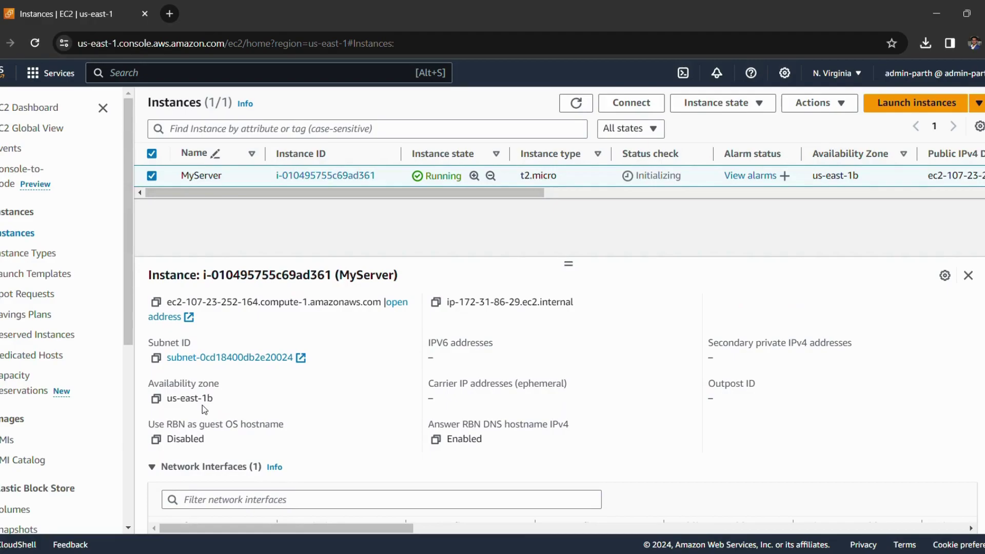
scroll(322, 404, down, 2)
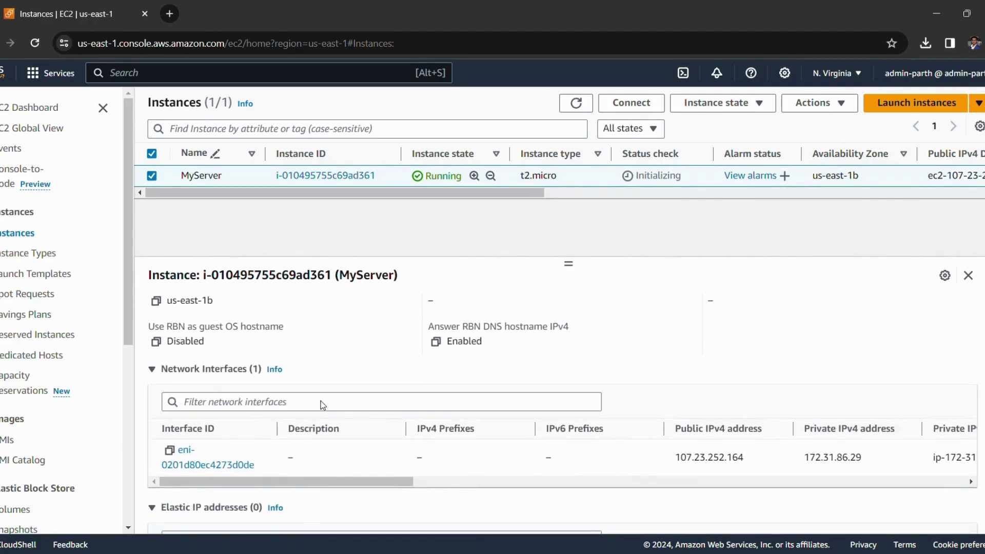
scroll(323, 405, down, 2)
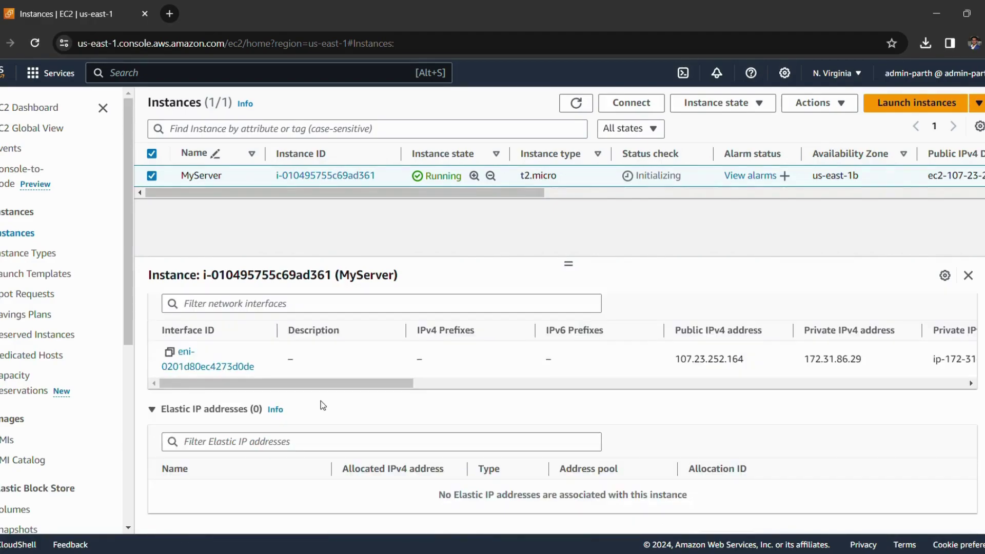
scroll(325, 405, up, 4)
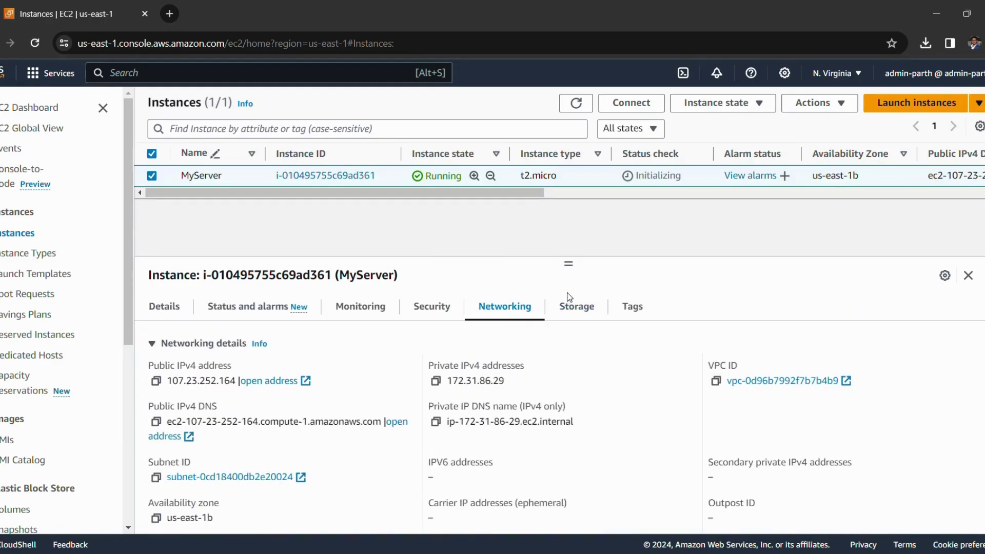
Step: Review MyServer's storage details with the root device, block devices and root volume replacement tasks
click(565, 314)
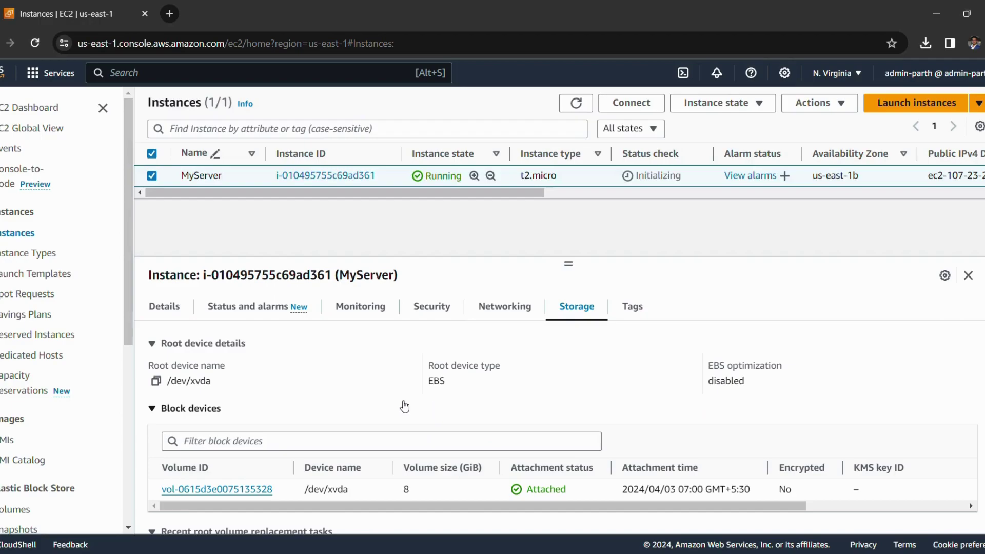
scroll(402, 405, down, 2)
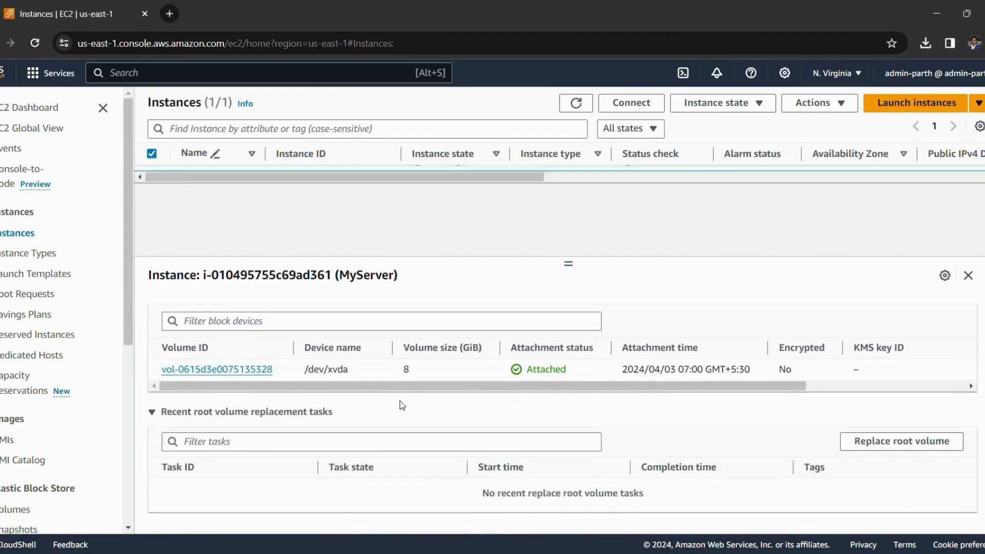
scroll(403, 406, up, 2)
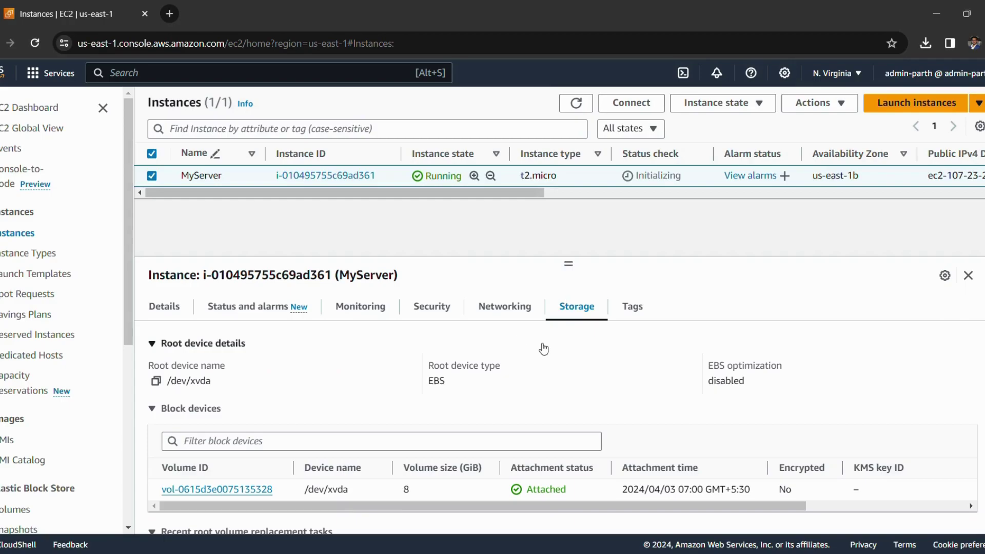
Step: View MyServer's tags and examine the key and value of its Name tag
click(629, 310)
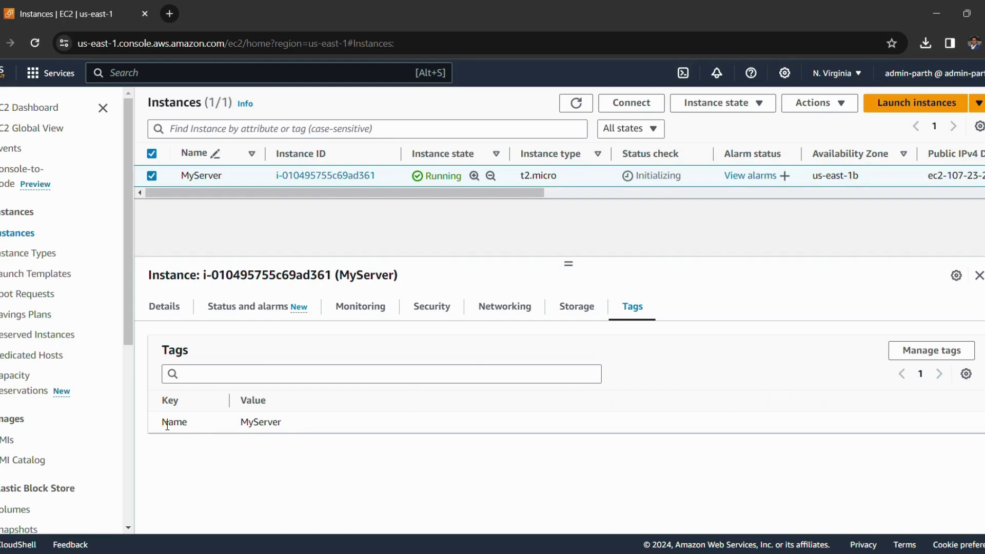
drag(167, 425, 183, 426)
drag(239, 426, 286, 427)
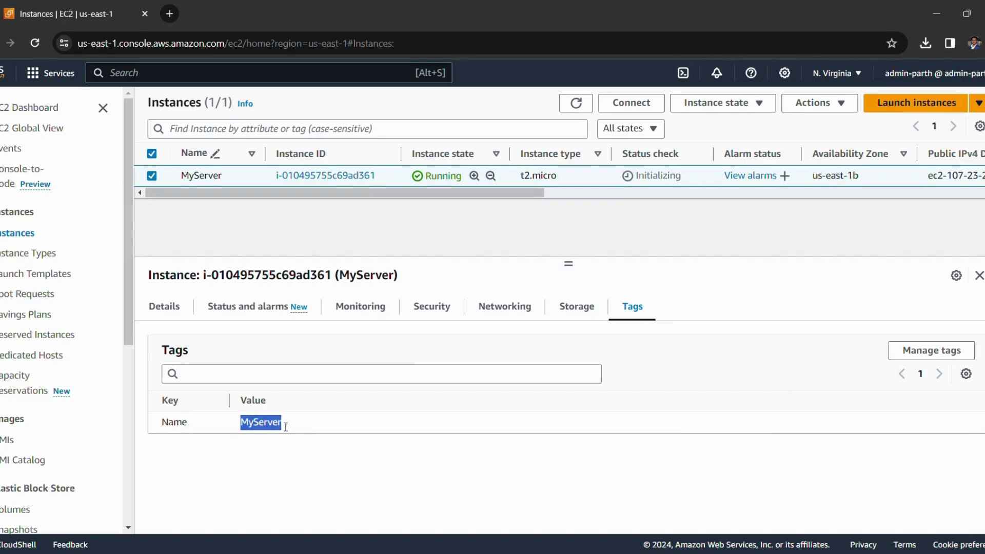
click(294, 427)
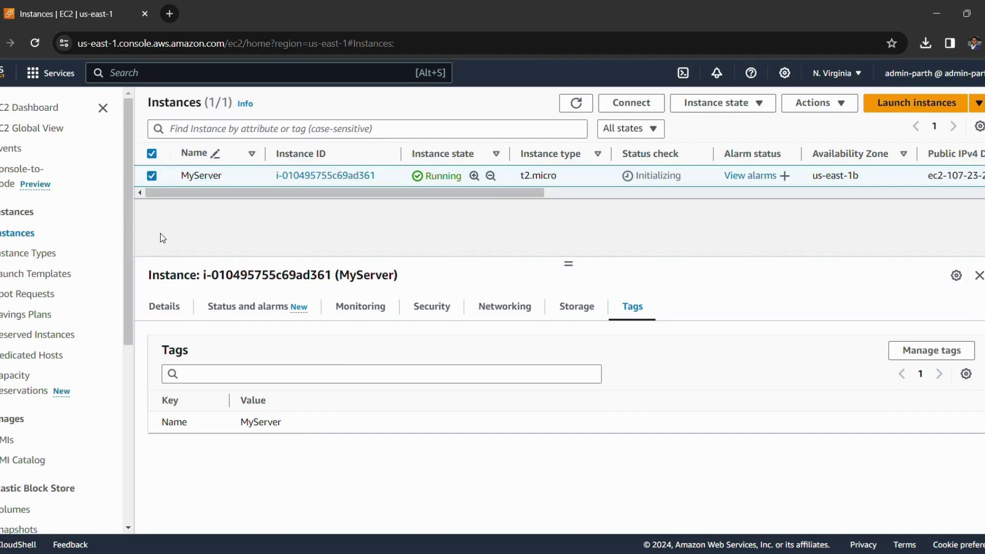
Step: Refresh the instance list to update MyServer's status check and close its details pane
click(574, 109)
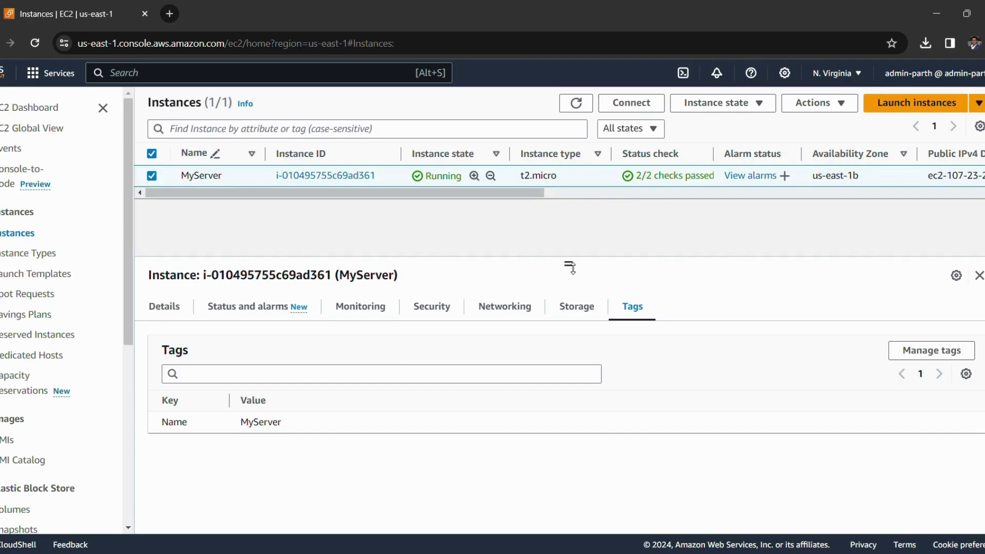
click(979, 276)
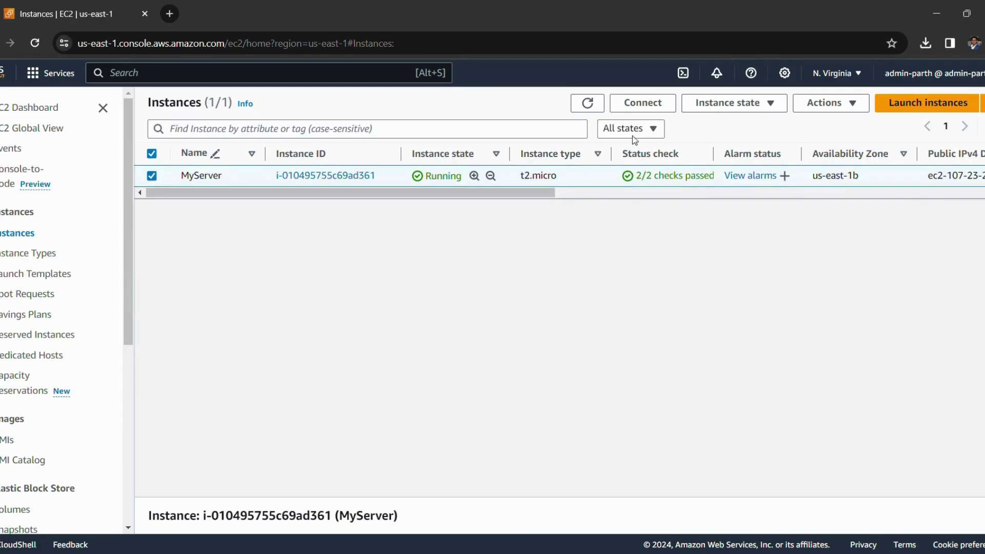
Step: Look over the instance state options and the other actions available for MyServer
click(750, 112)
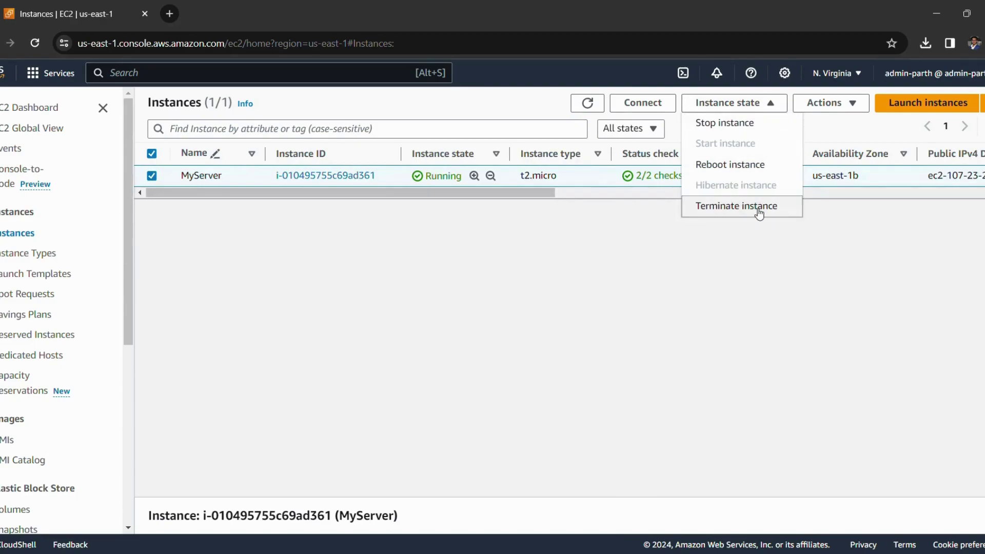
click(818, 138)
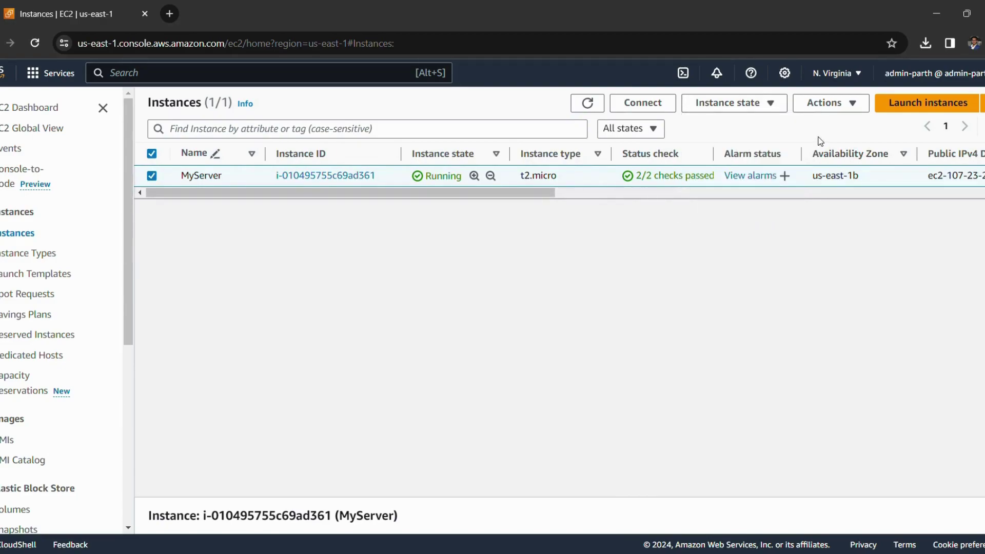
click(867, 105)
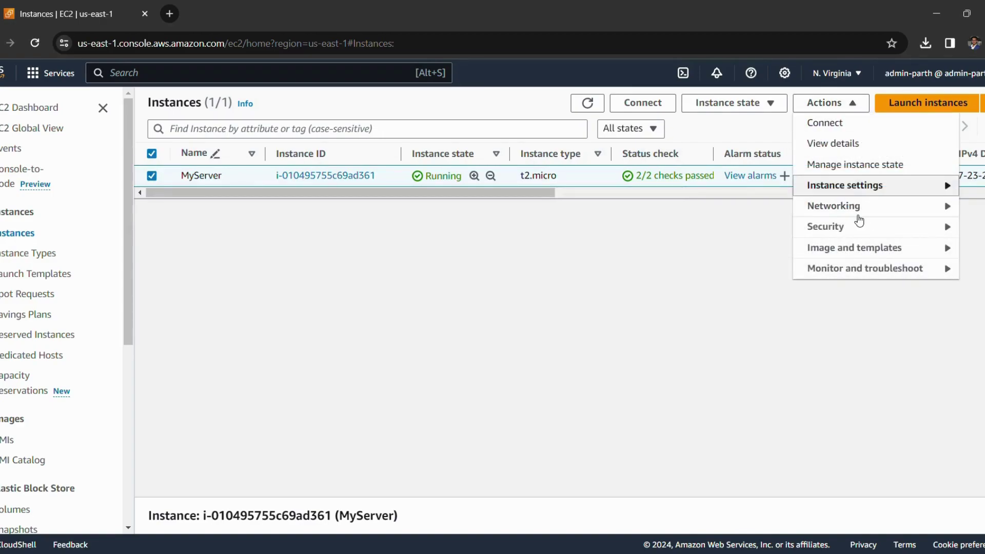
click(713, 259)
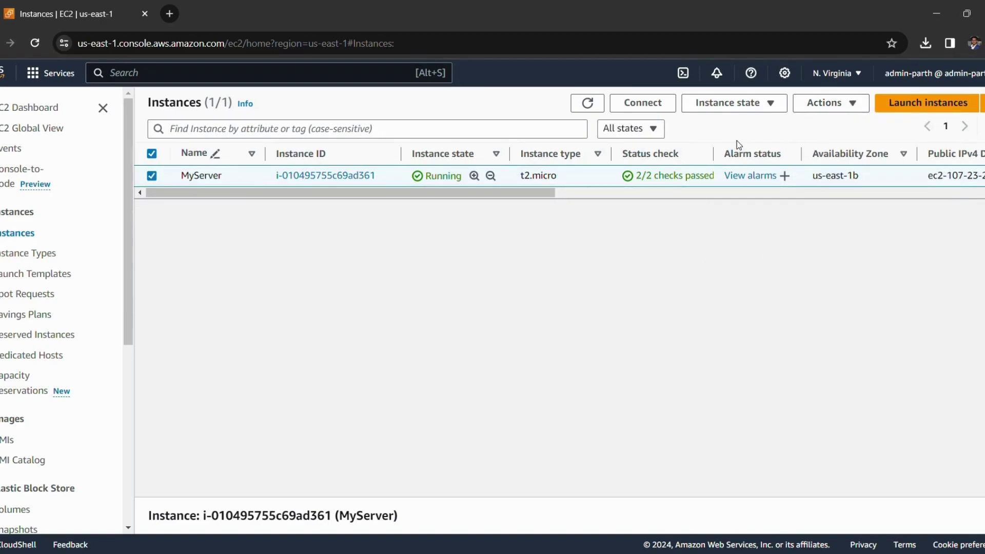
Step: Connect to MyServer through EC2 Instance Connect with its public IP address and the username ec2-user
click(655, 104)
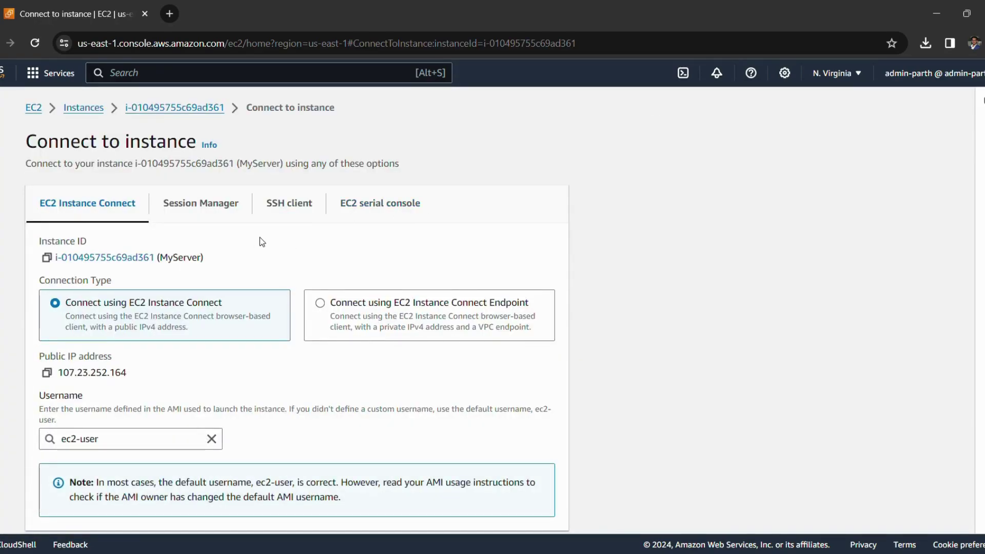
scroll(237, 252, down, 1)
scroll(238, 251, down, 1)
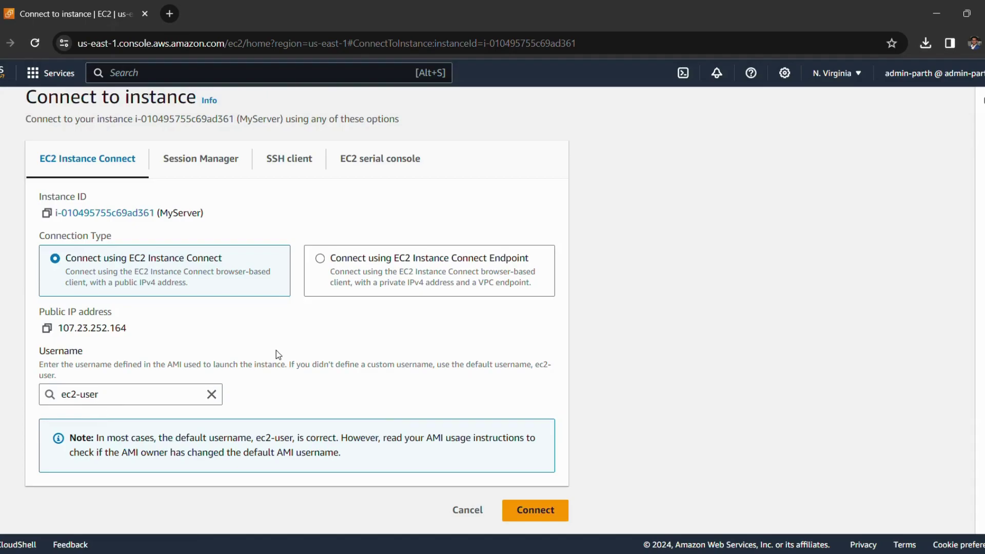
click(530, 518)
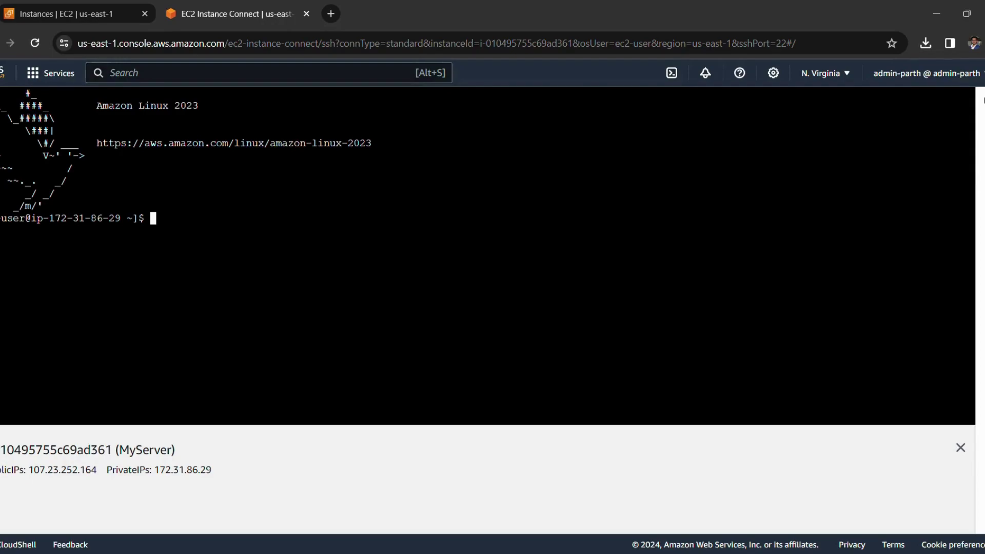
Step: Check which user is logged in to the server with the whoami command
drag(1, 218, 25, 218)
click(24, 218)
text(whoami)
key(Return)
double_click(9, 231)
key(ctrl+c)
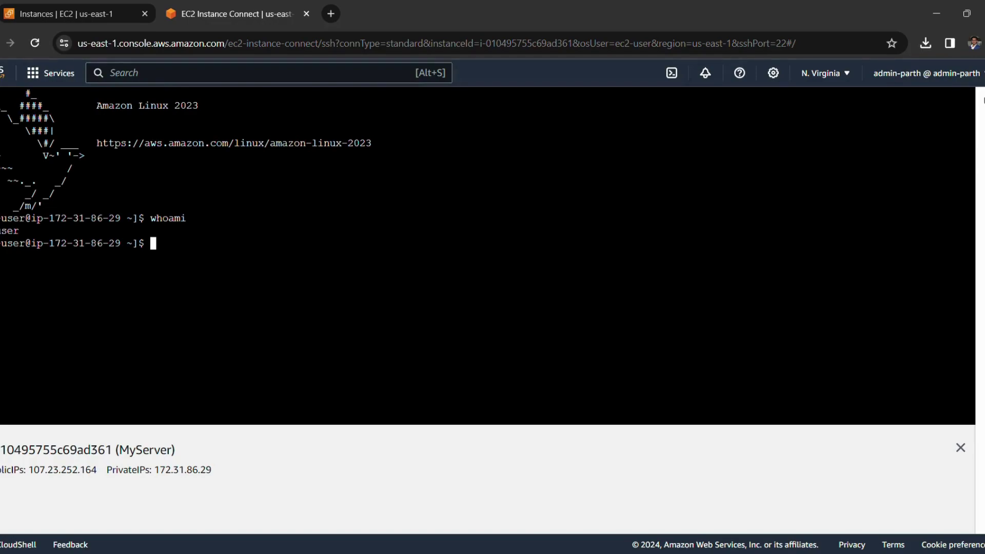
Step: Create a directory named docs in the home directory, listing the directory contents before and after with ls
text(ls)
key(Return)
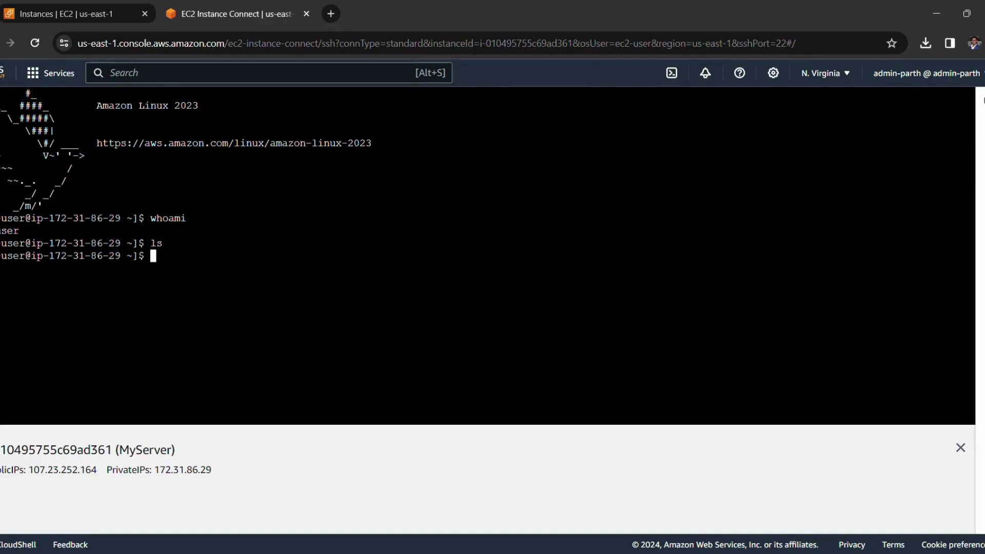
text(mkdir )
text(decs)
key(BackSpace)
key(BackSpace)
key(BackSpace)
text(ocs)
key(Return)
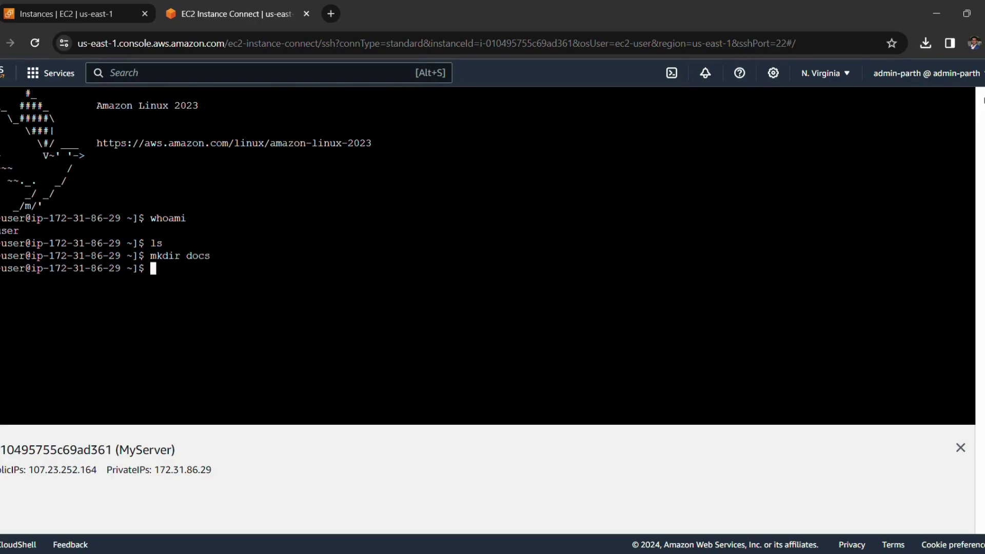
text(ls)
key(Return)
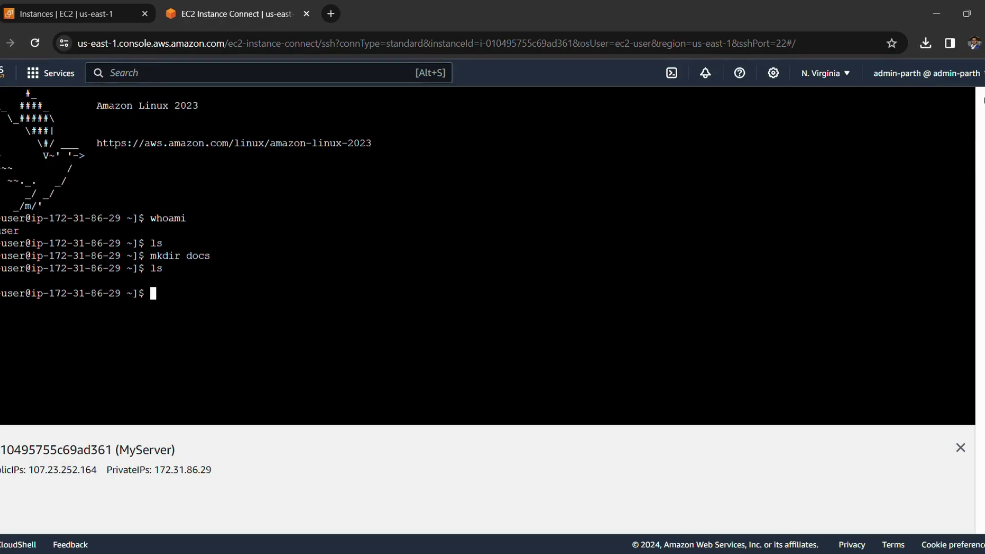
Step: Change into the docs directory and open a new file hello.txt in the nano editor
text(cd docs)
key(Return)
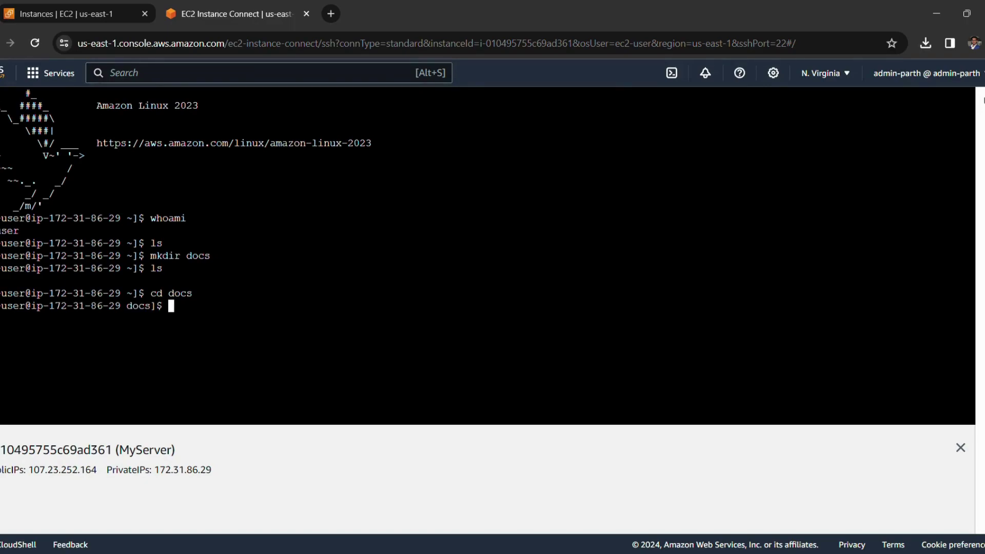
text(nano hello.txt)
key(Return)
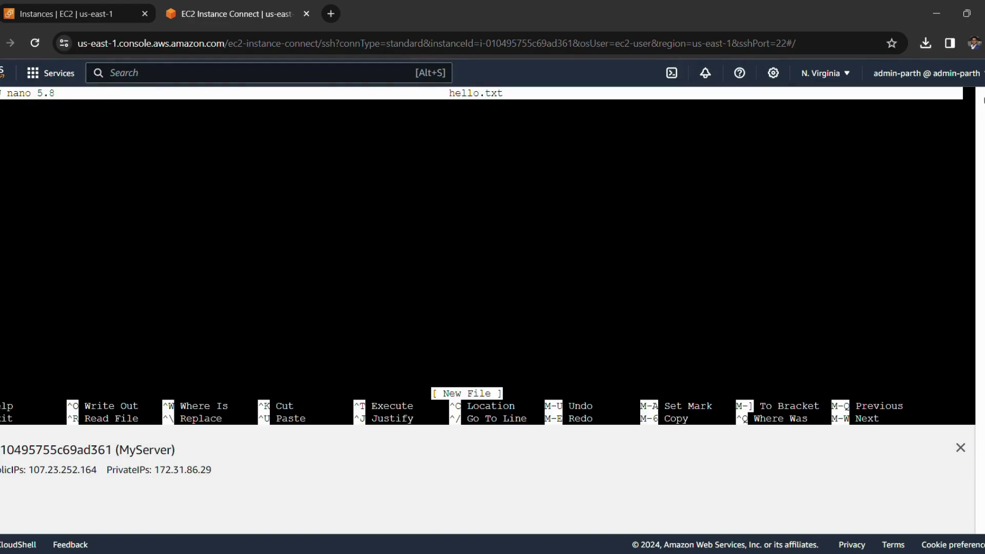
Step: Write "Hello, This is our first EC2 Server!" in hello.txt, then save the file and exit nano
text(H)
text(, This is )
text(our)
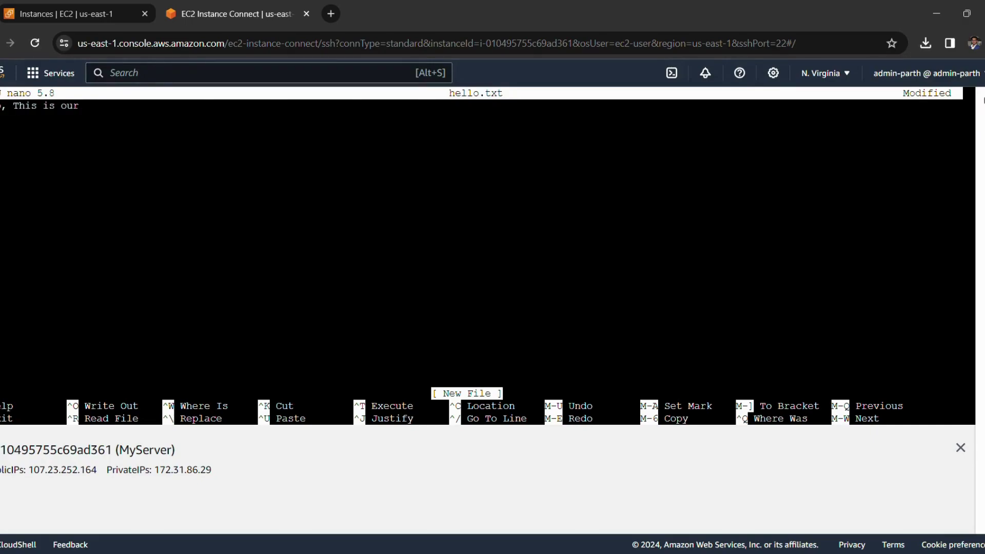
text( five)
key(BackSpace)
key(BackSpace)
key(BackSpace)
text(rst )
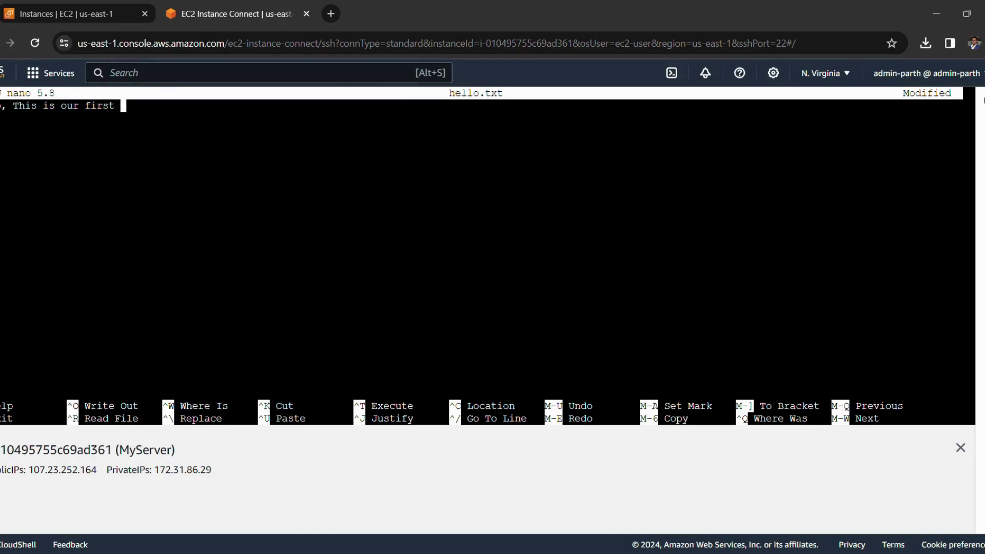
text(EC2 Server!)
key(ctrl+x)
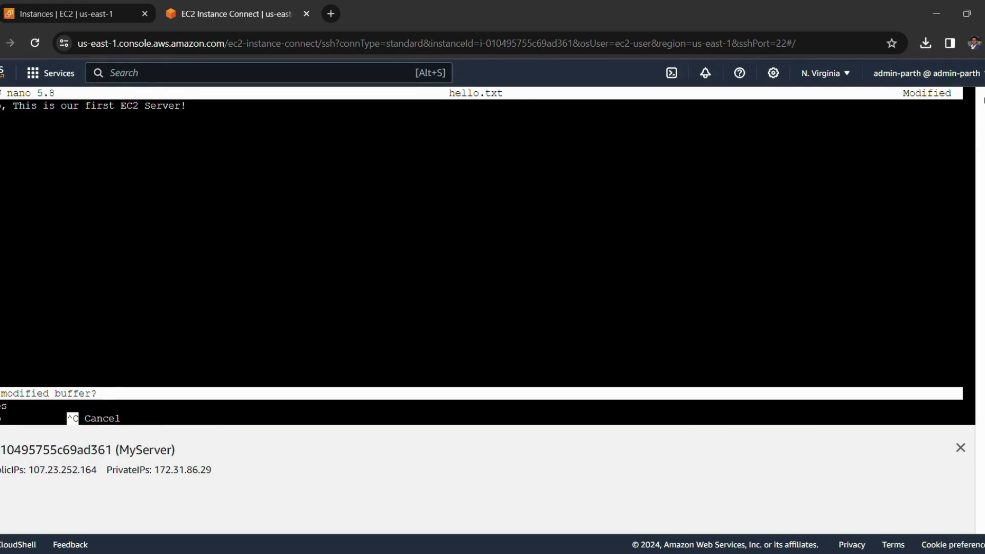
key(y)
key(Return)
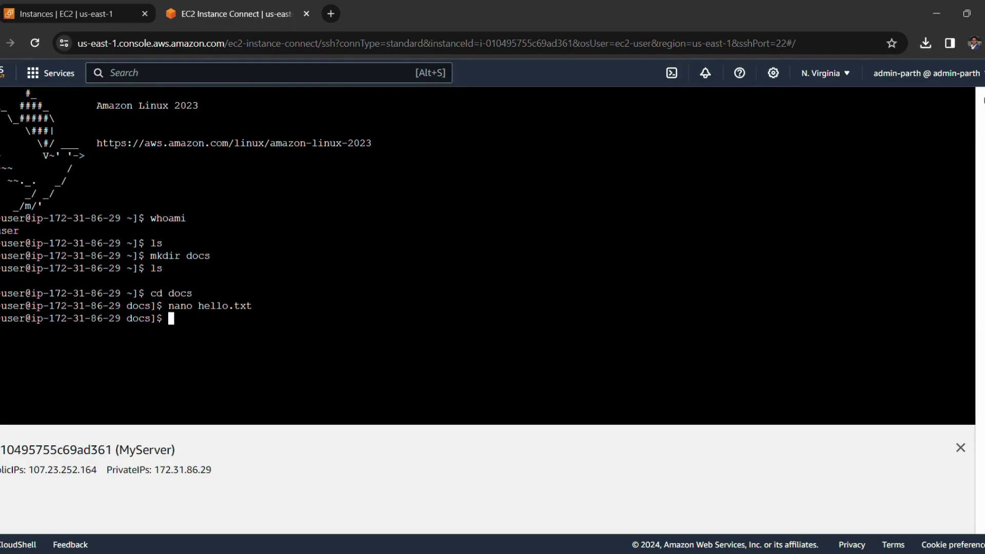
Step: List the docs directory and display the contents of hello.txt with the cat command
text(ls)
key(Return)
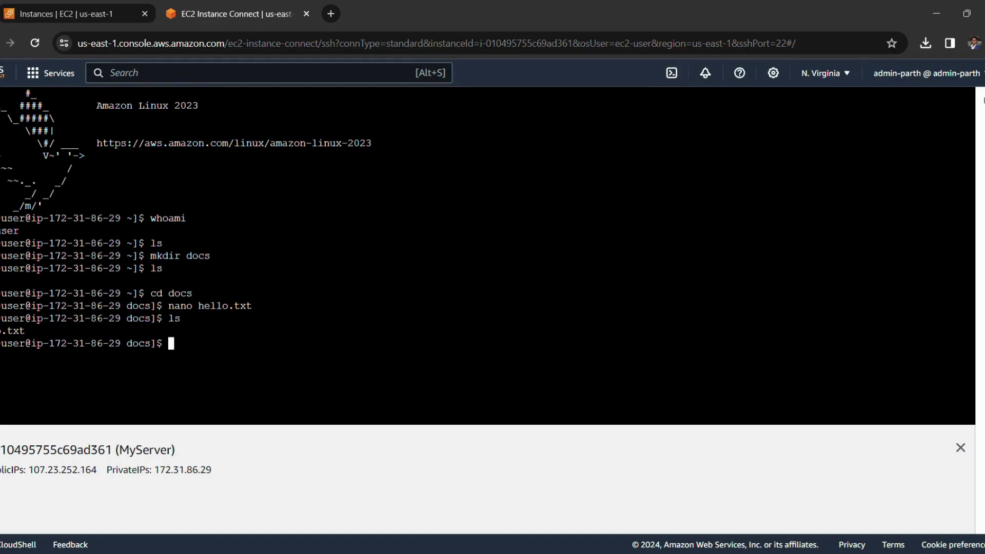
text(ca hello.txt)
key(Return)
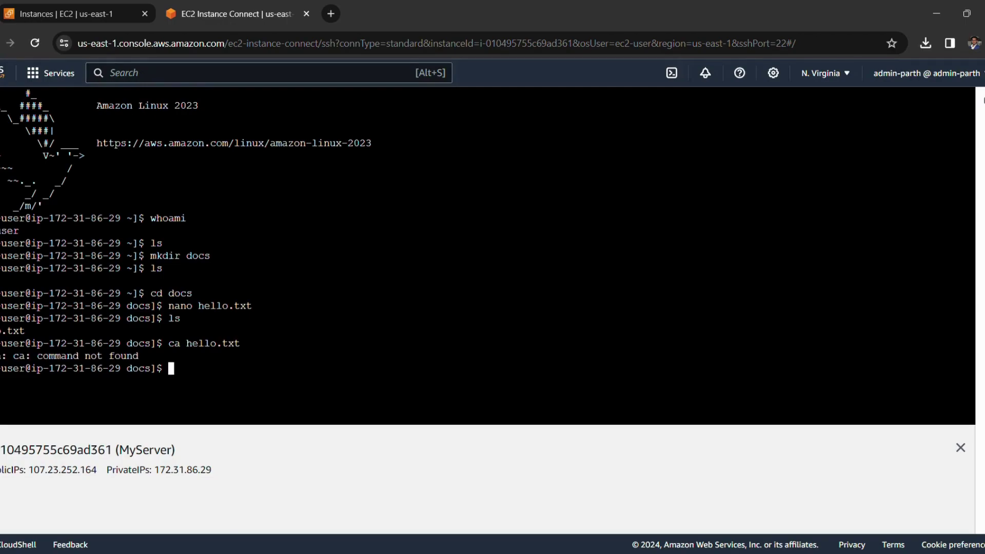
text(cat hello.txt)
key(Return)
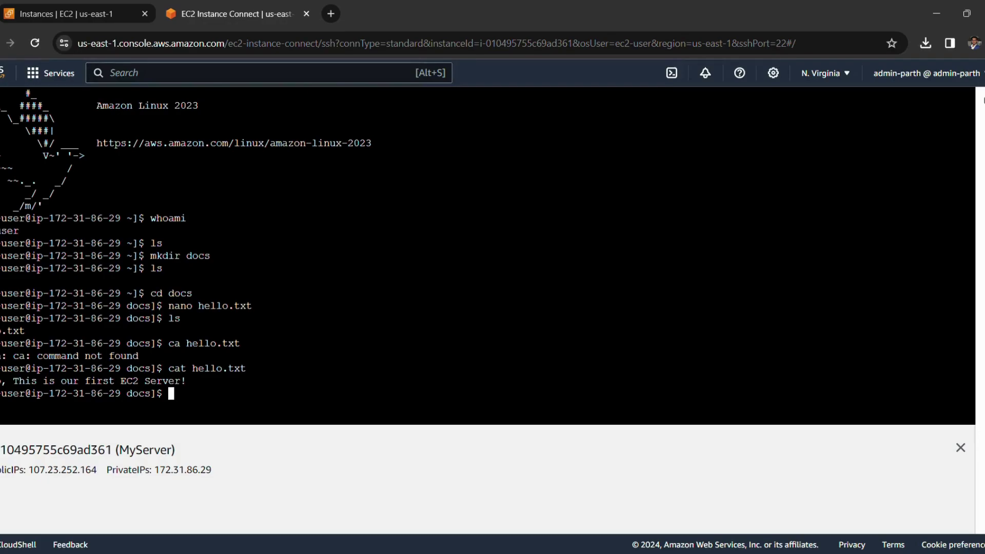
drag(198, 381, 1, 381)
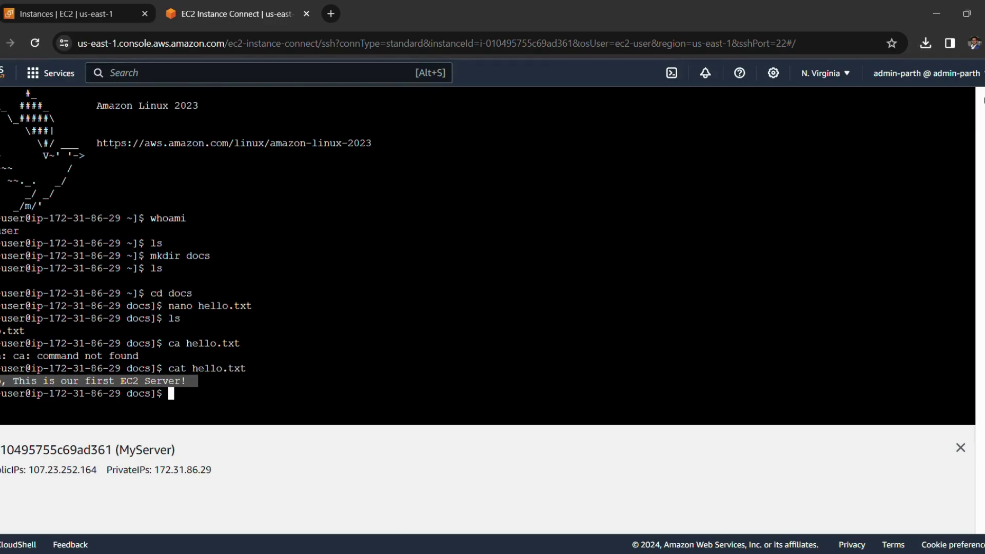
Step: Dismiss the connection details below the terminal and close the EC2 Instance Connect session, returning to the Instances list
click(193, 381)
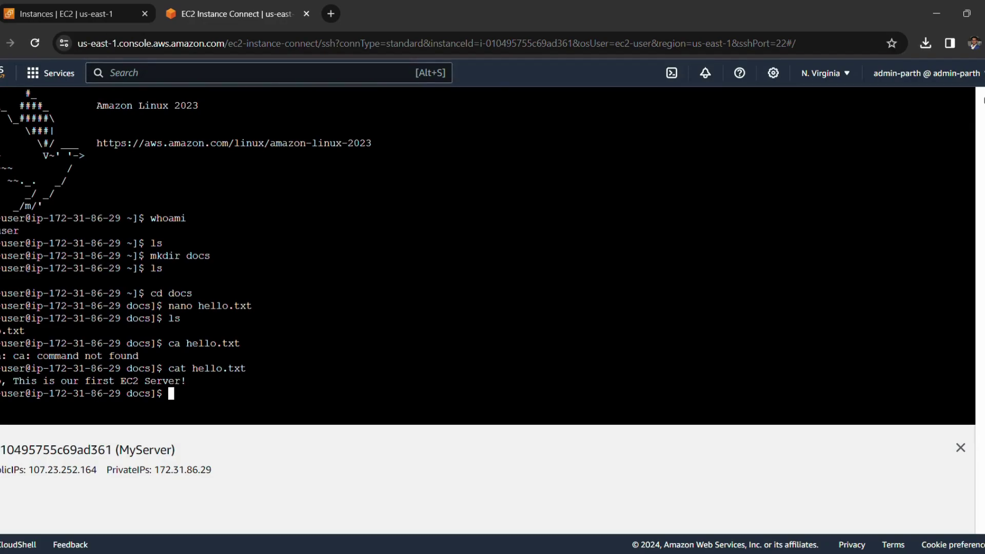
click(960, 448)
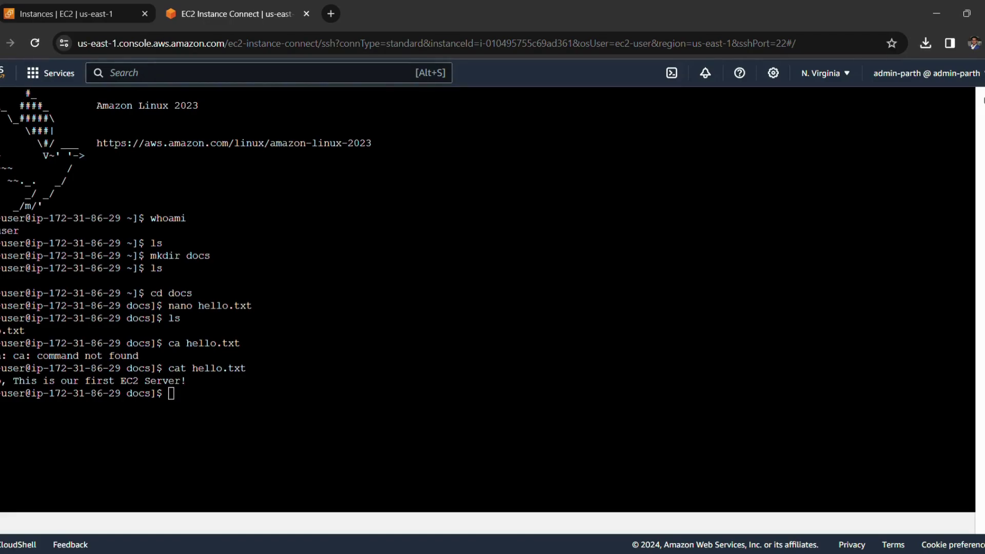
click(95, 16)
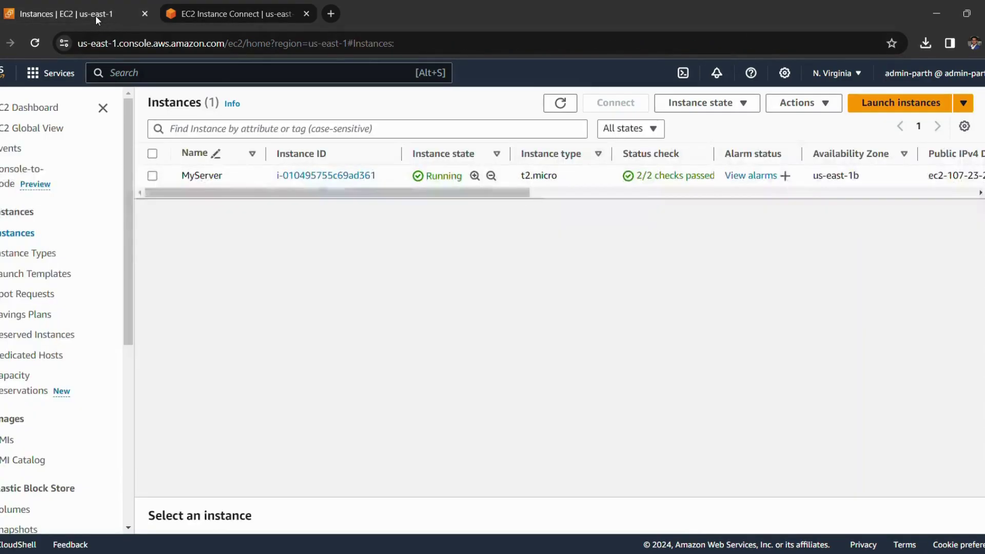
click(564, 104)
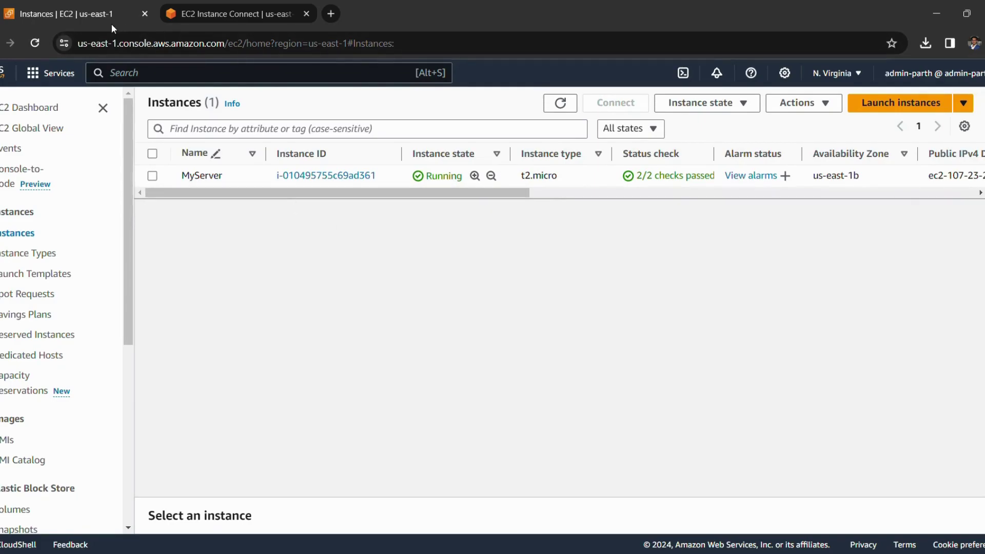
click(256, 14)
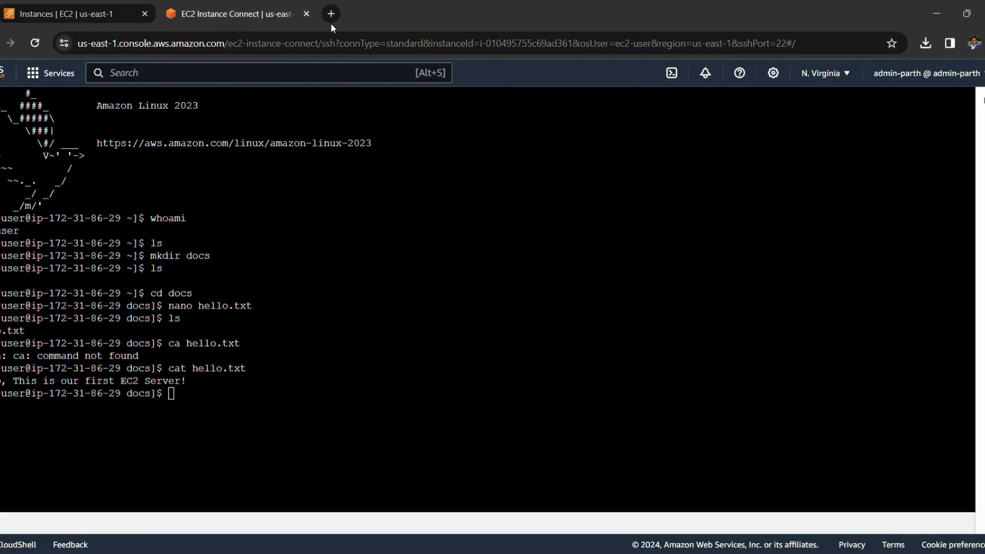
click(305, 13)
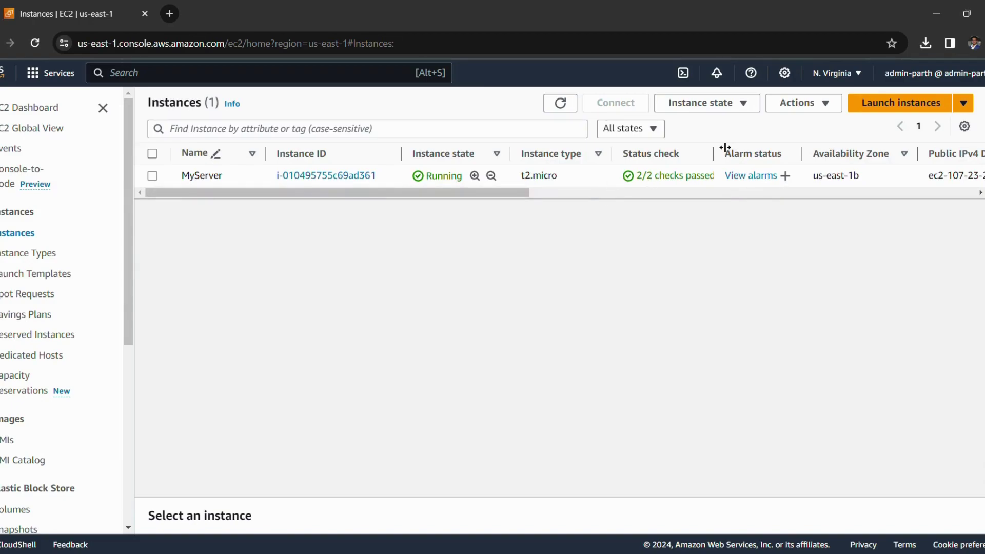
Step: Select the MyServer instance and terminate it, confirming the termination
click(751, 114)
click(541, 273)
click(152, 175)
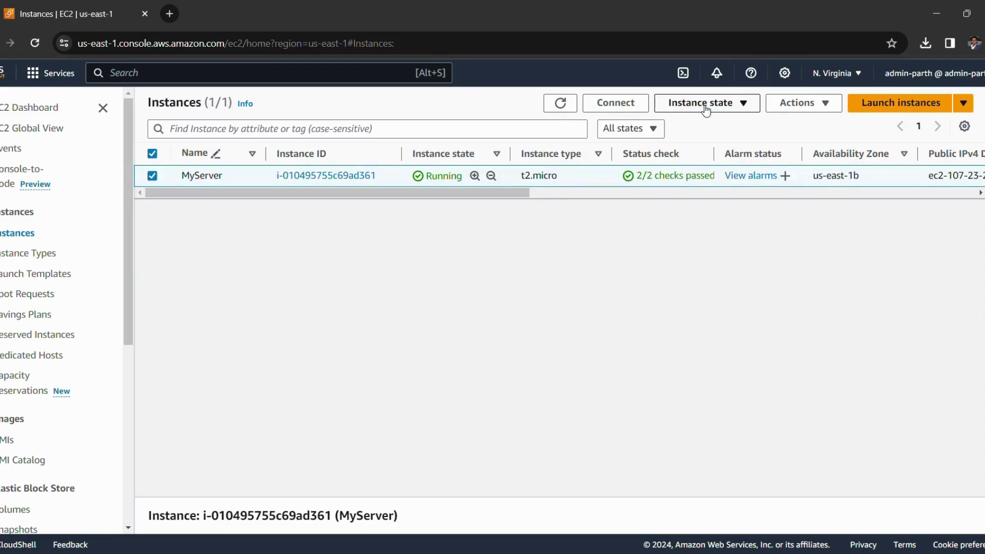
click(741, 105)
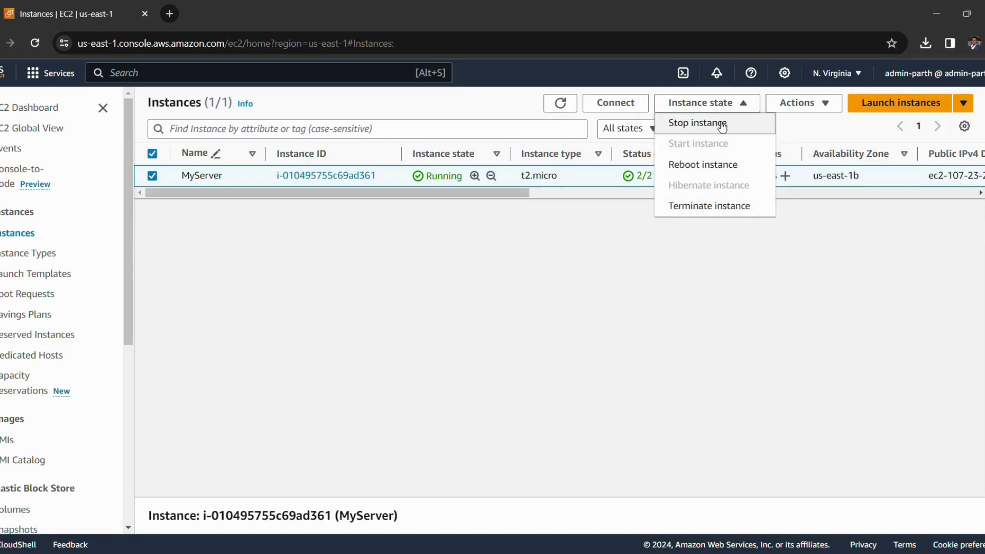
click(699, 208)
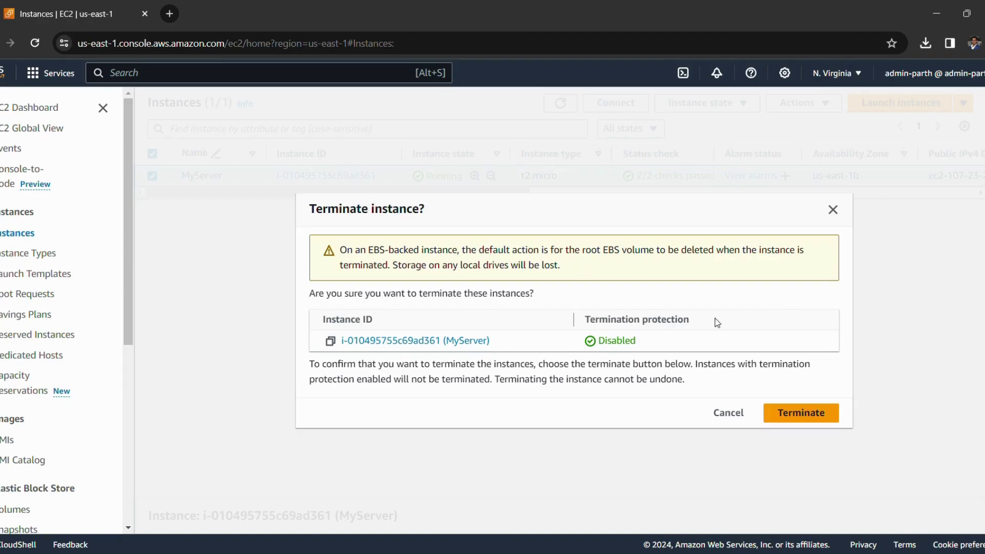
click(797, 419)
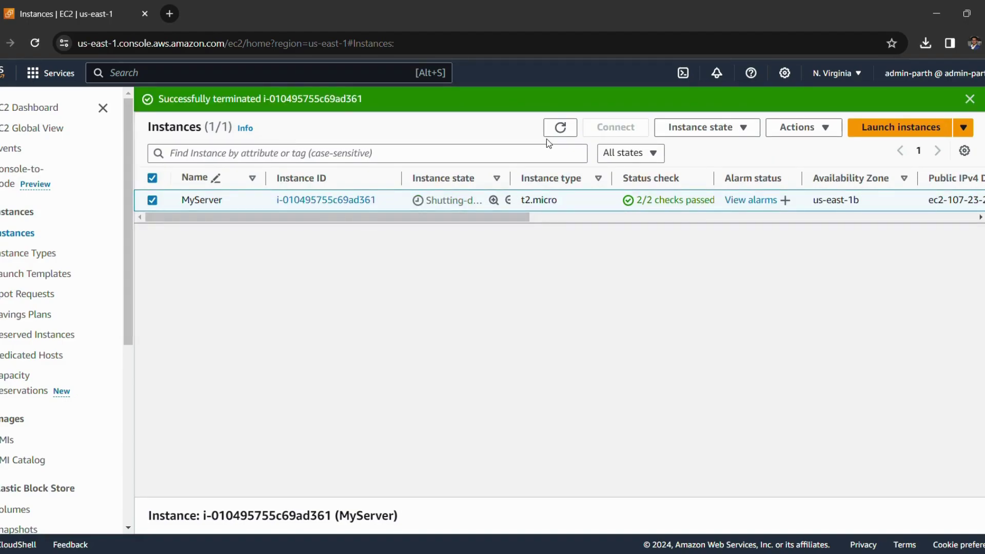
Step: Widen the Instance state column and refresh the instances list repeatedly to check the termination progress of MyServer
click(563, 130)
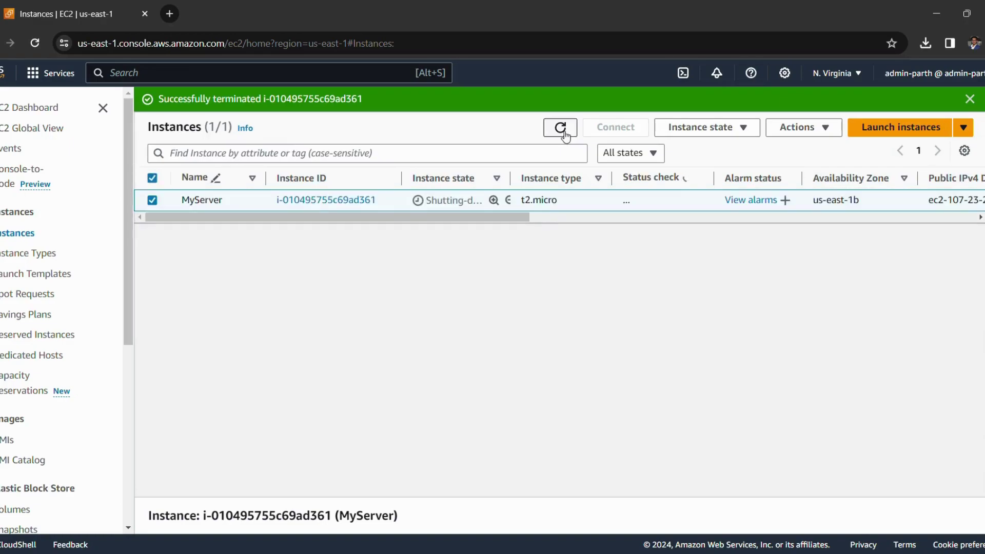
drag(513, 180, 552, 181)
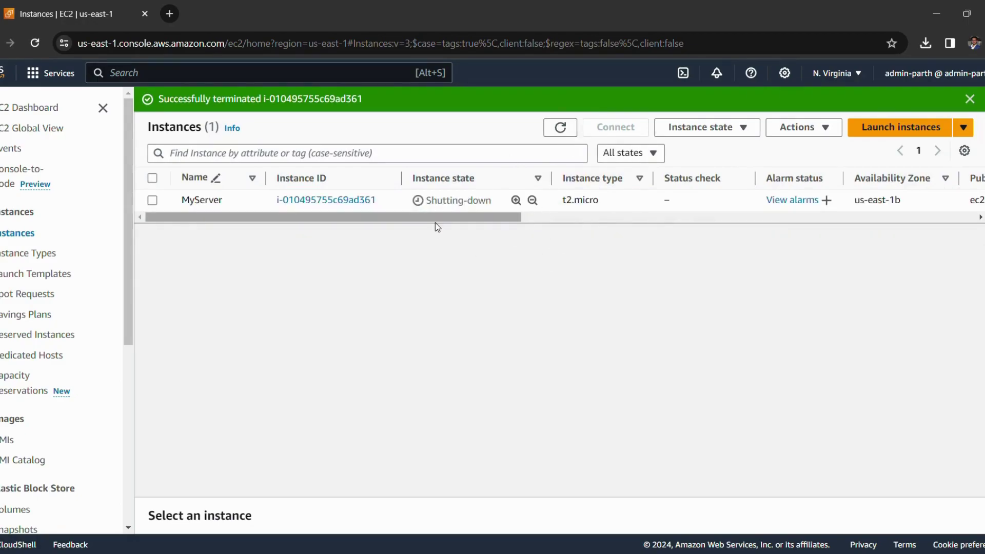
click(560, 128)
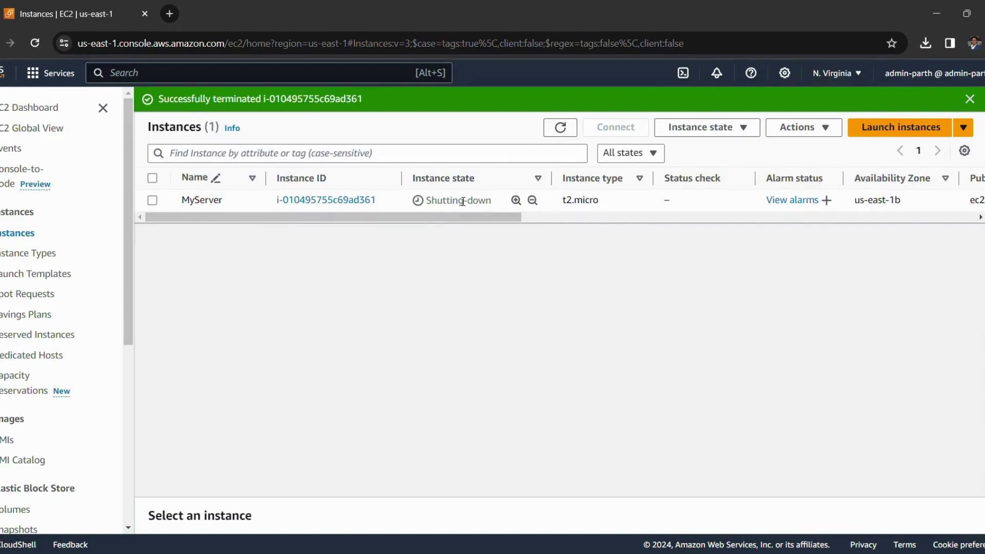
click(565, 131)
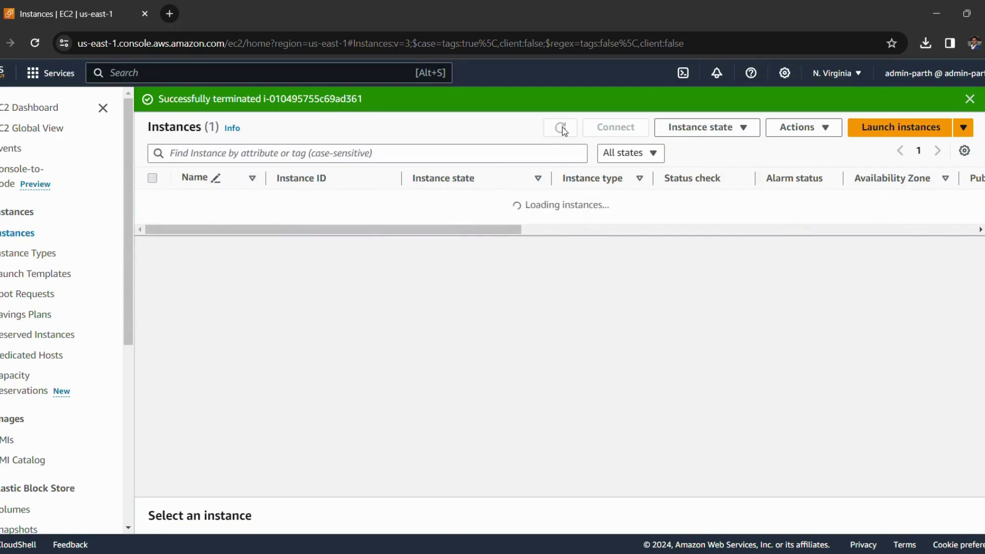
click(561, 132)
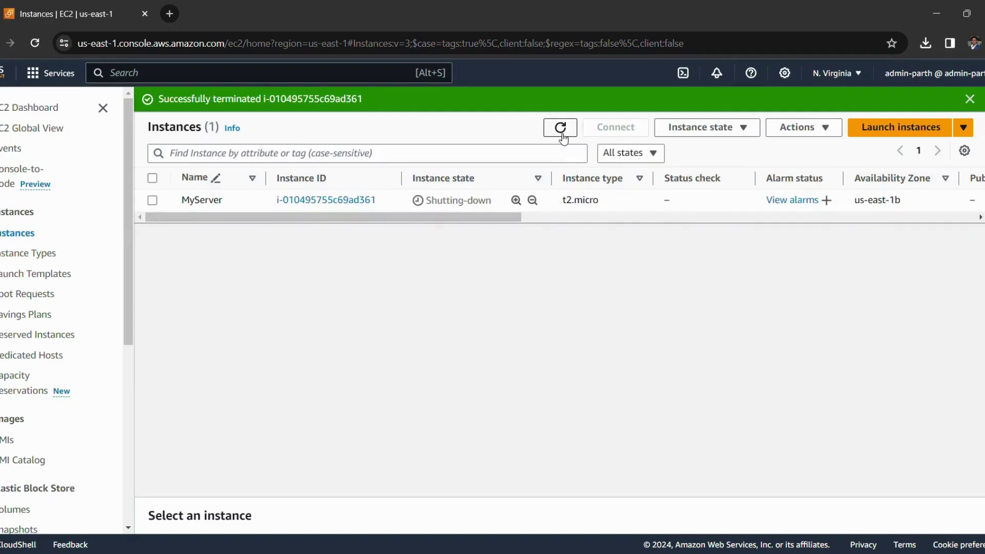
click(562, 134)
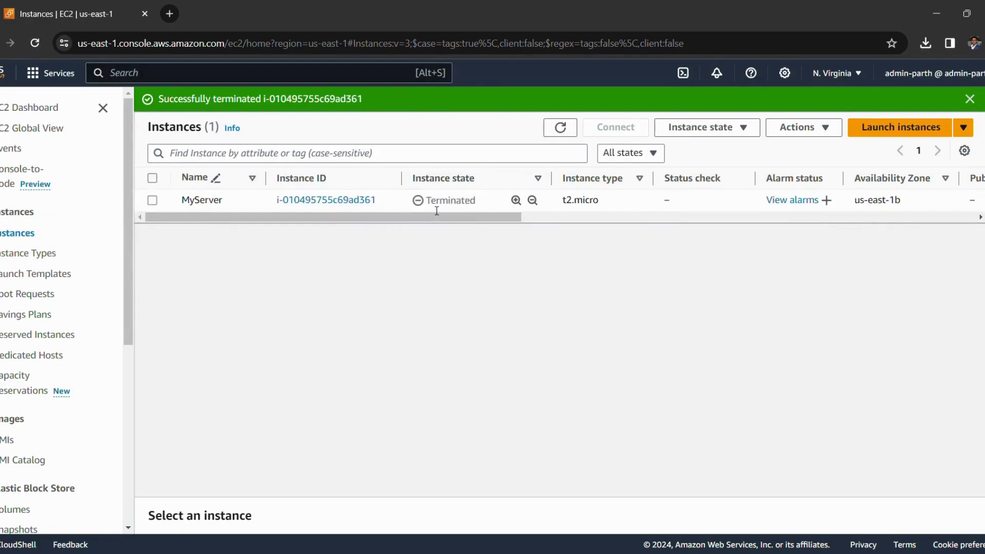